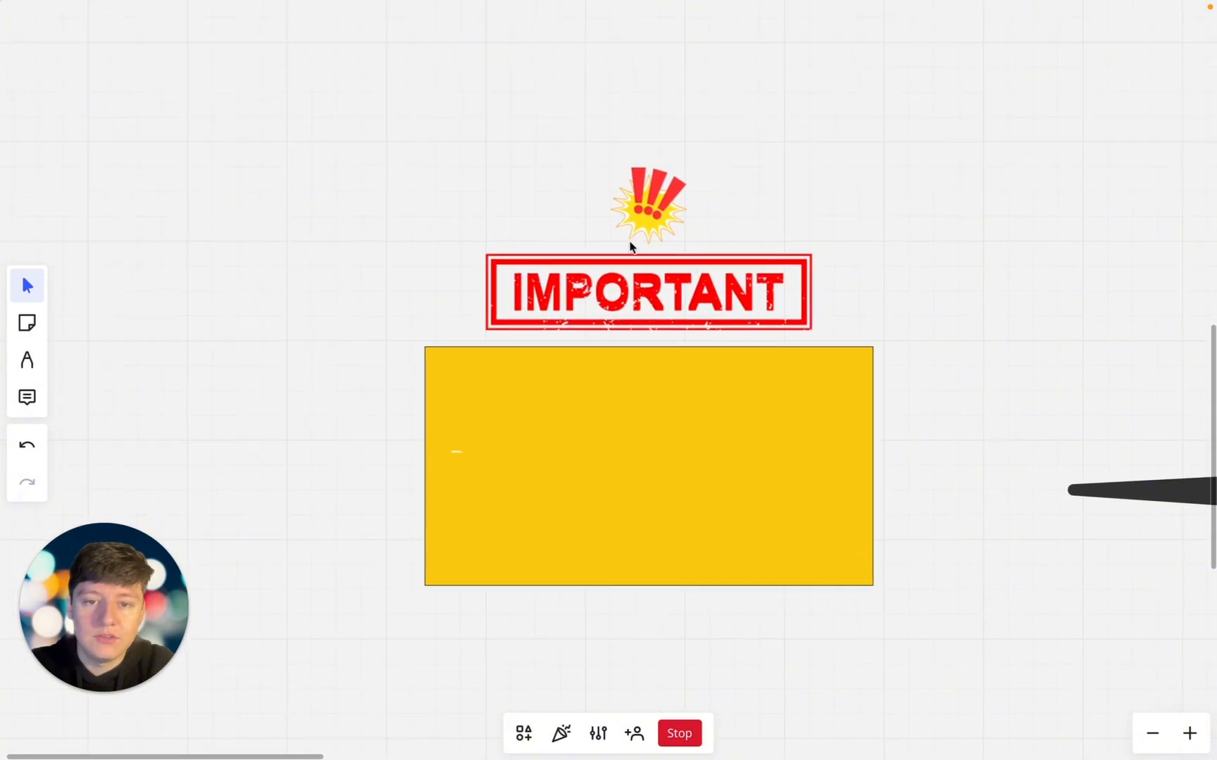
Step: Pan to the SPAM image and back, then drag the yellow box down to uncover the SPF/DKIM/DMARC graphic
{"action": "scroll", "coordinate": [823, 407], "scroll_direction": "right", "scroll_amount": 10}
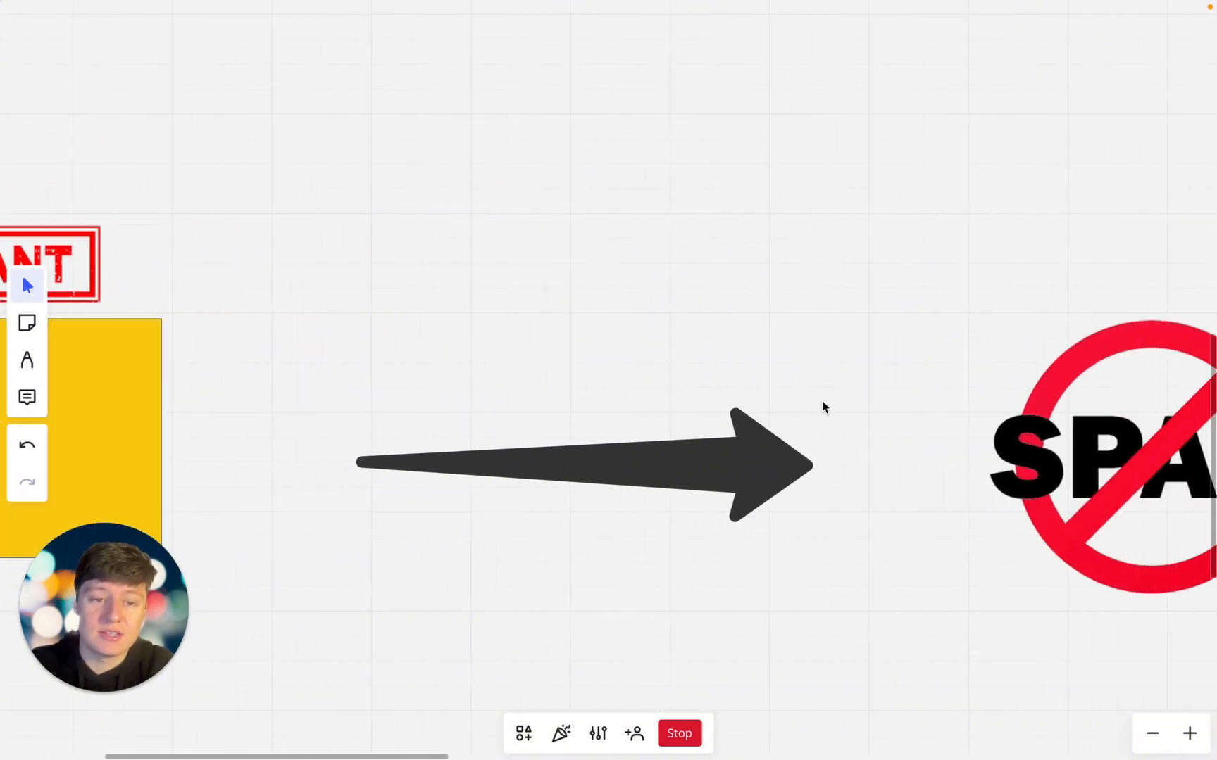
{"action": "scroll", "coordinate": [823, 406], "scroll_direction": "right", "scroll_amount": 6}
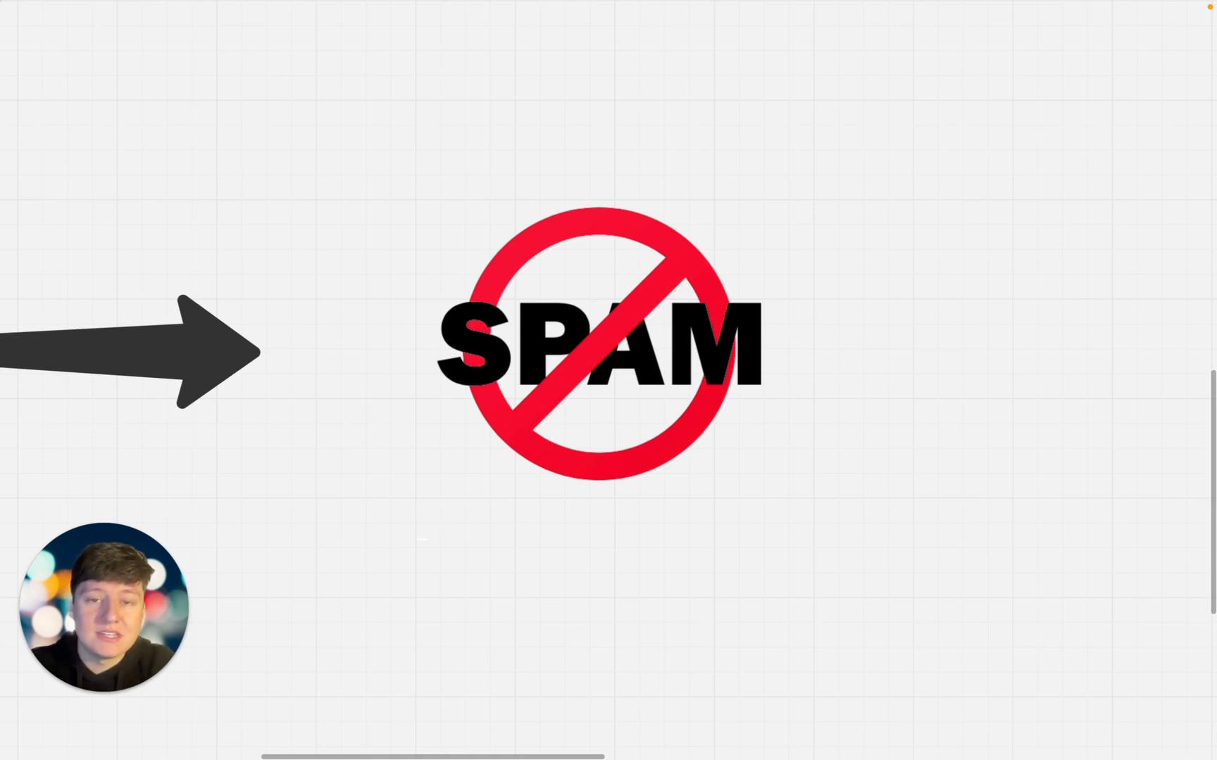
{"action": "scroll", "coordinate": [608, 380], "scroll_direction": "left", "scroll_amount": 8}
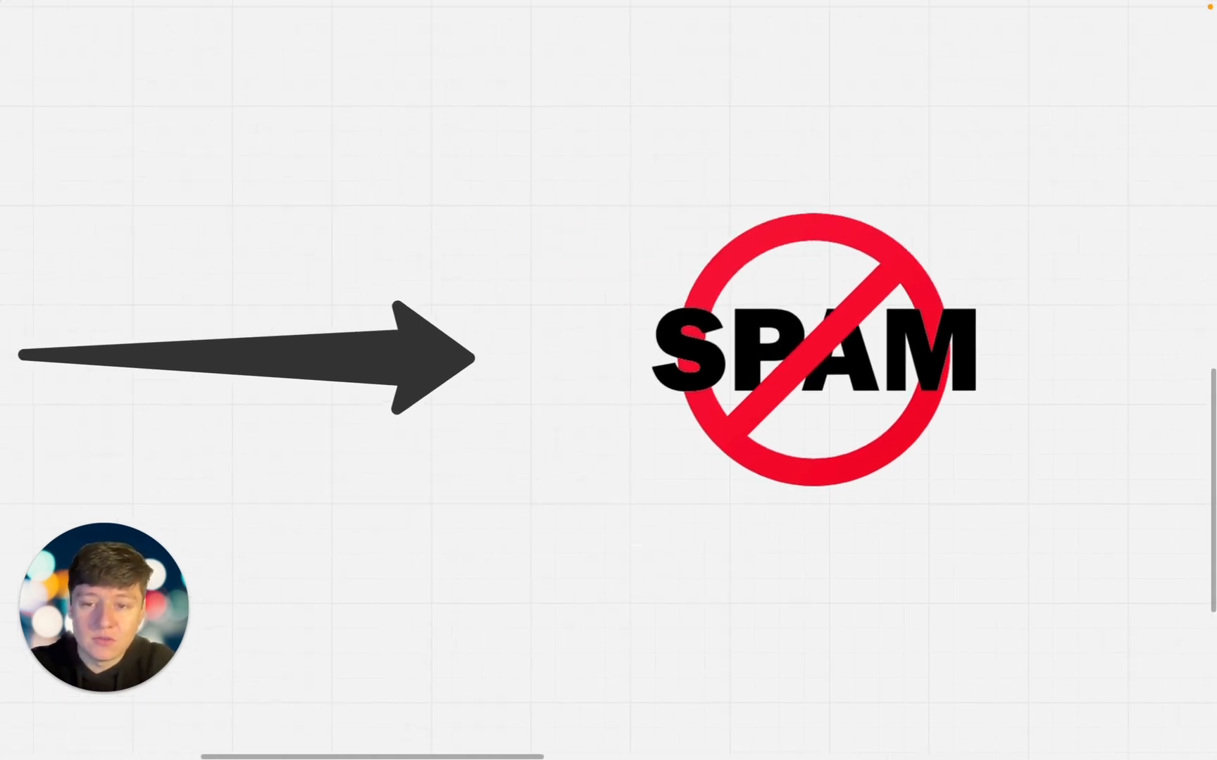
{"action": "scroll", "coordinate": [805, 414], "scroll_direction": "left", "scroll_amount": 8}
{"action": "scroll", "coordinate": [805, 413], "scroll_direction": "up", "scroll_amount": 2}
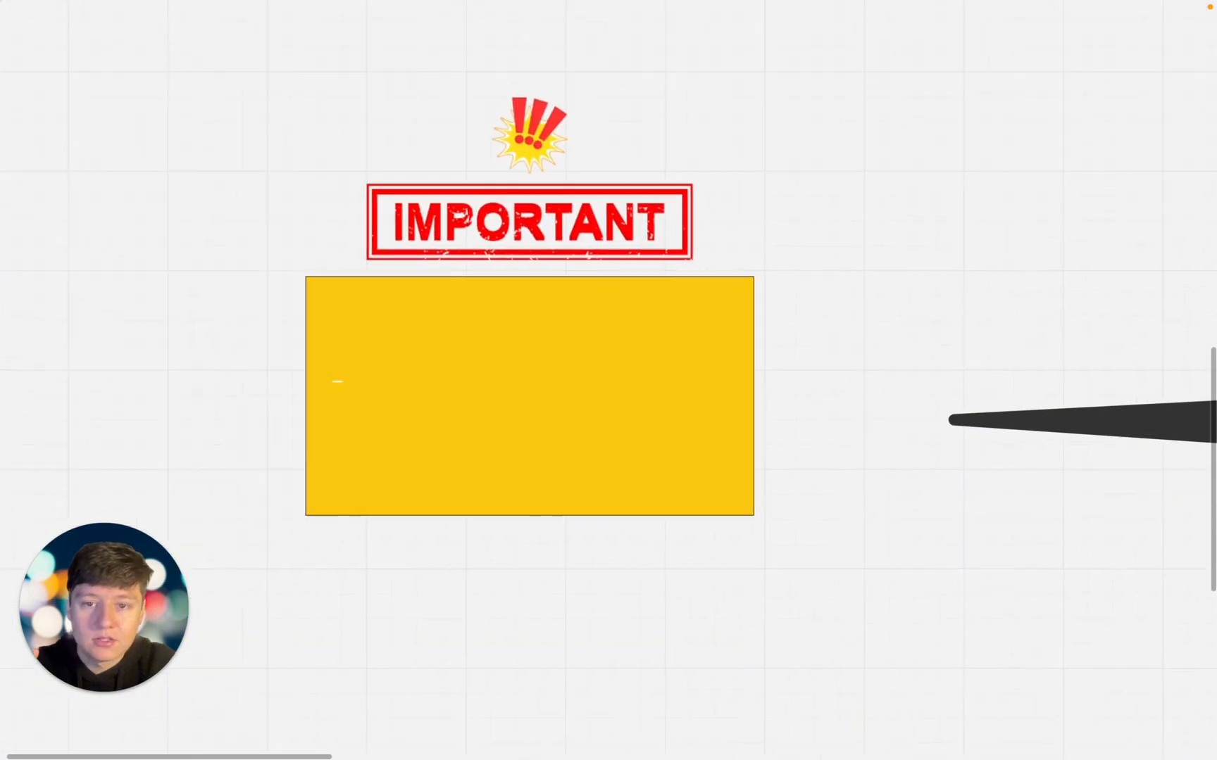
{"action": "left_click_drag", "start_coordinate": [657, 434], "coordinate": [670, 529]}
{"action": "scroll", "coordinate": [671, 530], "scroll_direction": "up", "scroll_amount": 2}
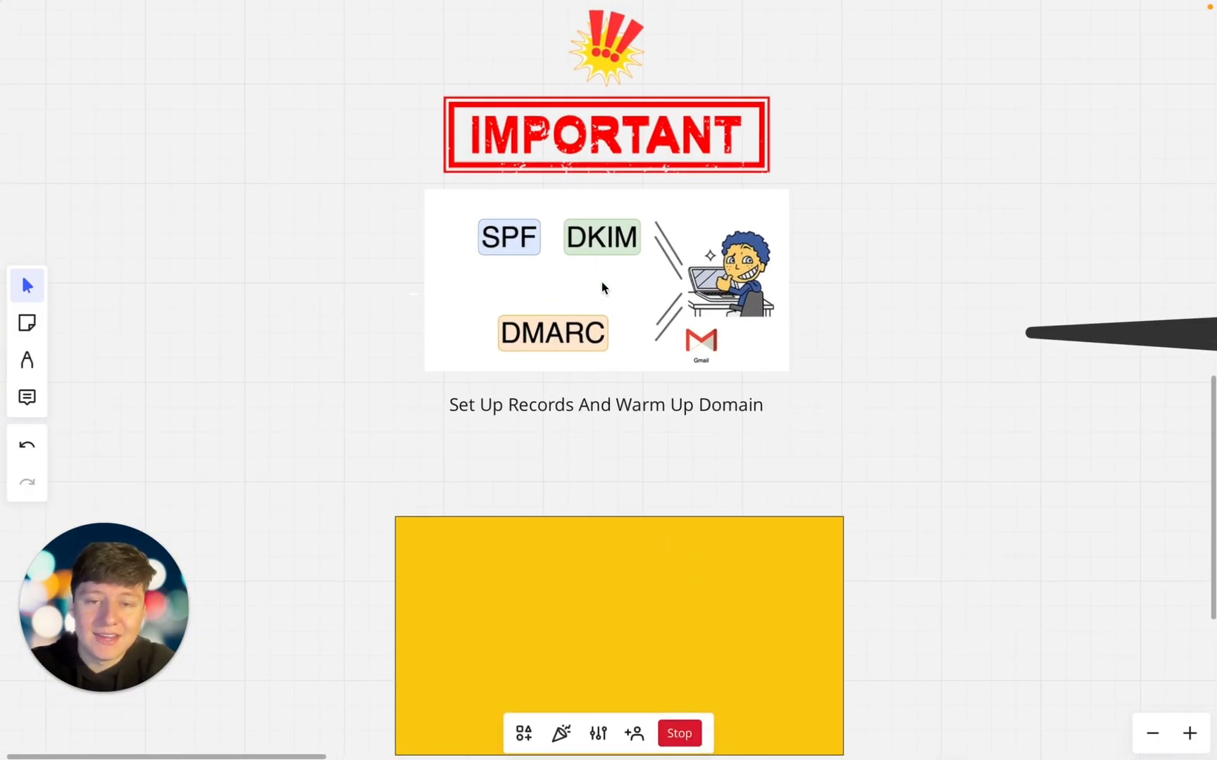
{"action": "scroll", "coordinate": [587, 276], "scroll_direction": "up", "scroll_amount": 2}
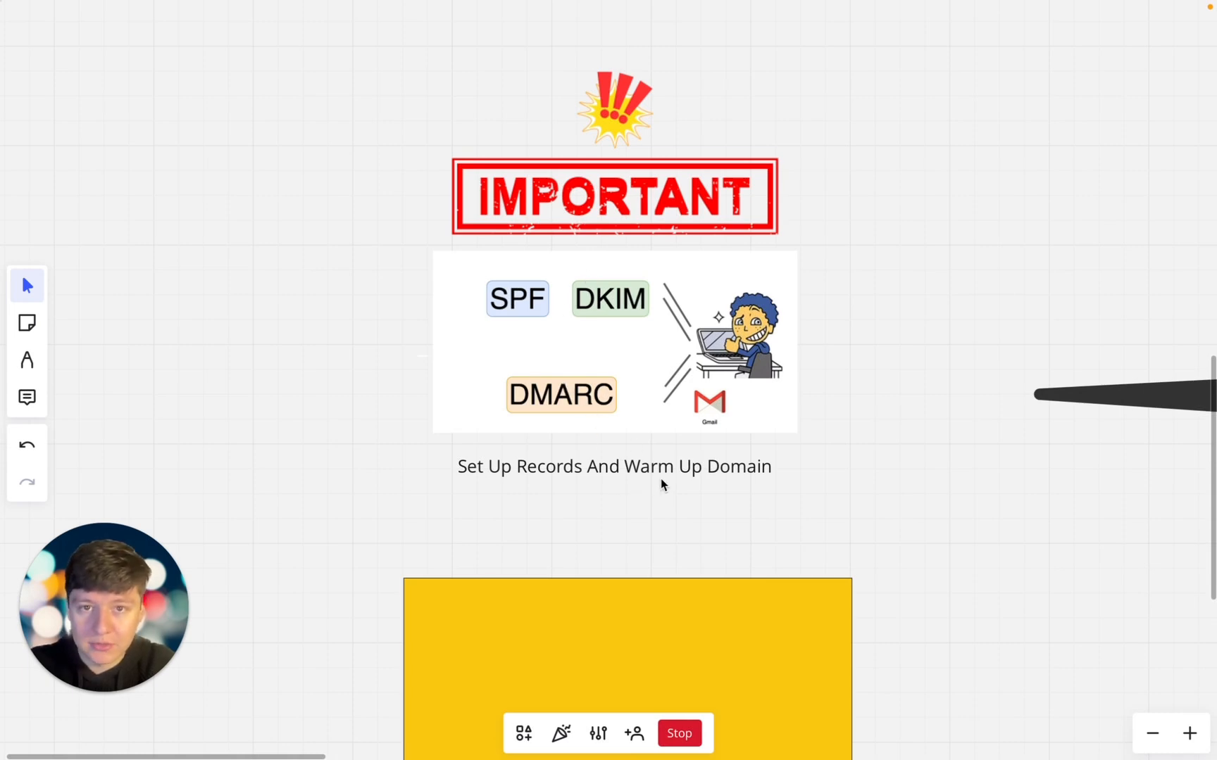
{"action": "scroll", "coordinate": [625, 386], "scroll_direction": "up", "scroll_amount": 1}
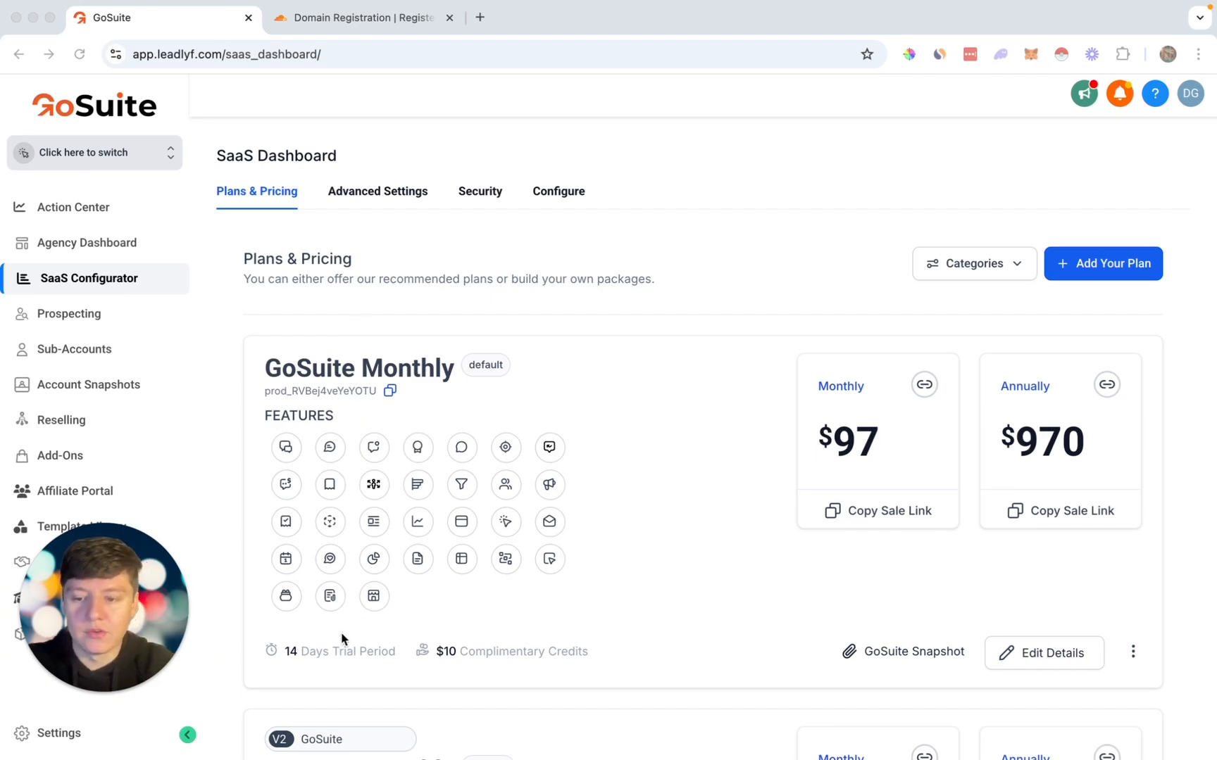
Step: Go to Settings > Email Services > Dedicated Domain And IP and choose Add Domain
{"action": "left_click", "coordinate": [73, 733]}
{"action": "scroll", "coordinate": [102, 394], "scroll_direction": "down", "scroll_amount": 1}
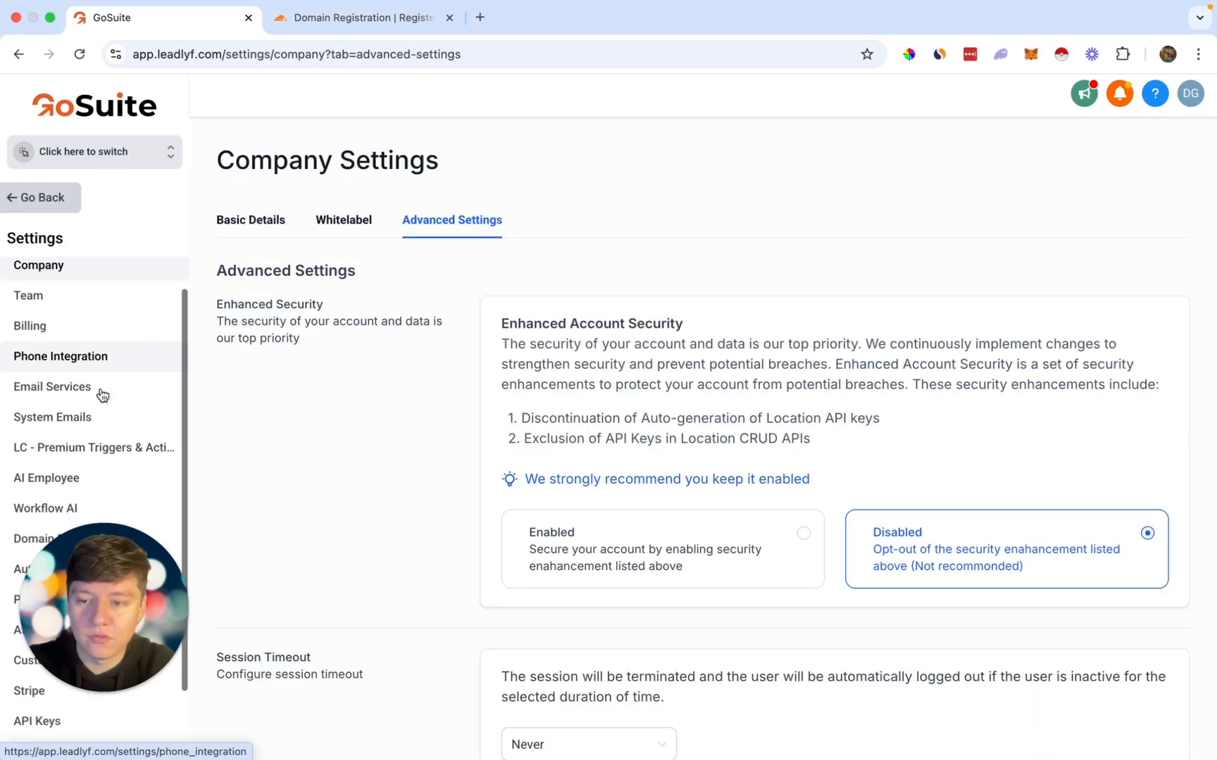
{"action": "left_click", "coordinate": [67, 392]}
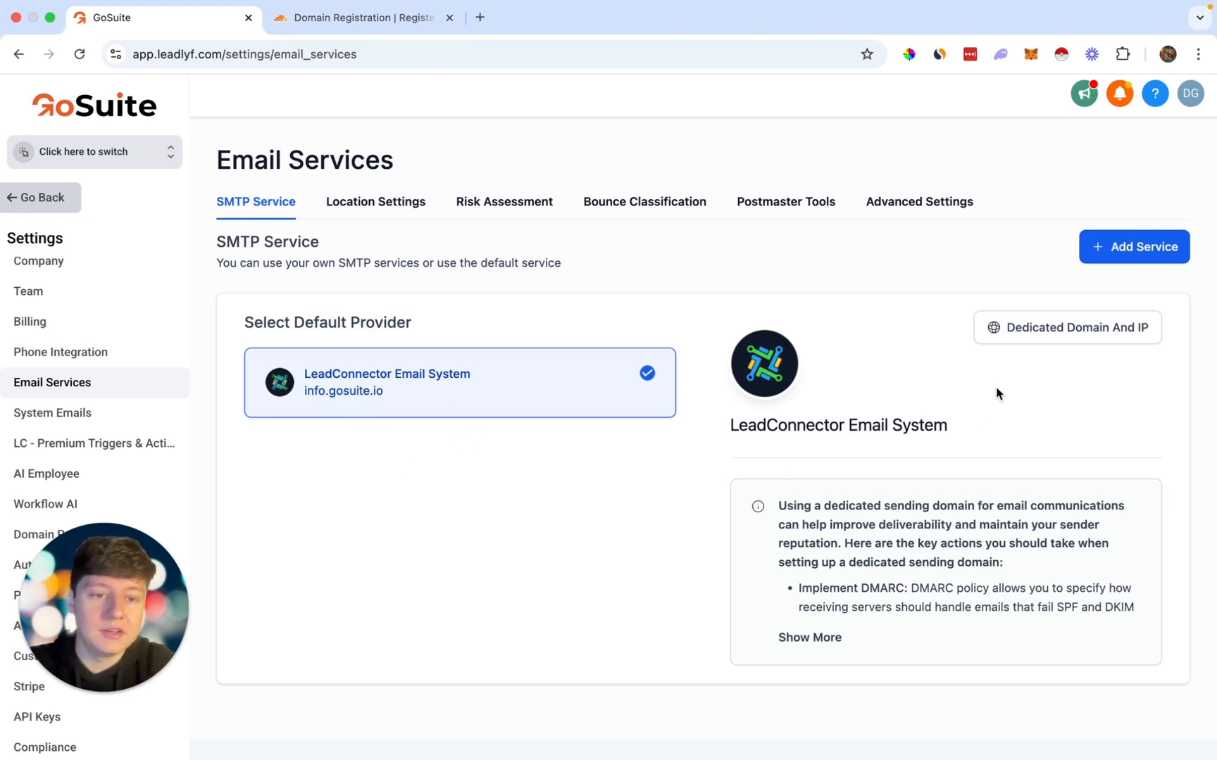
{"action": "left_click", "coordinate": [1063, 336]}
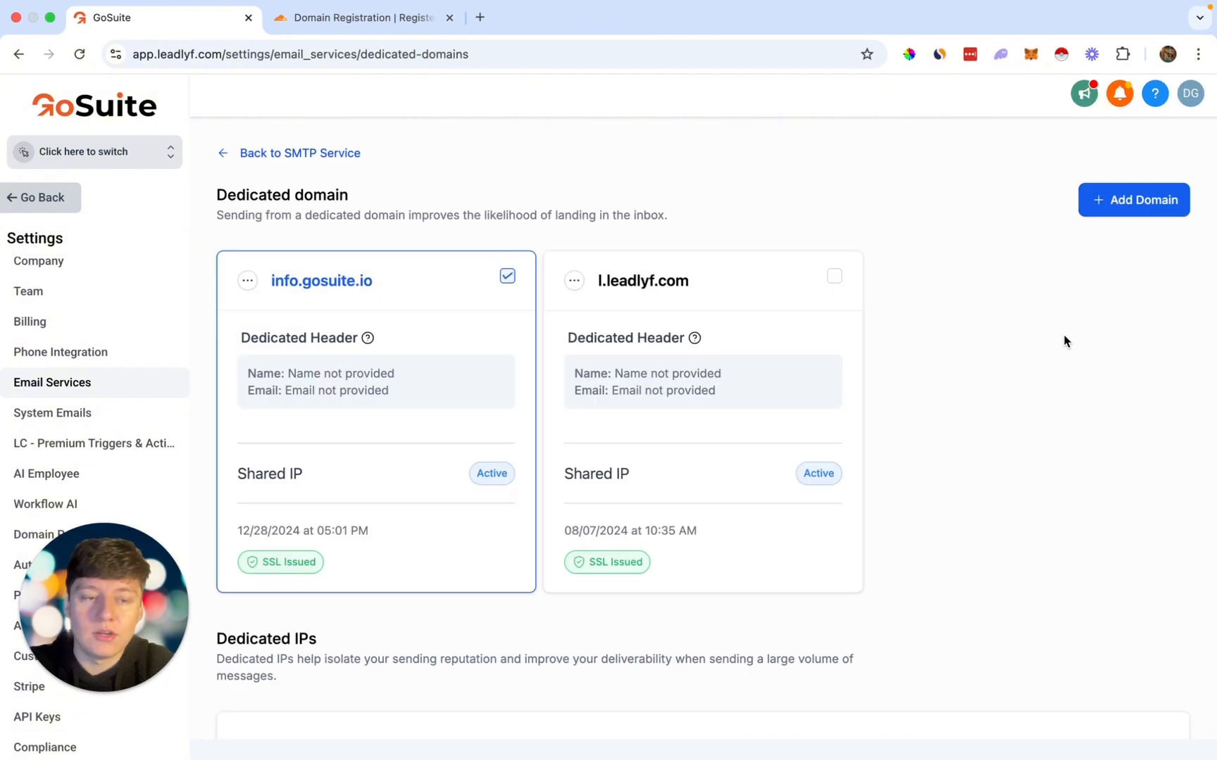
{"action": "left_click", "coordinate": [1112, 206]}
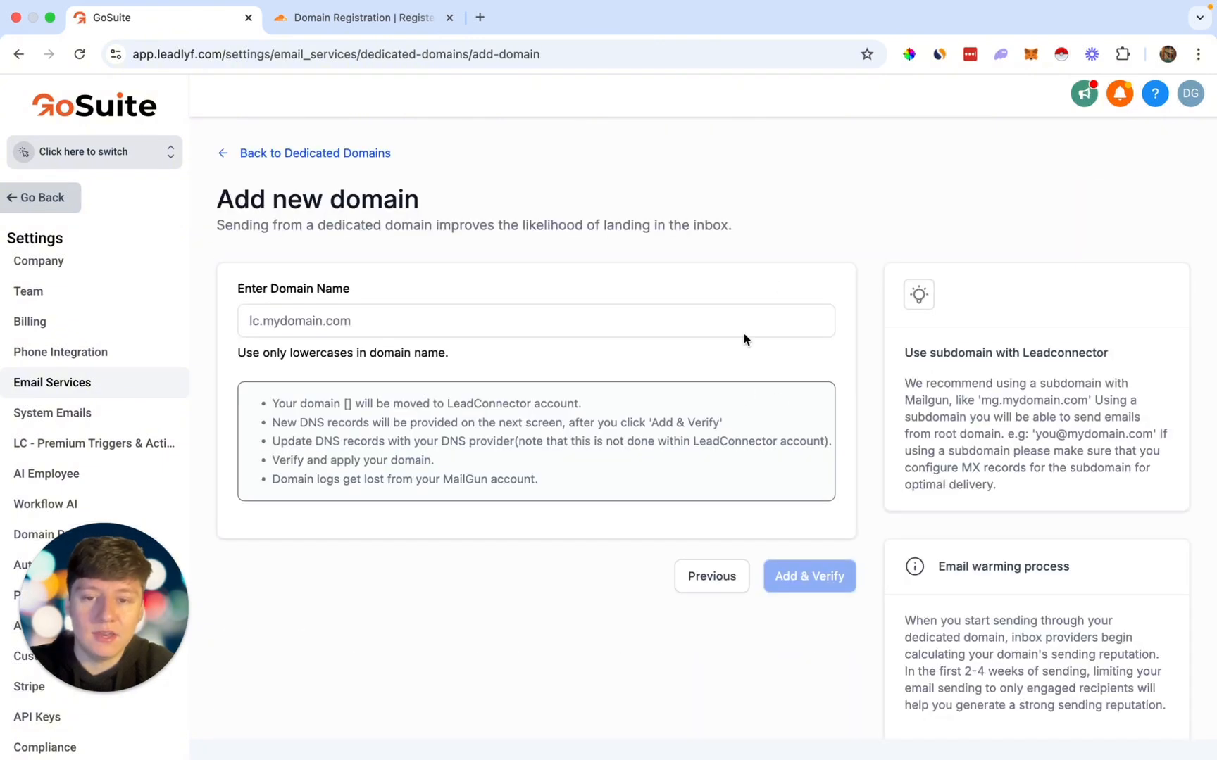
{"action": "left_click", "coordinate": [399, 26]}
Step: Copy abcagency.com from Cloudflare's search box into GoSuite's domain name field
{"action": "double_click", "coordinate": [636, 305]}
{"action": "key", "text": "super+c"}
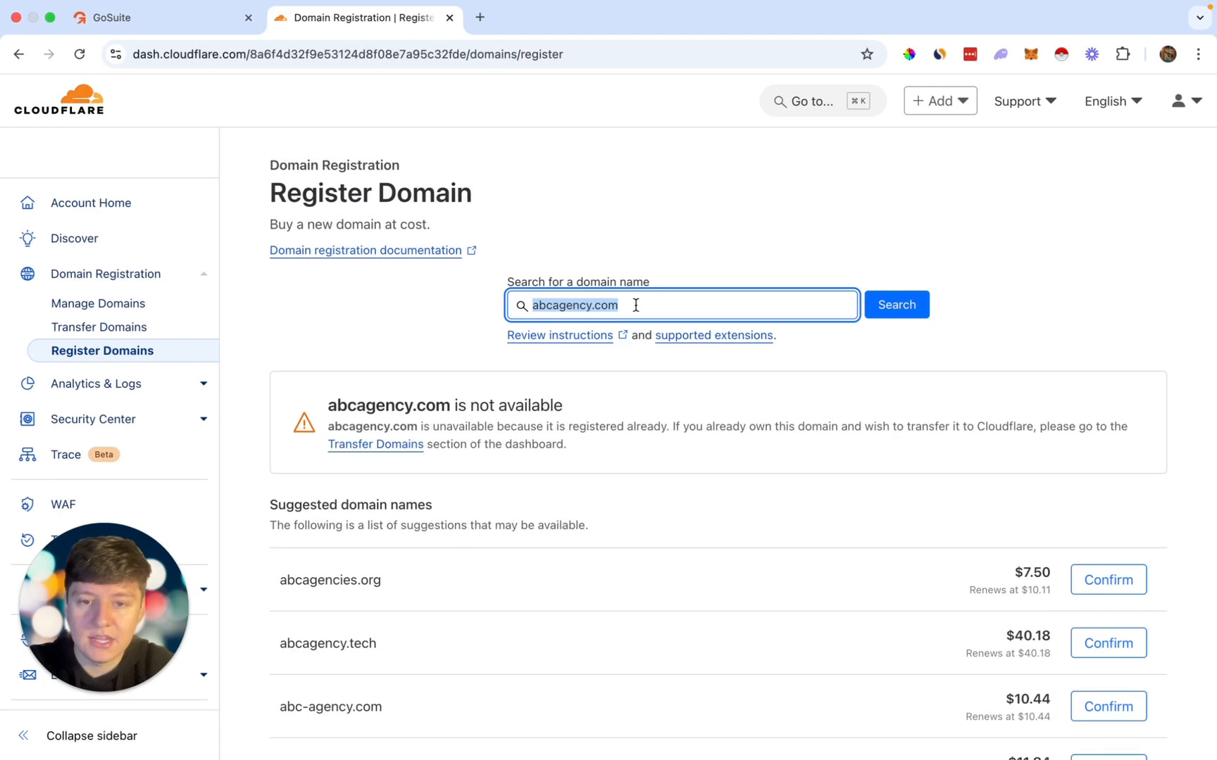
{"action": "left_click", "coordinate": [187, 25]}
{"action": "left_click", "coordinate": [403, 322]}
{"action": "key", "text": "super+v"}
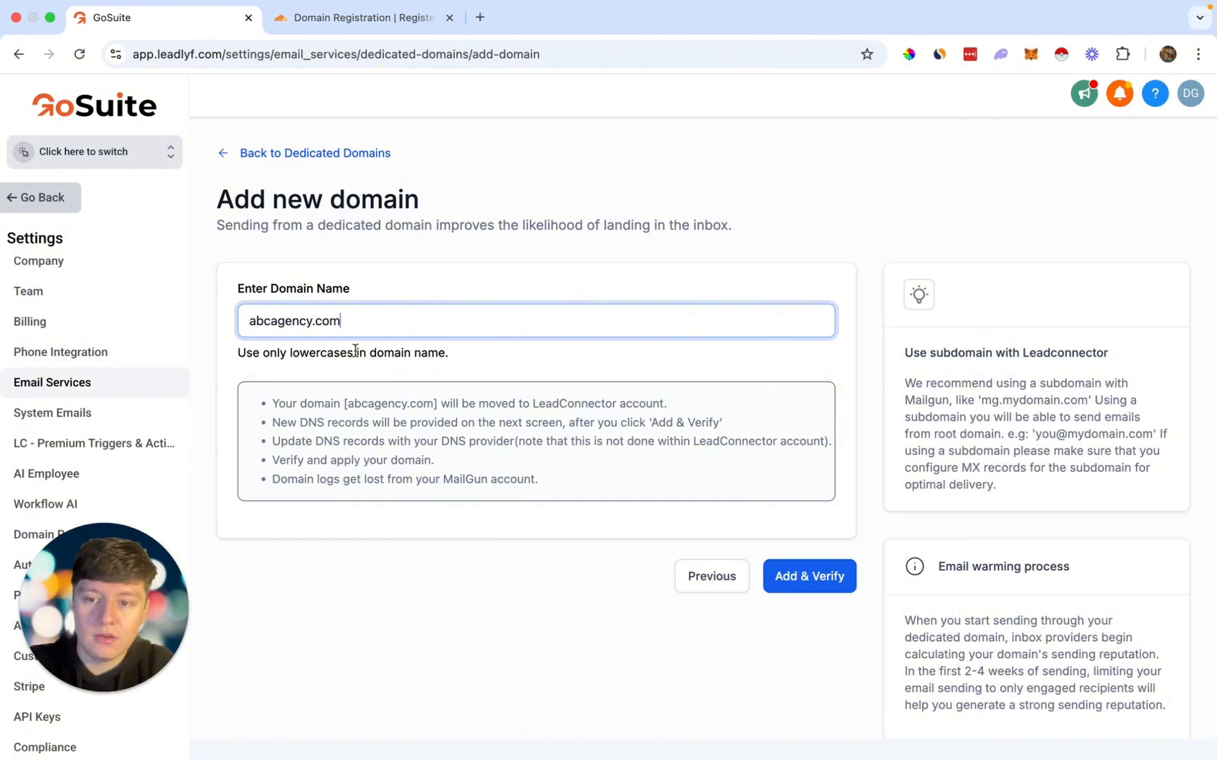
Step: Change the domain to info.abcagency.com and submit it with Add & Verify
{"action": "left_click", "coordinate": [250, 321]}
{"action": "type", "text": "info"}
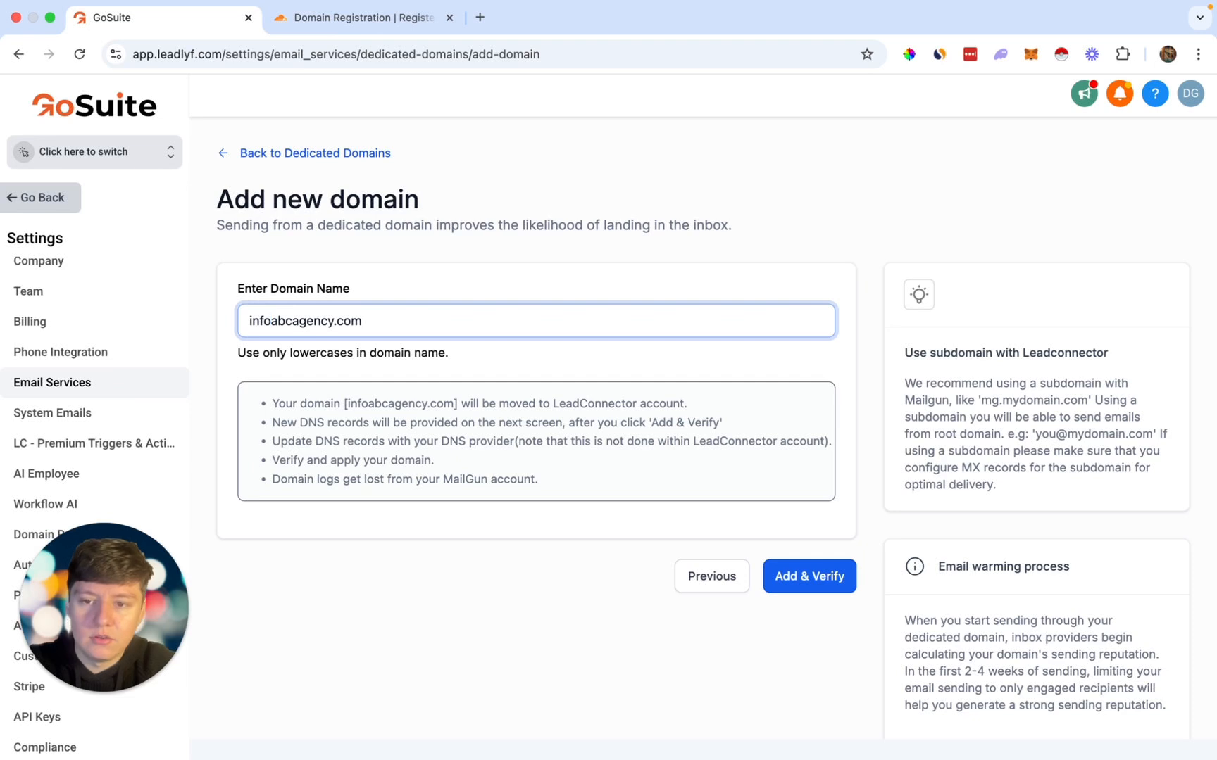
{"action": "type", "text": "."}
{"action": "left_click_drag", "start_coordinate": [272, 320], "coordinate": [249, 320]}
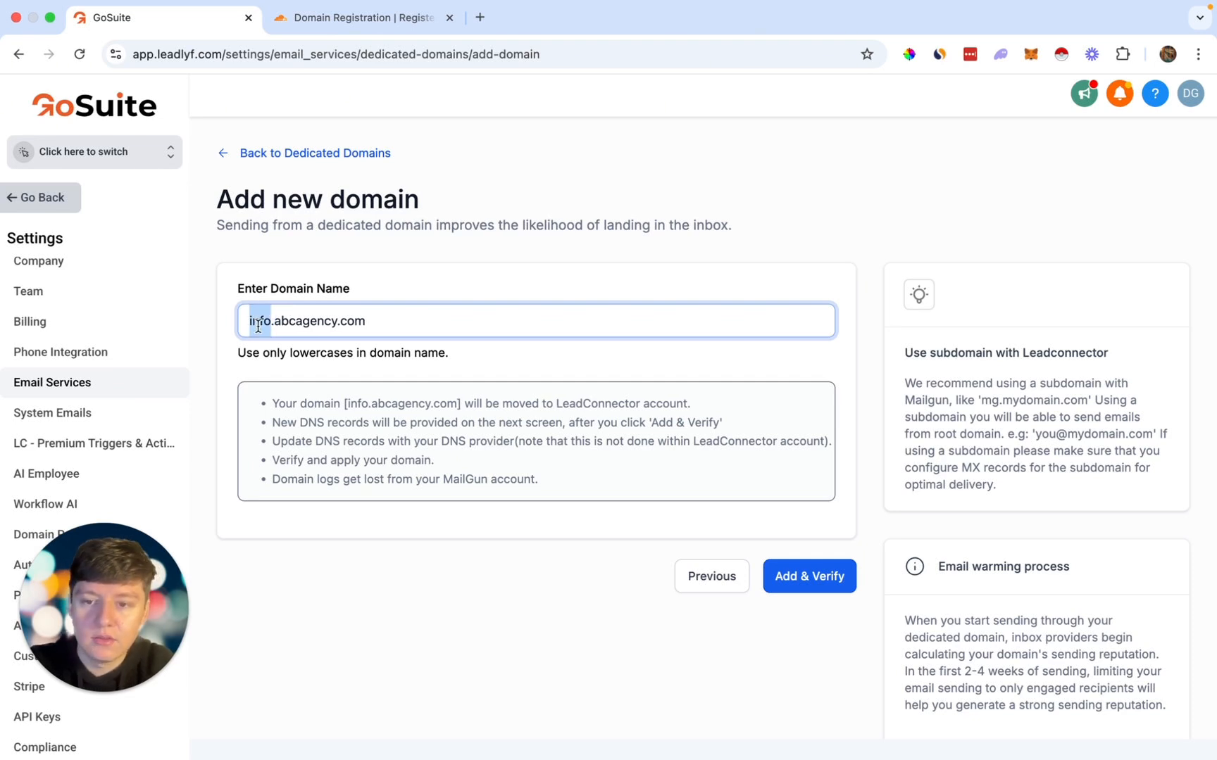
{"action": "key", "text": "BackSpace"}
{"action": "type", "text": "mg"}
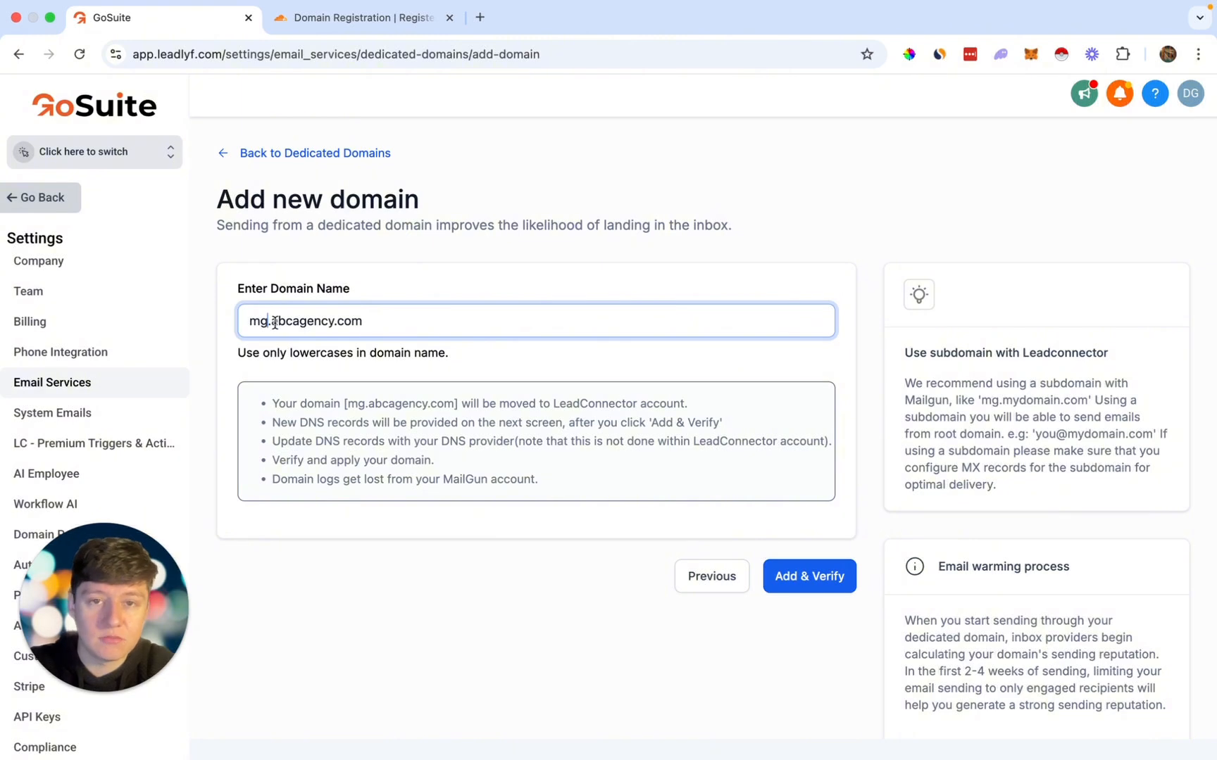
{"action": "key", "text": "BackSpace"}
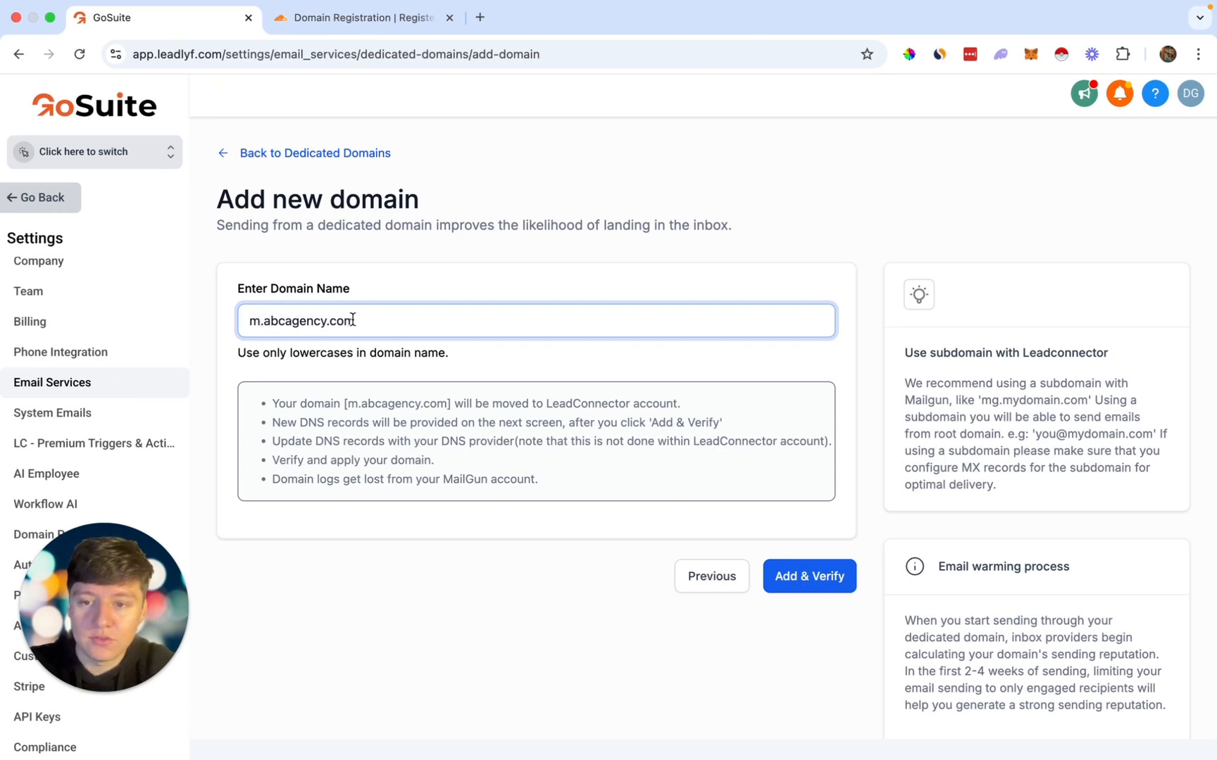
{"action": "key", "text": "BackSpace"}
{"action": "type", "text": "info"}
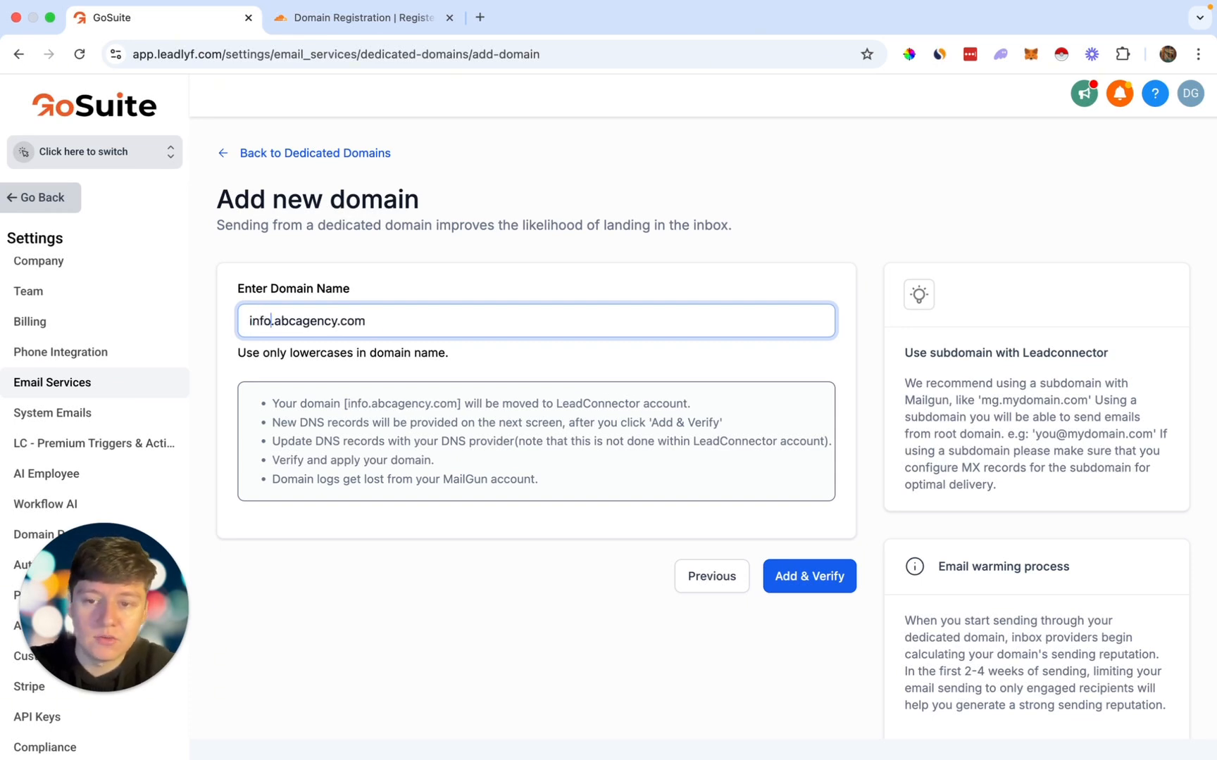
{"action": "left_click", "coordinate": [586, 487]}
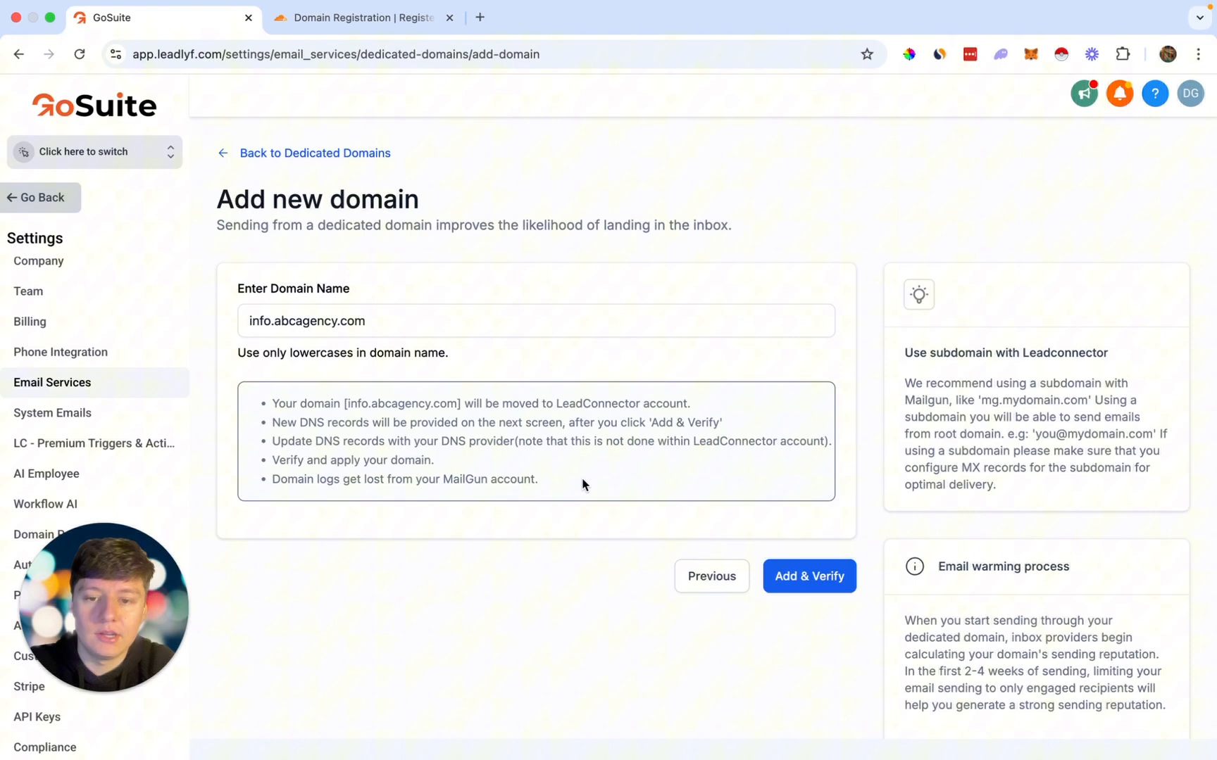
{"action": "left_click", "coordinate": [805, 580]}
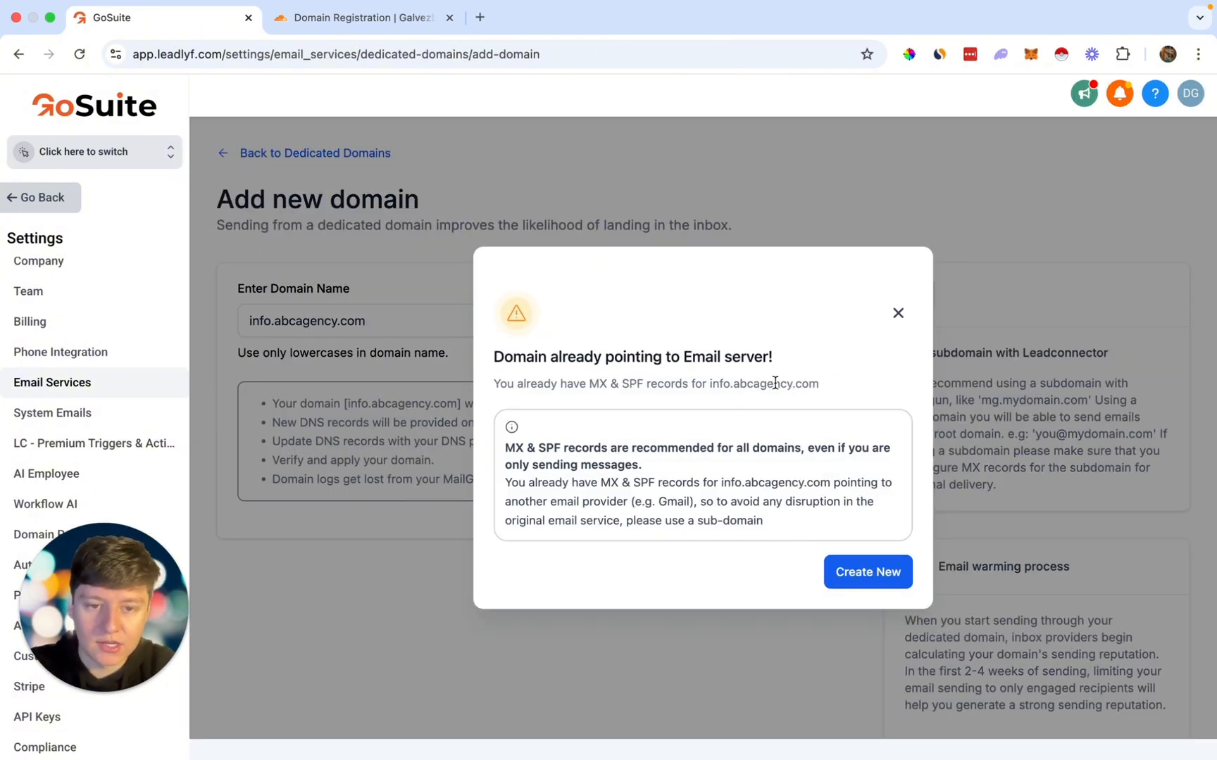
Step: Dismiss the domain-in-use warning, change it to info.abcagency2.com, and submit again
{"action": "left_click", "coordinate": [897, 314]}
{"action": "left_click", "coordinate": [345, 321]}
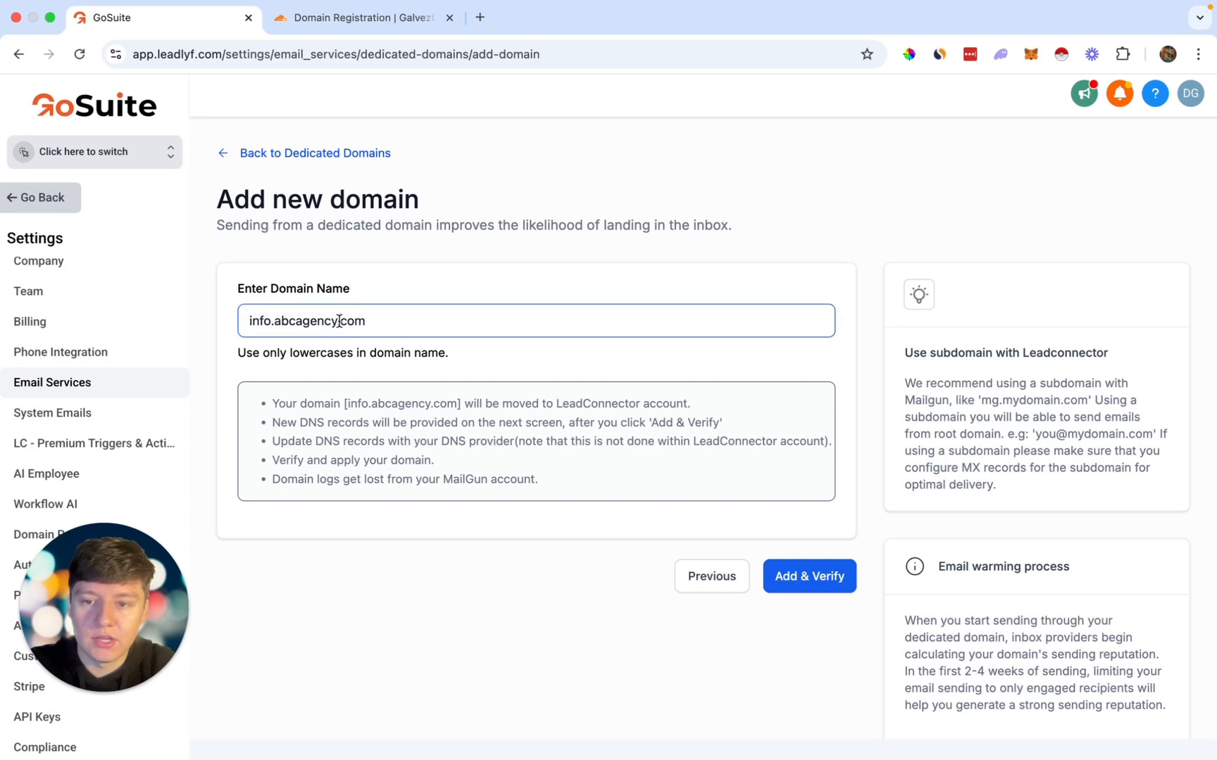
{"action": "type", "text": "2"}
{"action": "left_click_drag", "start_coordinate": [272, 322], "coordinate": [388, 322]}
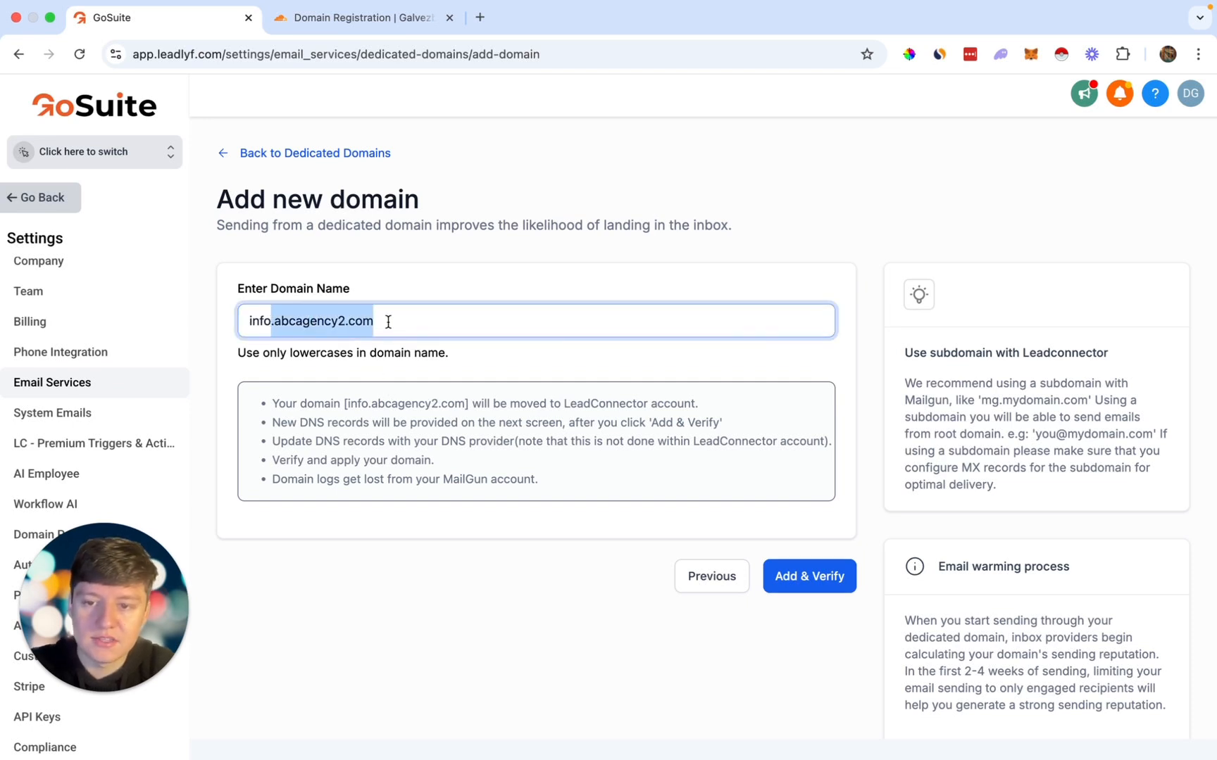
{"action": "left_click", "coordinate": [237, 331]}
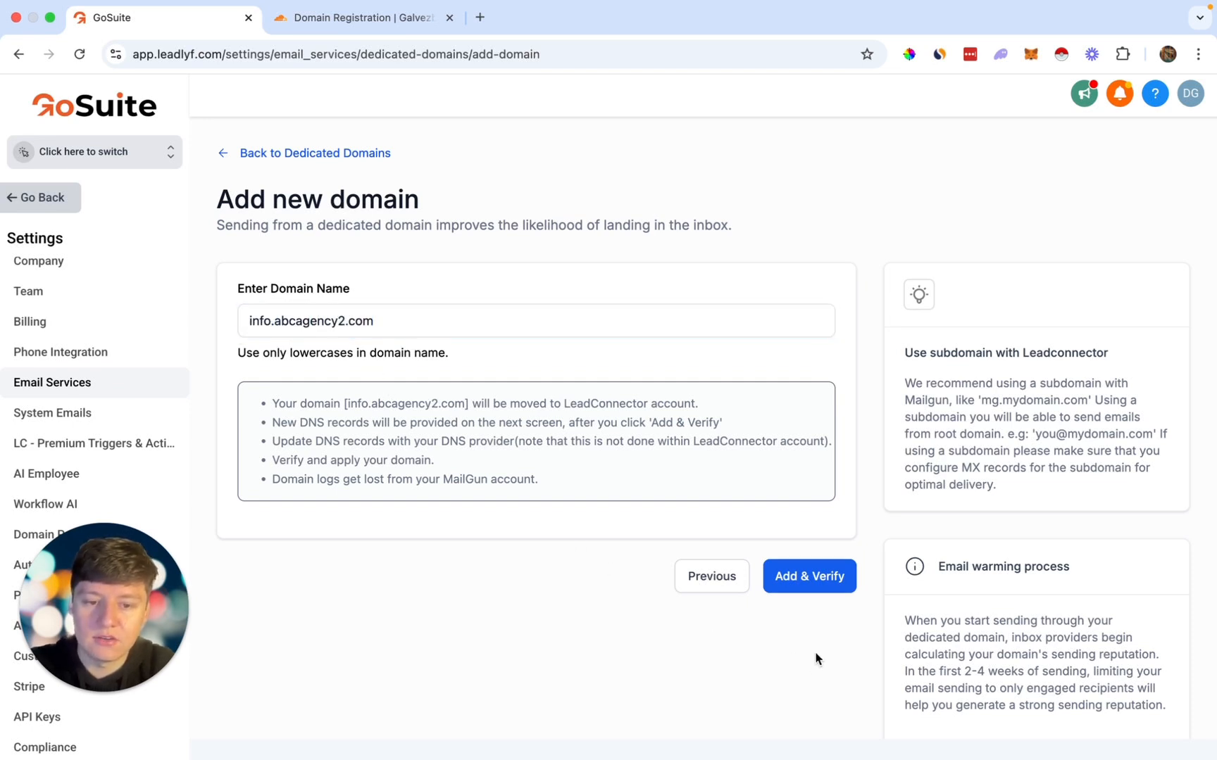
{"action": "left_click", "coordinate": [817, 575]}
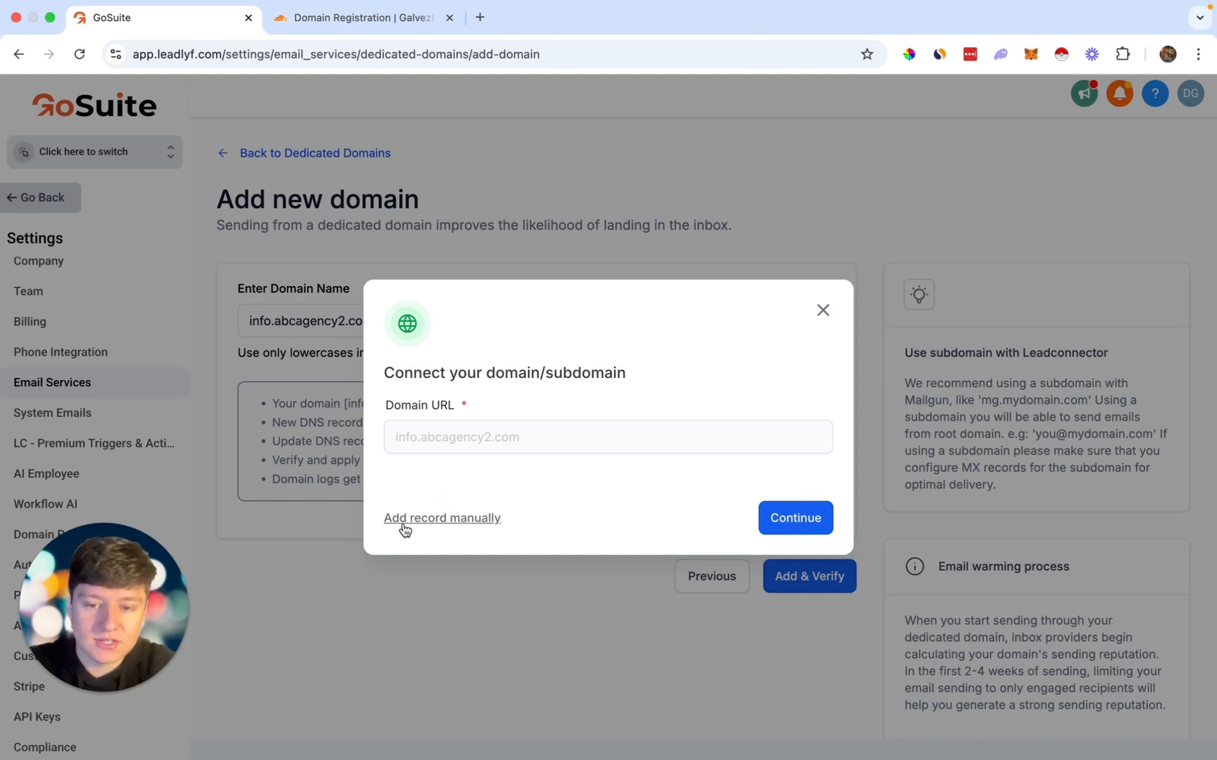
Step: Choose Add record manually in the Connect your domain dialog
{"action": "left_click", "coordinate": [445, 520]}
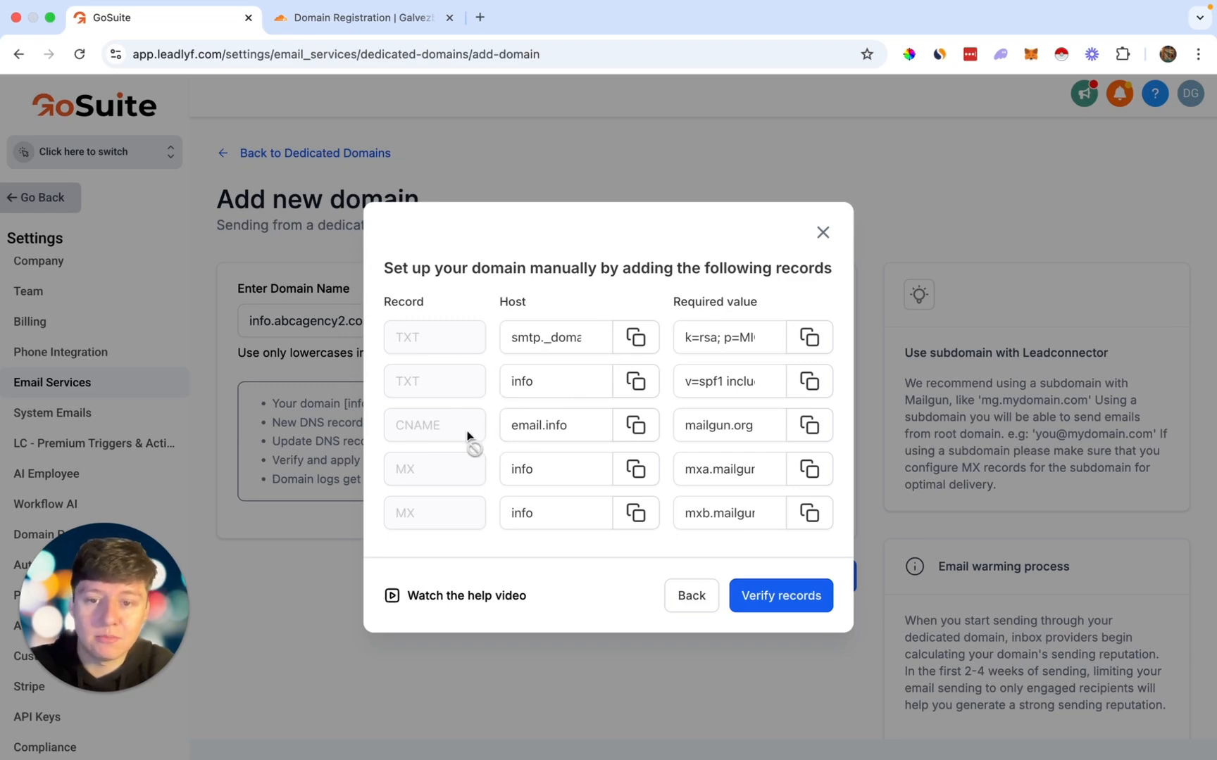
Step: Open salessparksolutions.com's DNS Records in Cloudflare and start a new record
{"action": "left_click", "coordinate": [364, 22]}
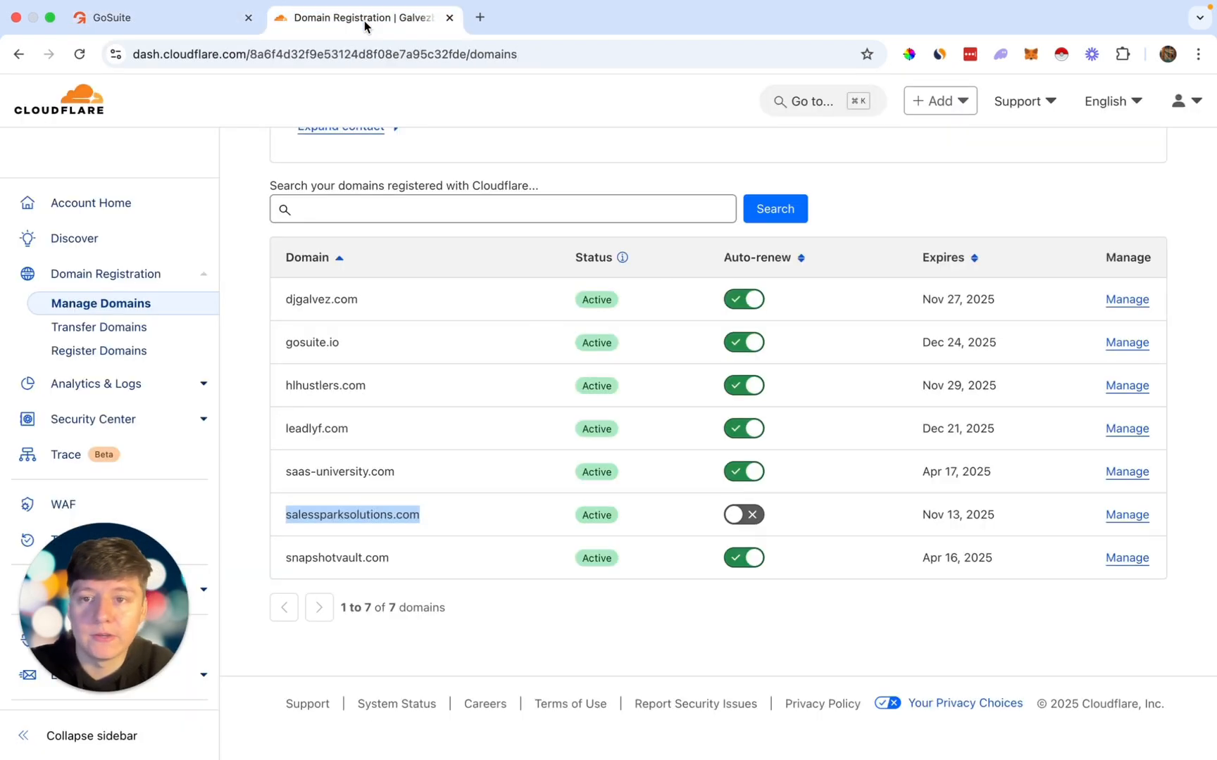
{"action": "left_click", "coordinate": [352, 510]}
{"action": "left_click_drag", "start_coordinate": [274, 312], "coordinate": [592, 329]}
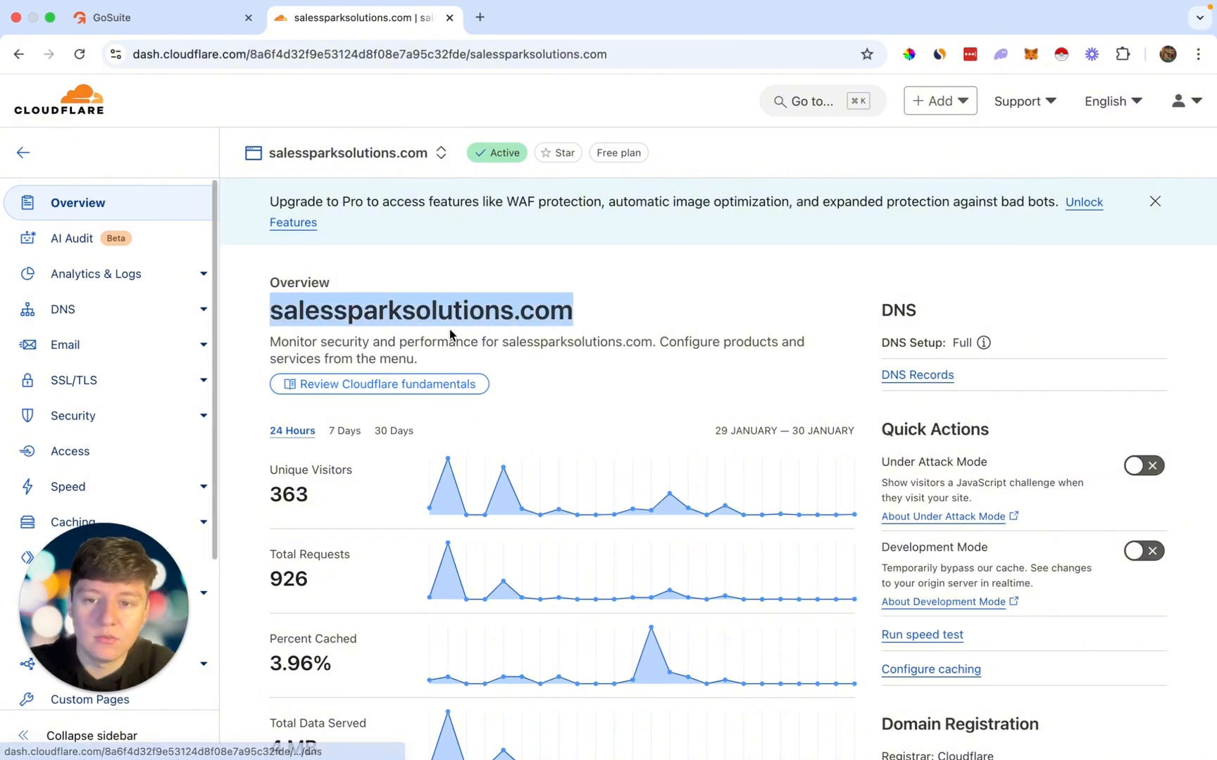
{"action": "left_click", "coordinate": [74, 316]}
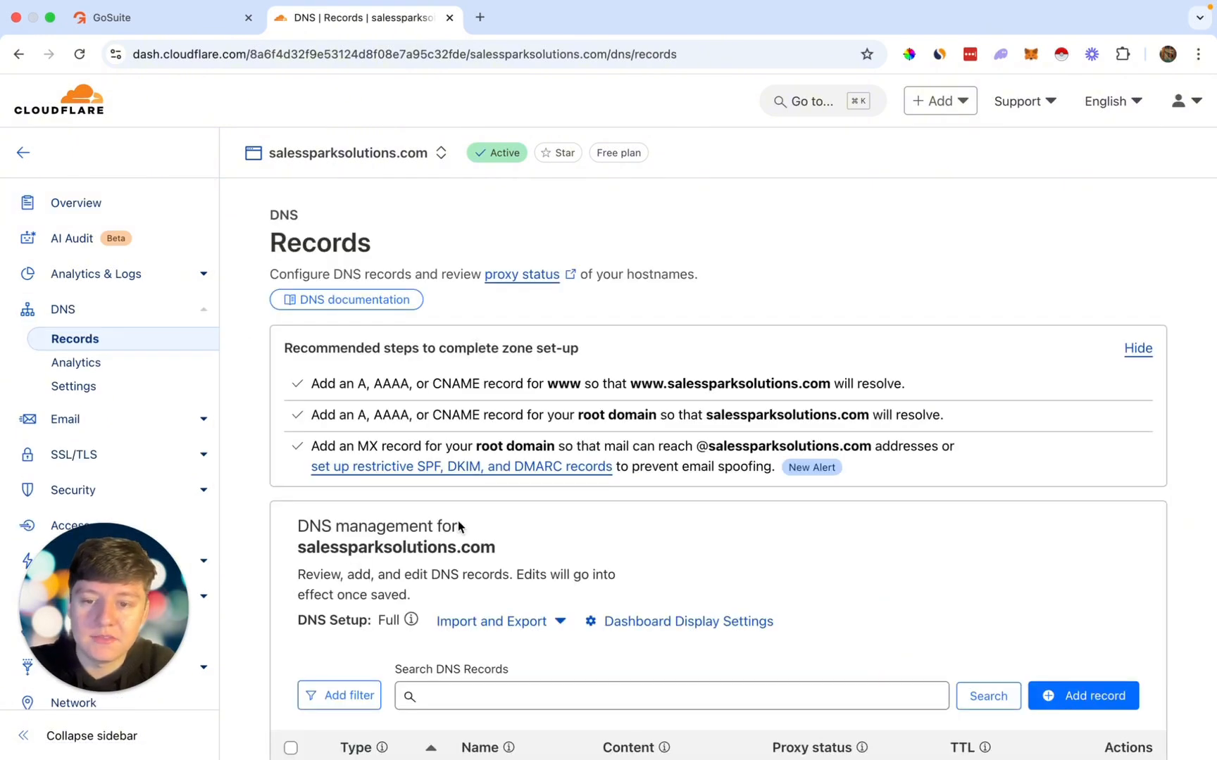
{"action": "scroll", "coordinate": [458, 527], "scroll_direction": "down", "scroll_amount": 2}
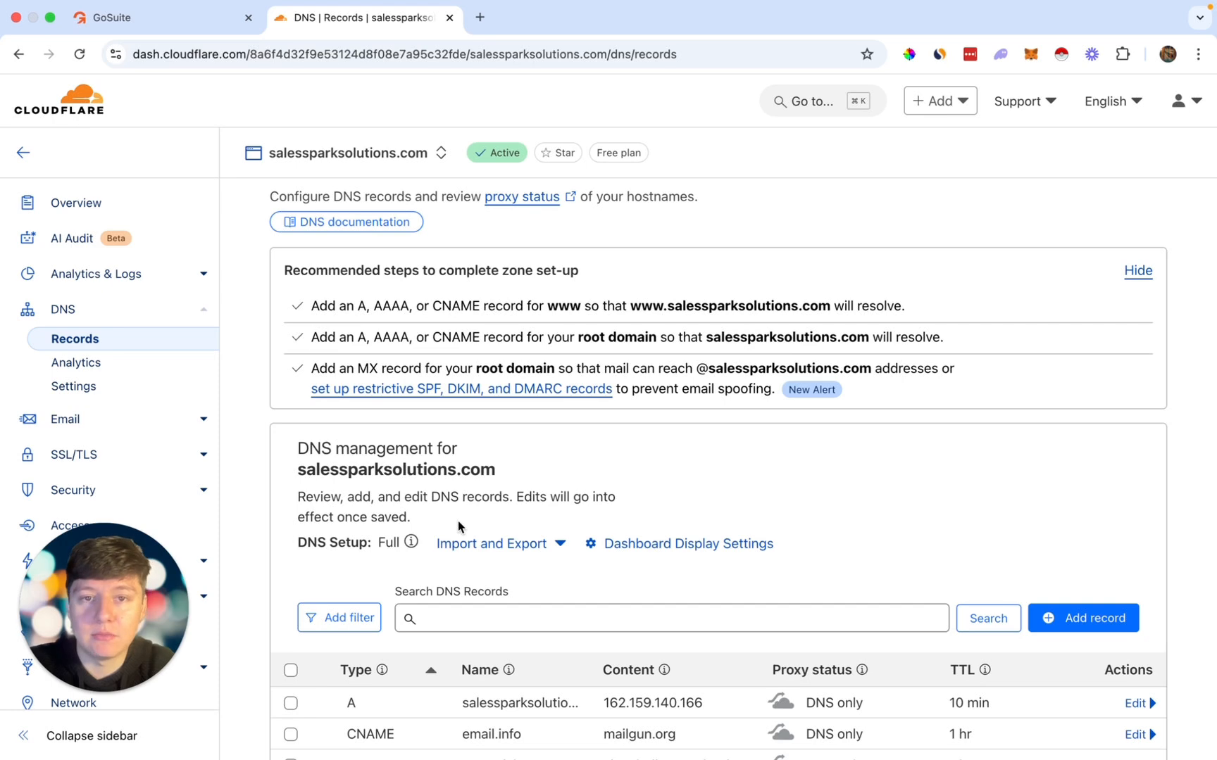
{"action": "scroll", "coordinate": [457, 522], "scroll_direction": "down", "scroll_amount": 3}
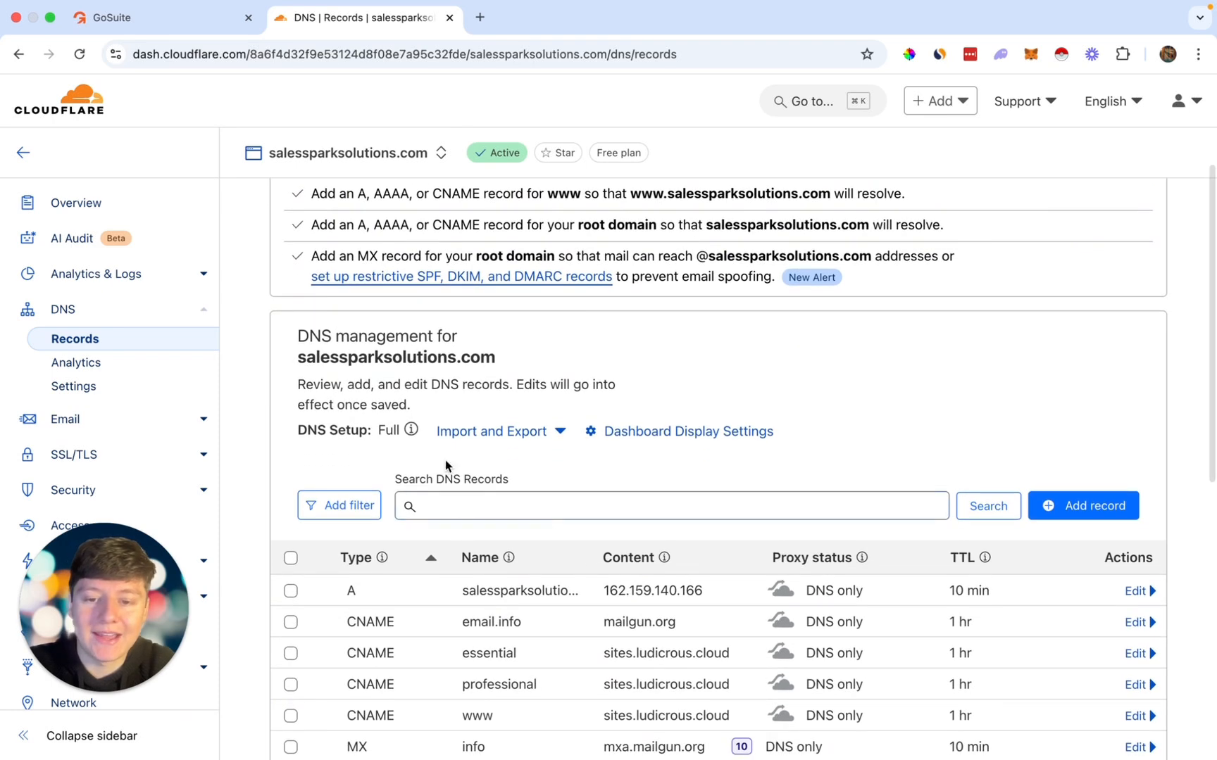
{"action": "scroll", "coordinate": [593, 579], "scroll_direction": "down", "scroll_amount": 2}
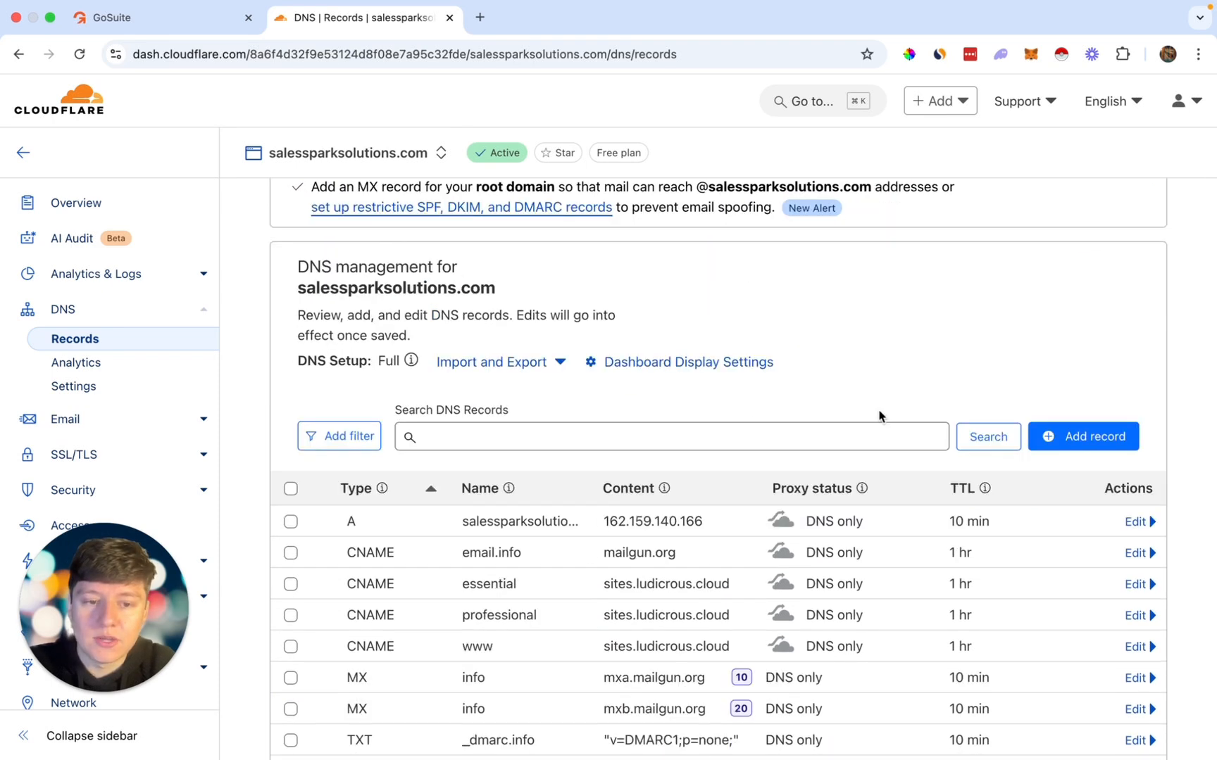
{"action": "left_click", "coordinate": [1084, 437]}
{"action": "left_click", "coordinate": [113, 17]}
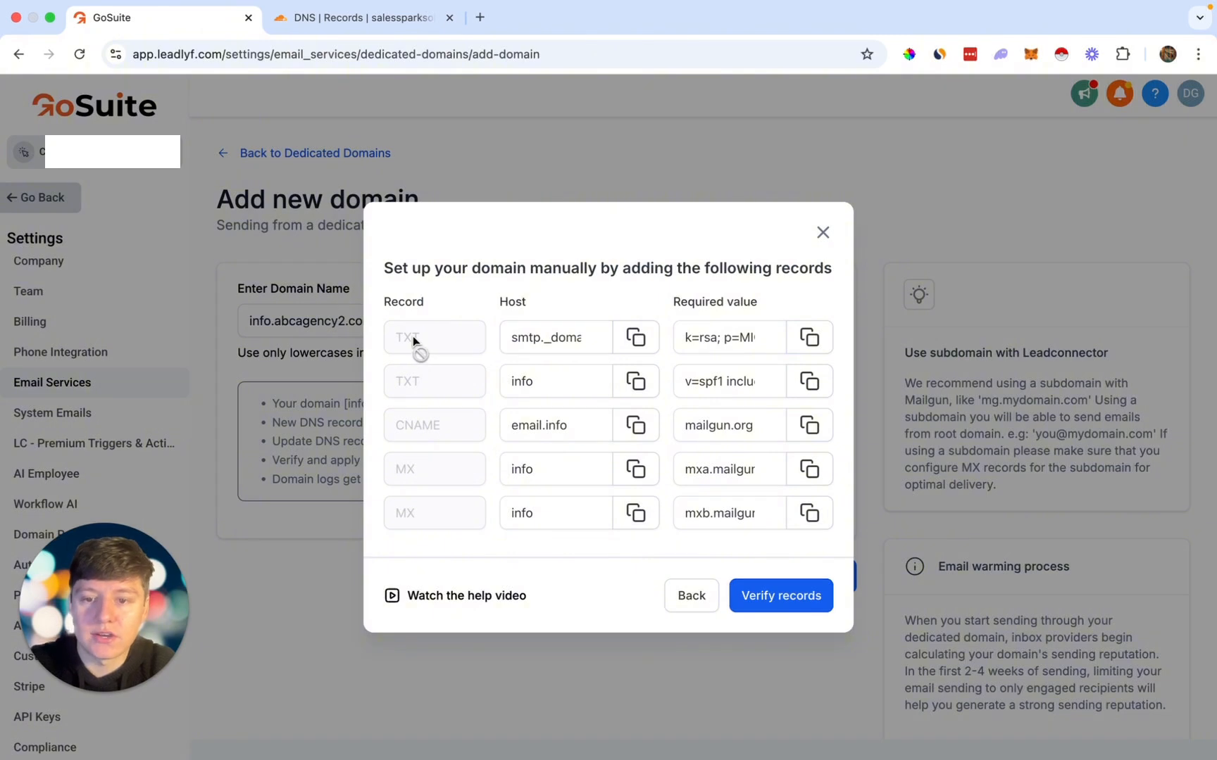
{"action": "left_click", "coordinate": [368, 20]}
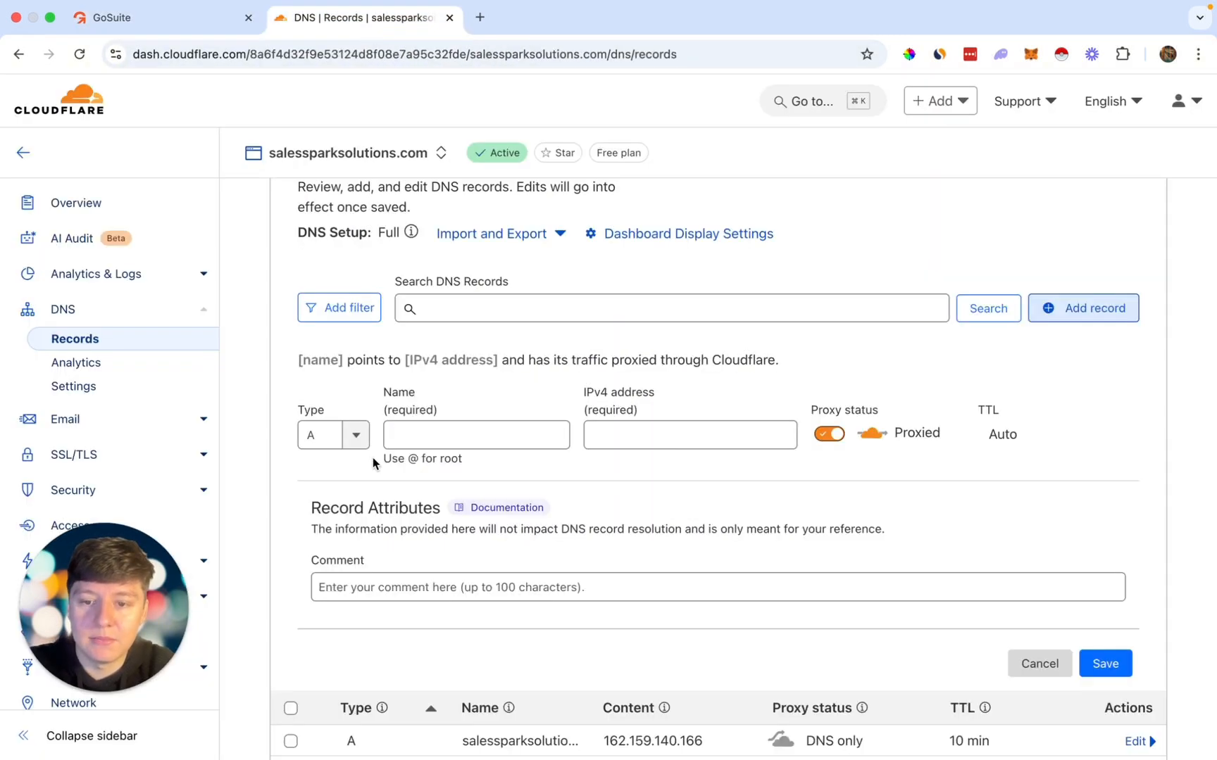
Step: Set the new record's type to TXT and its name to smtp._domainkey.info
{"action": "left_click", "coordinate": [328, 435]}
{"action": "scroll", "coordinate": [321, 564], "scroll_direction": "down", "scroll_amount": 5}
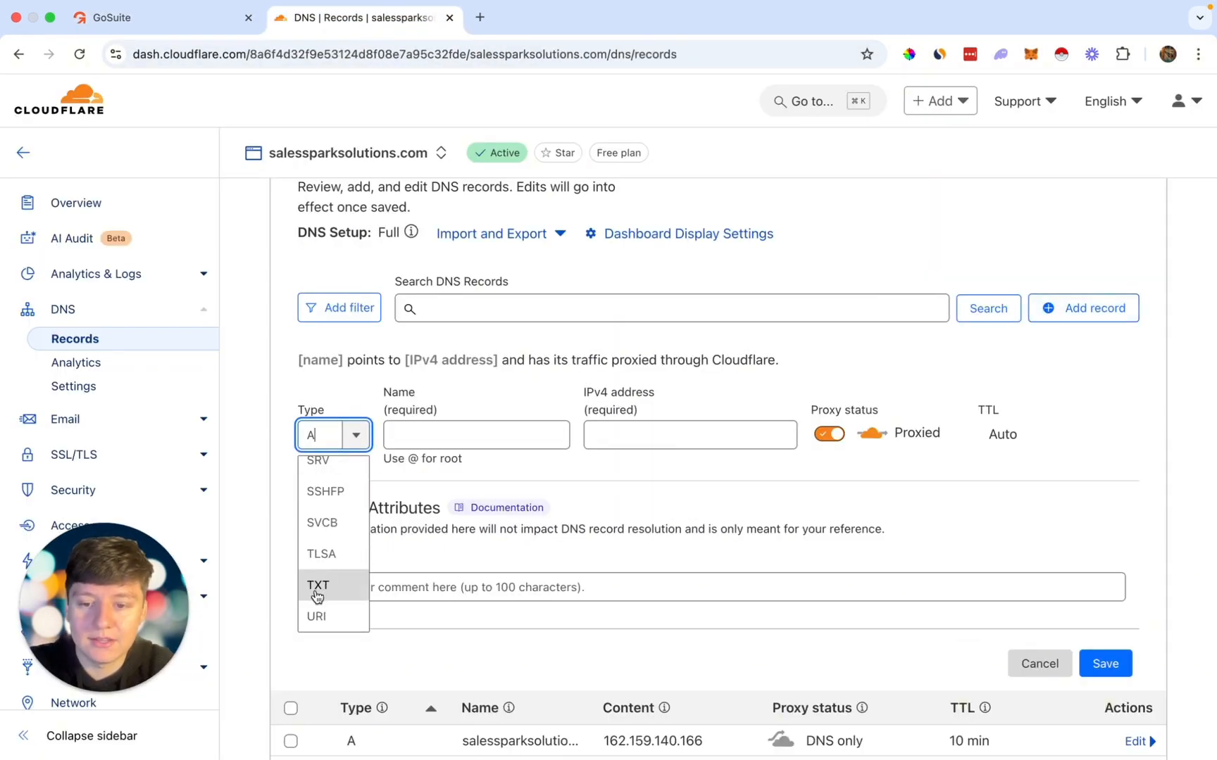
{"action": "left_click", "coordinate": [317, 588]}
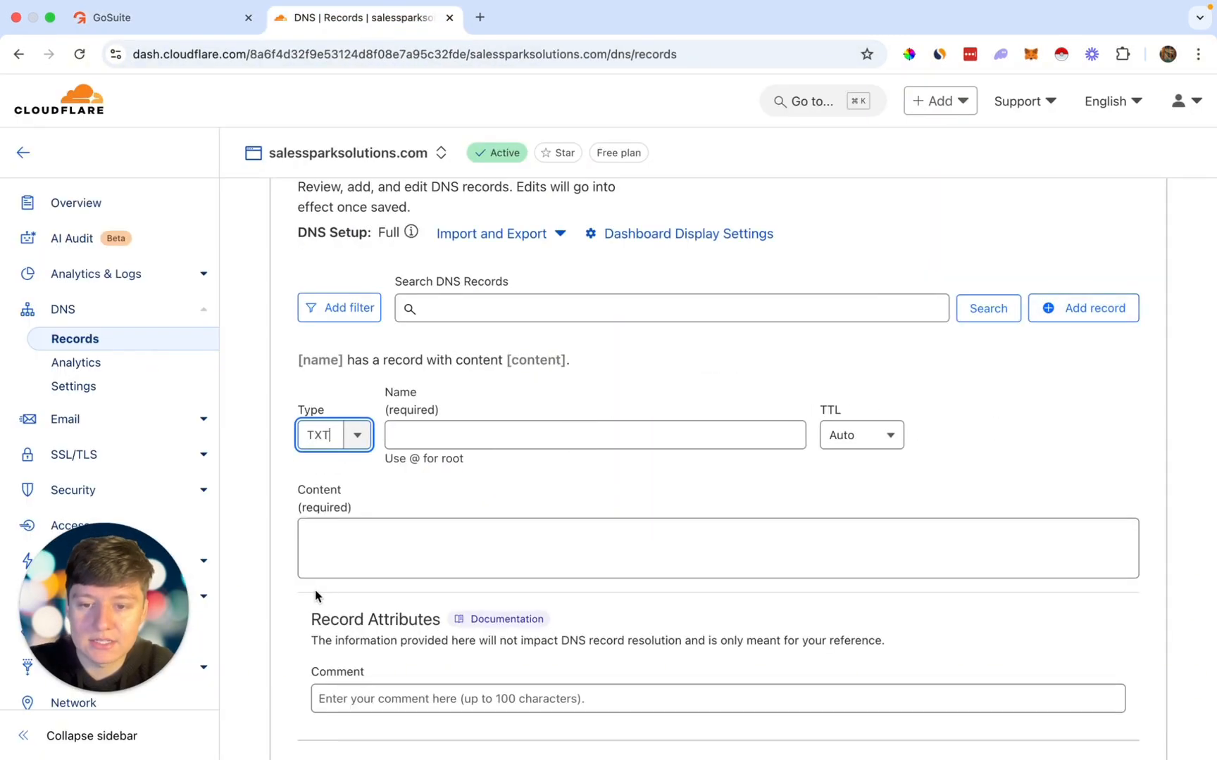
{"action": "left_click", "coordinate": [189, 21]}
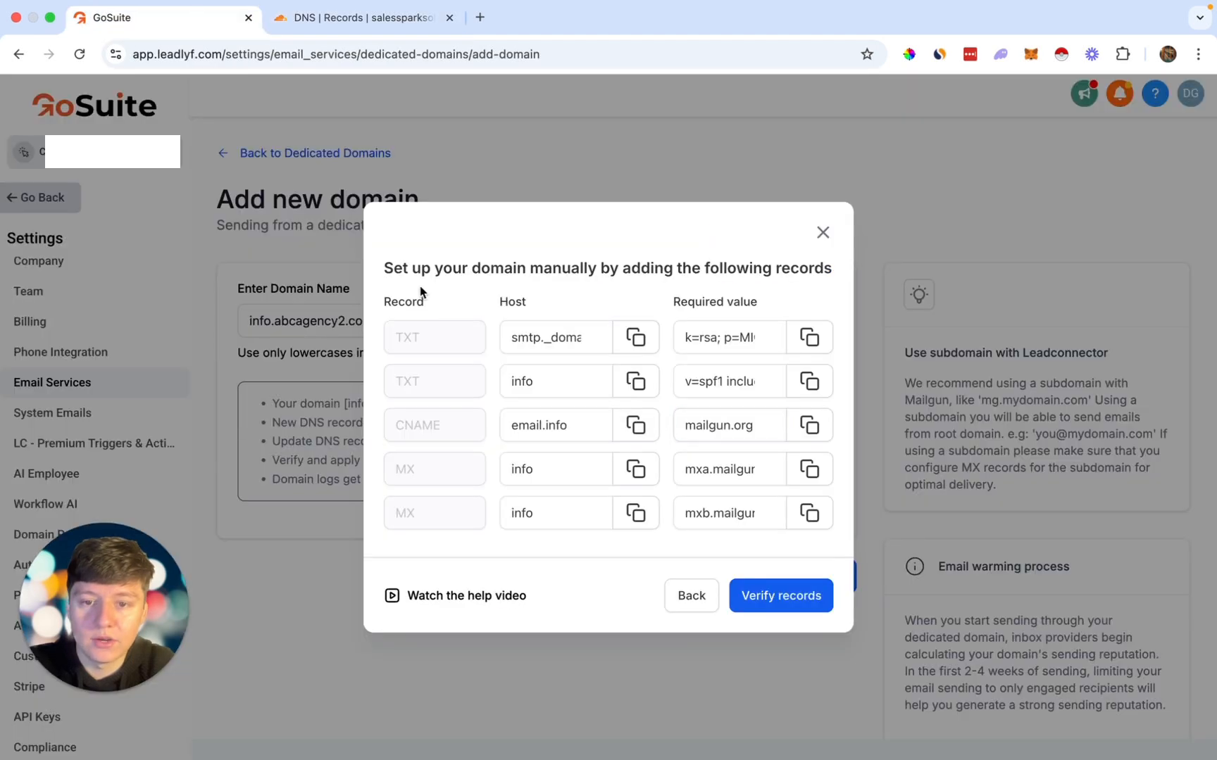
{"action": "left_click", "coordinate": [366, 18]}
{"action": "key", "text": "super+v"}
Step: Paste GoSuite's DKIM key into the Content box and save the TXT record
{"action": "key", "text": "ctrl+shift+Tab"}
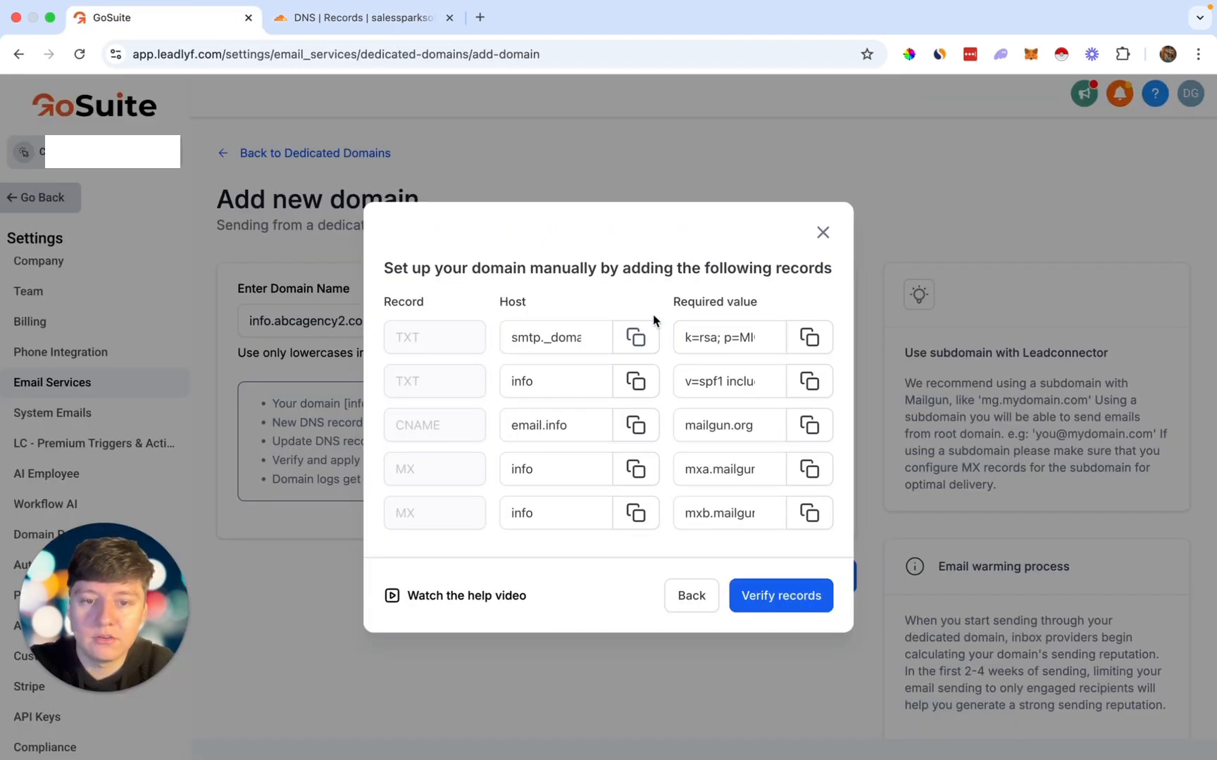
{"action": "left_click", "coordinate": [809, 337]}
{"action": "key", "text": "ctrl+Tab"}
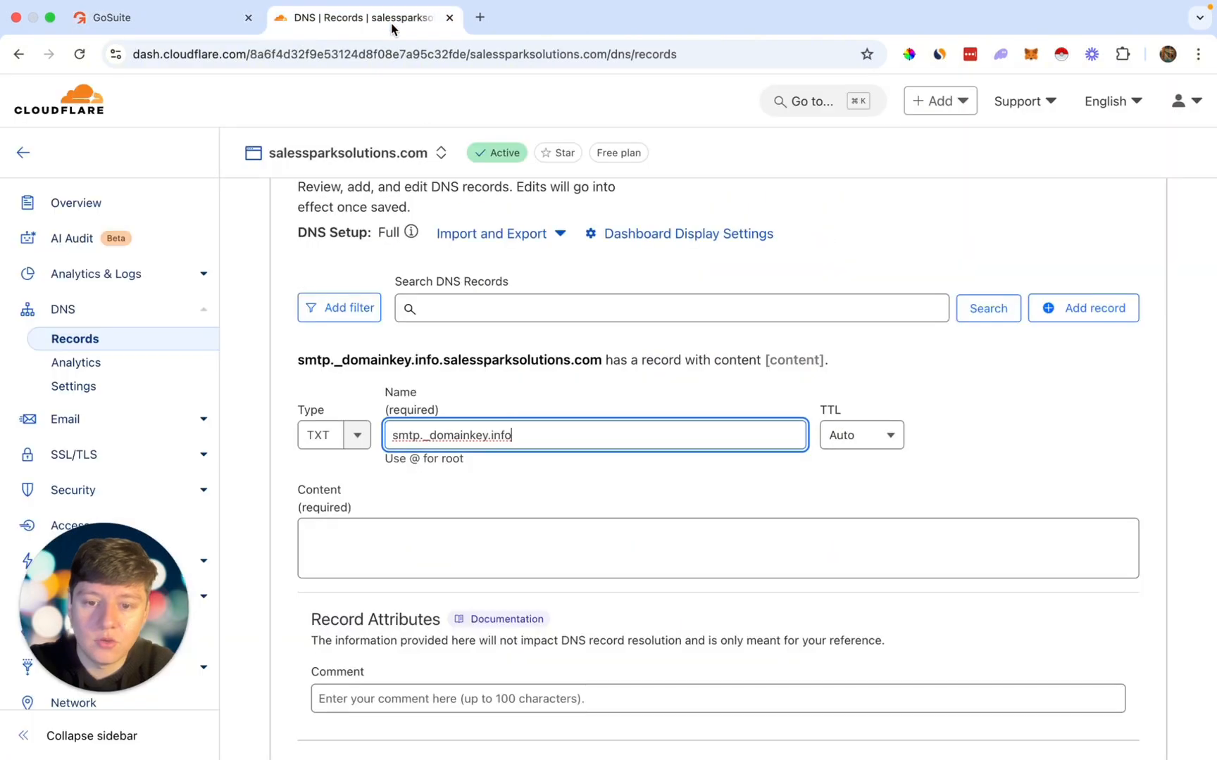
{"action": "left_click", "coordinate": [512, 528]}
{"action": "key", "text": "super+v"}
{"action": "scroll", "coordinate": [512, 539], "scroll_direction": "down", "scroll_amount": 1}
{"action": "scroll", "coordinate": [512, 540], "scroll_direction": "down", "scroll_amount": 3}
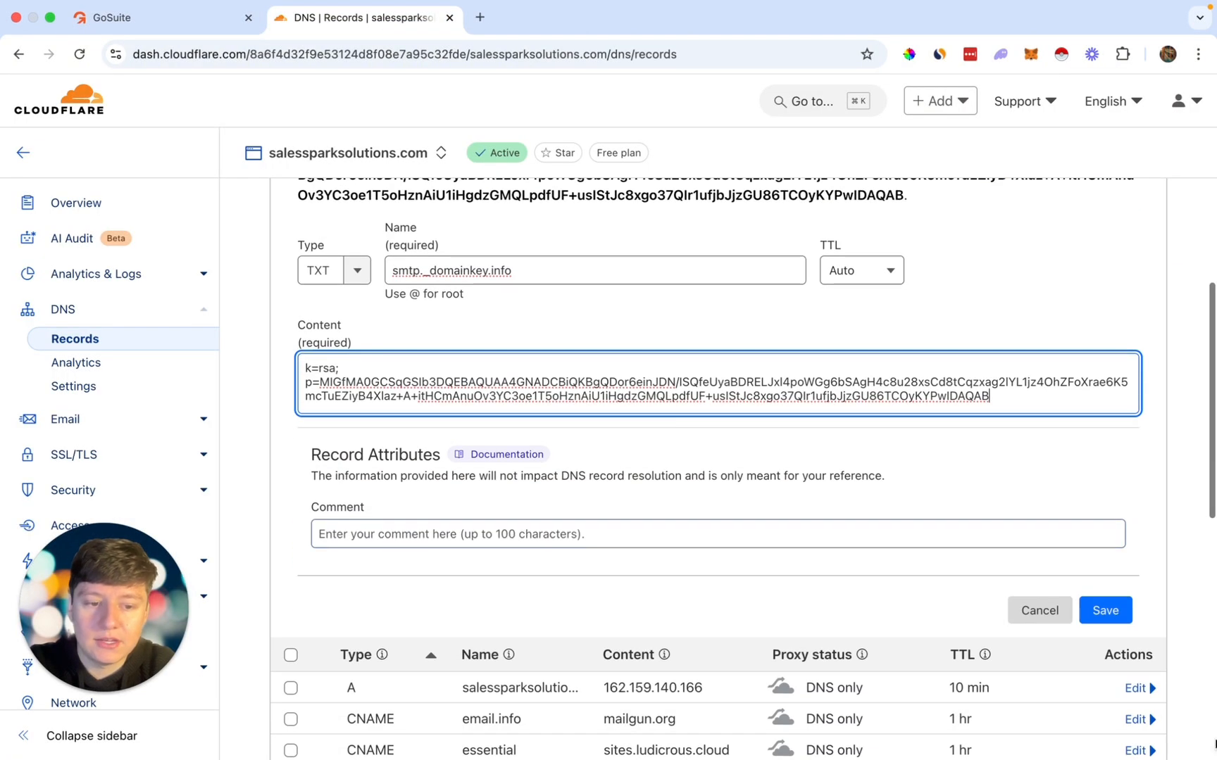
{"action": "left_click", "coordinate": [1125, 616]}
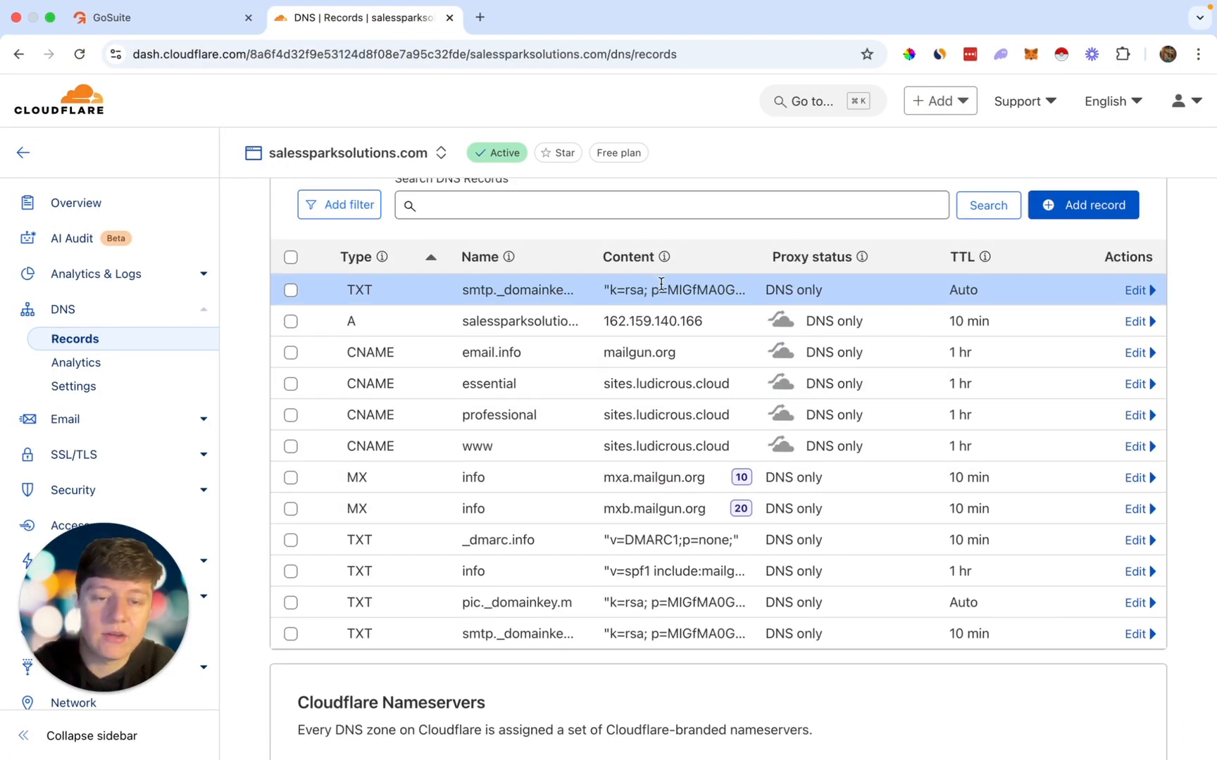
Step: Start another Cloudflare DNS record and set its type to CNAME
{"action": "left_click", "coordinate": [191, 27]}
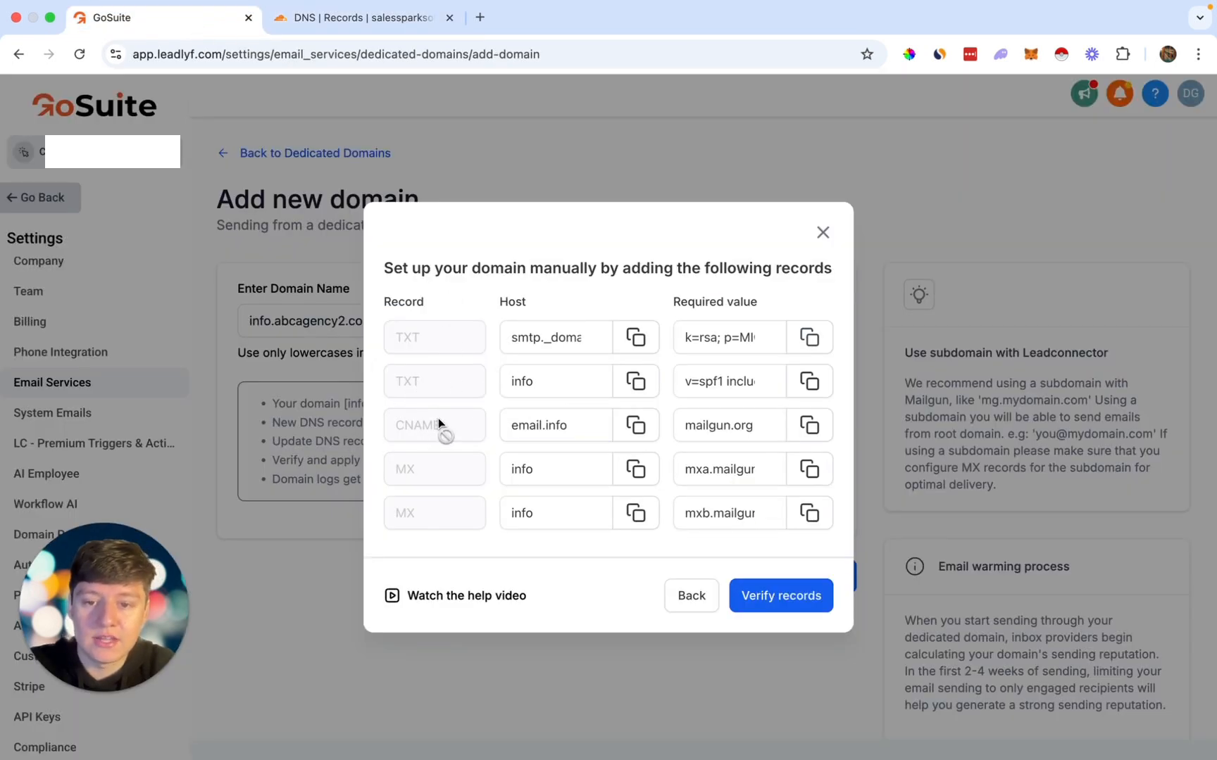
{"action": "left_click", "coordinate": [363, 18]}
{"action": "scroll", "coordinate": [774, 366], "scroll_direction": "up", "scroll_amount": 2}
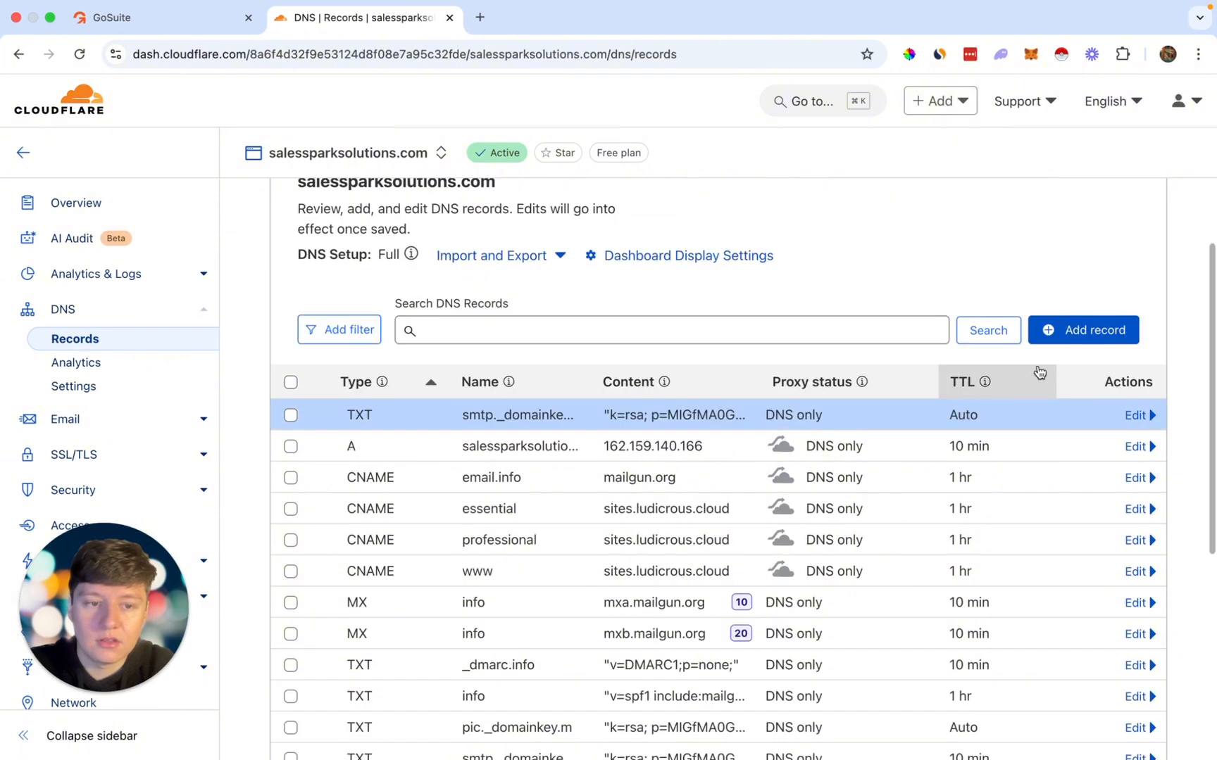
{"action": "left_click", "coordinate": [1084, 331]}
{"action": "left_click", "coordinate": [314, 458]}
{"action": "scroll", "coordinate": [315, 563], "scroll_direction": "down", "scroll_amount": 1}
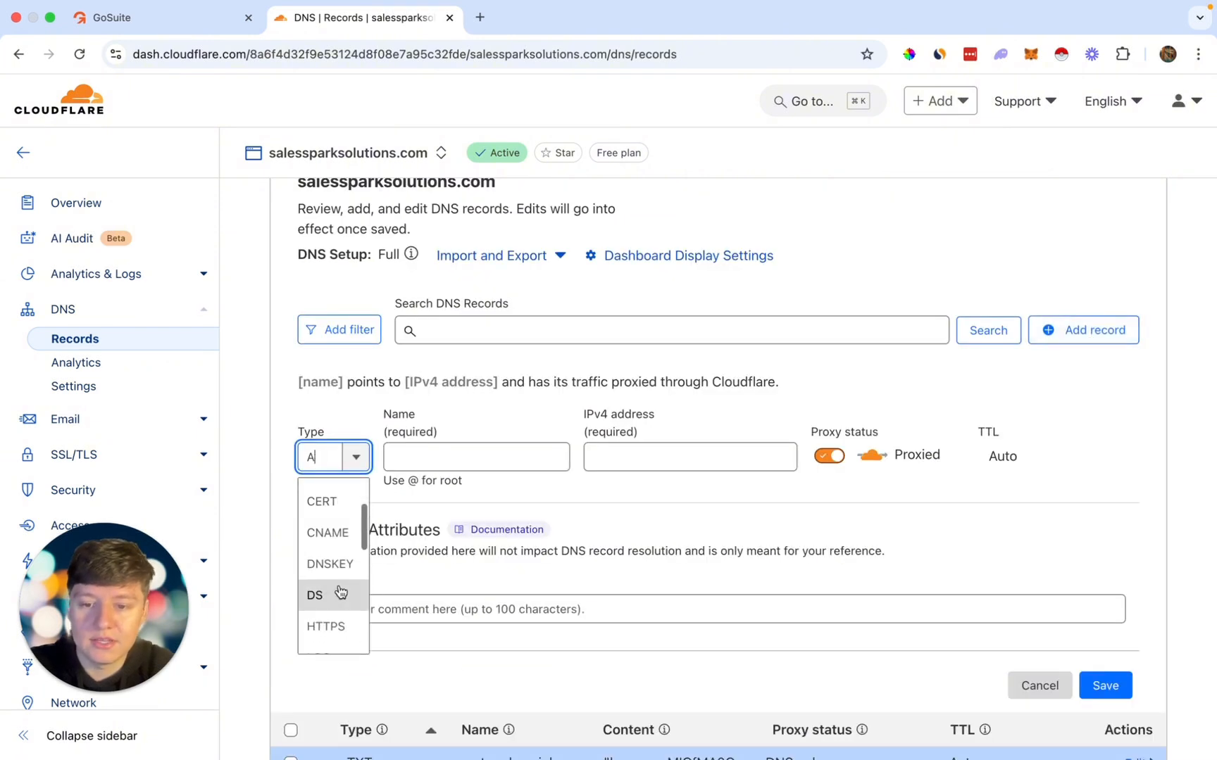
{"action": "left_click", "coordinate": [331, 530]}
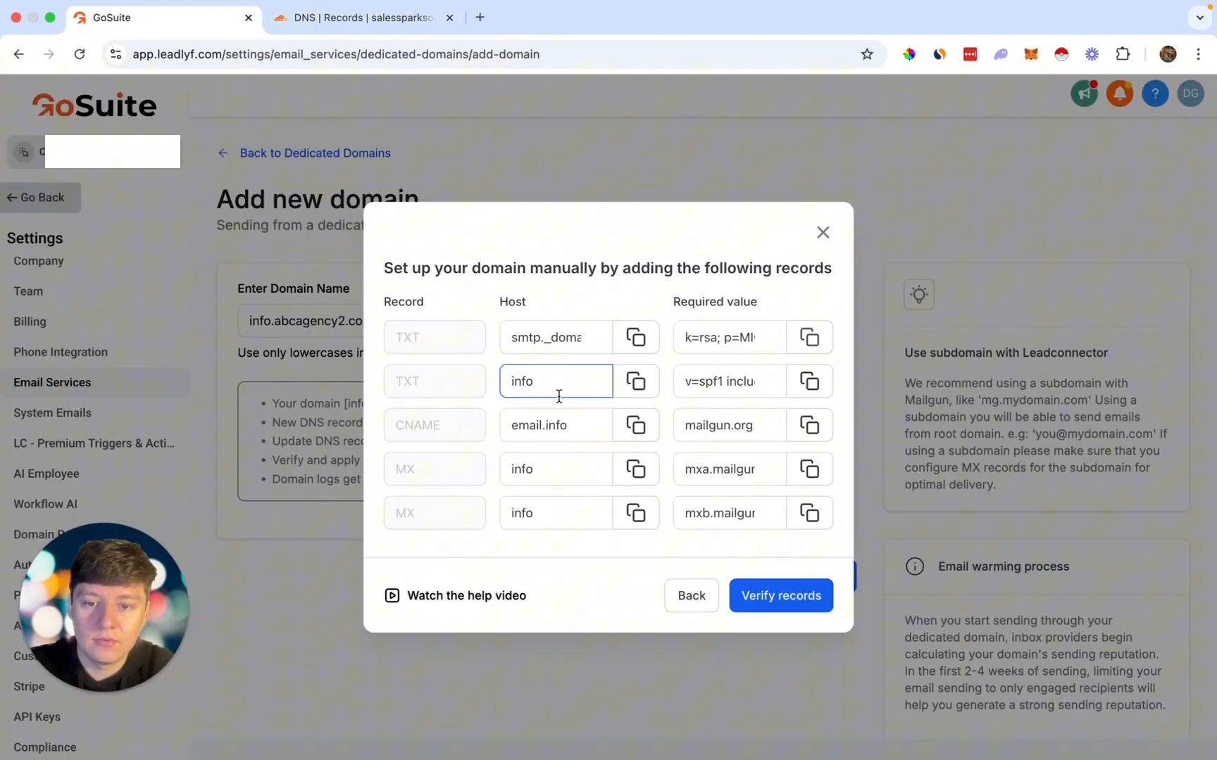
Step: Fill in email.info as name and mailgun.org as target, set to DNS only
{"action": "left_click", "coordinate": [162, 18]}
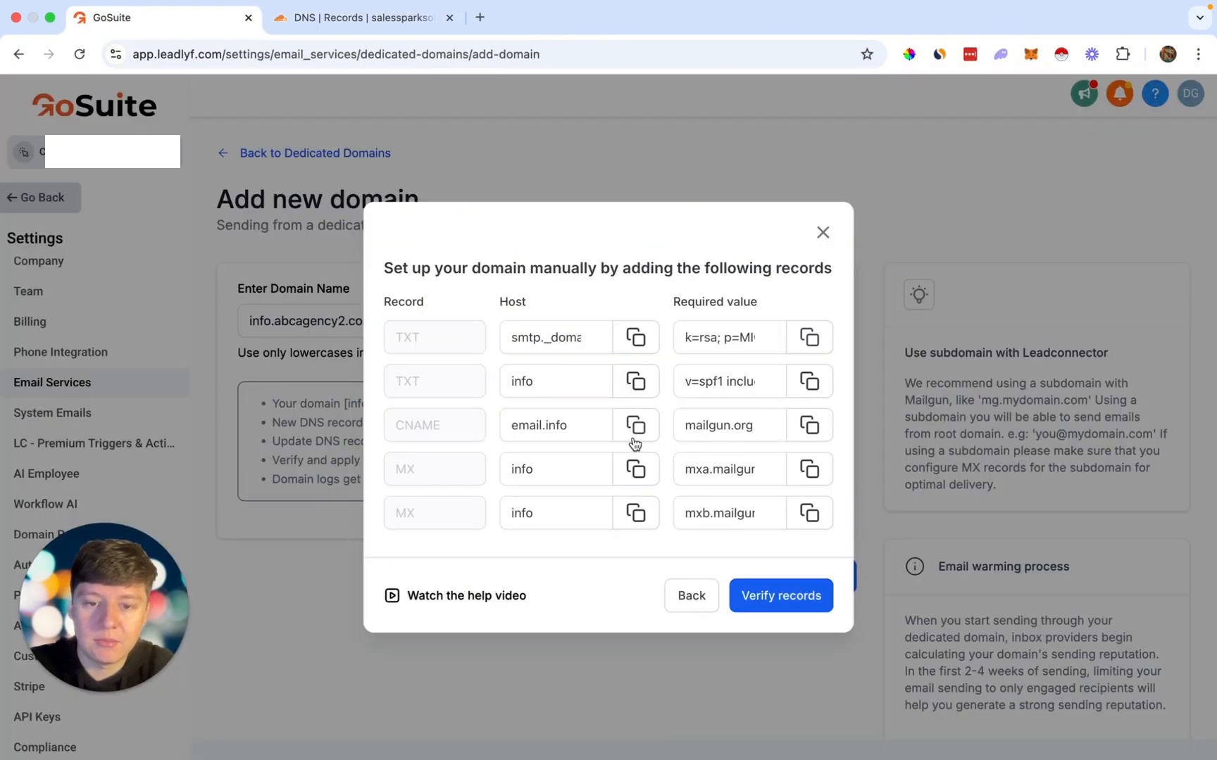
{"action": "left_click", "coordinate": [635, 430]}
{"action": "left_click", "coordinate": [363, 17]}
{"action": "left_click", "coordinate": [566, 450]}
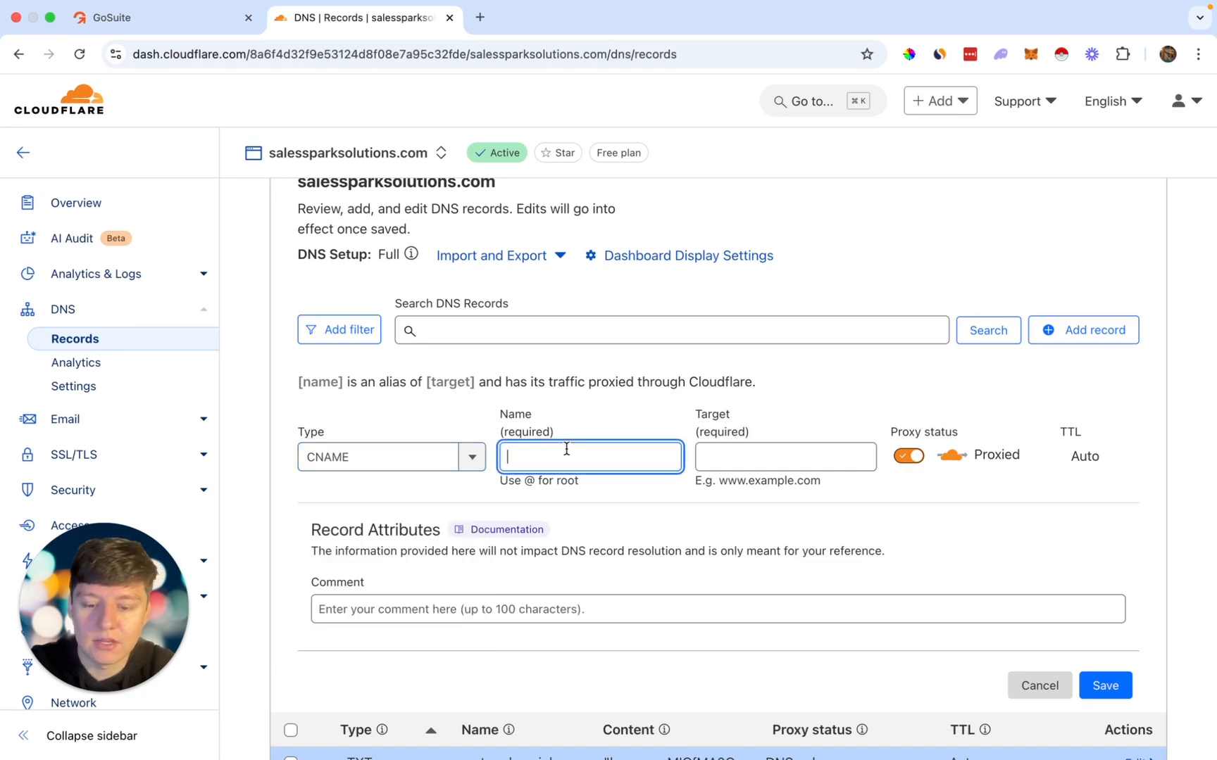
{"action": "left_click", "coordinate": [208, 28]}
{"action": "left_click", "coordinate": [808, 425]}
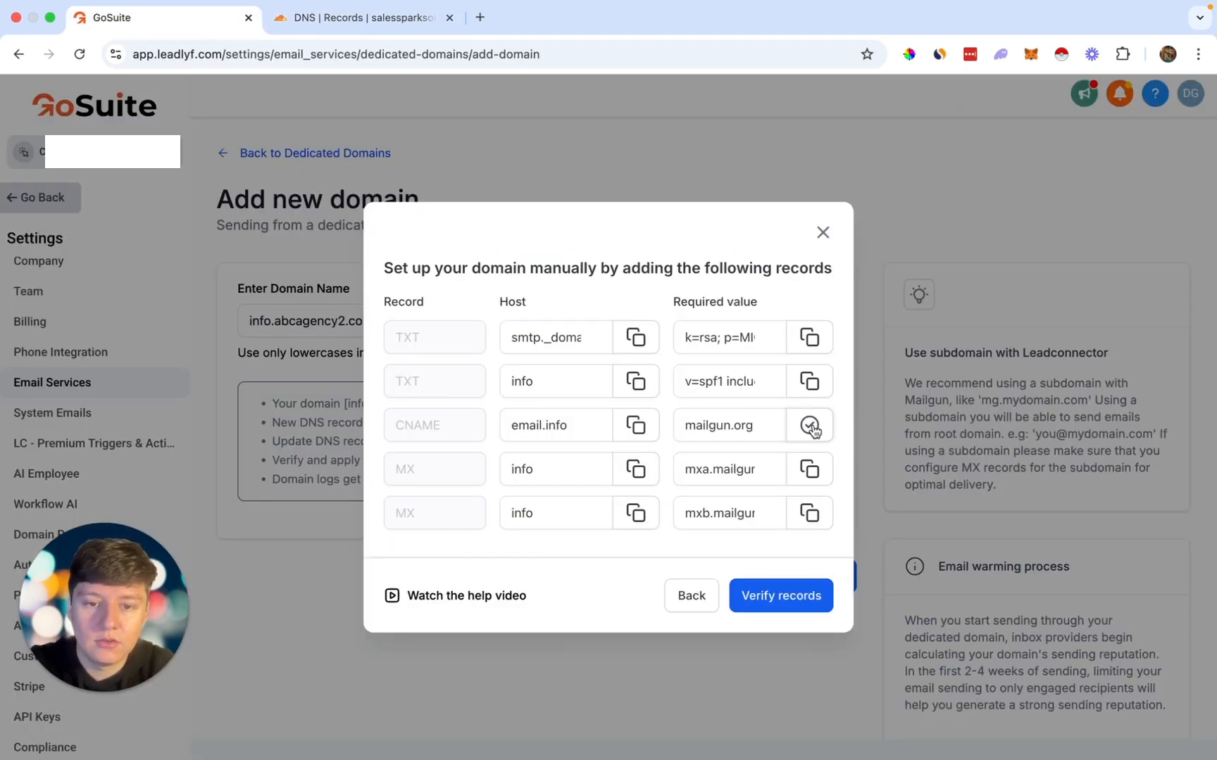
{"action": "left_click", "coordinate": [394, 20]}
{"action": "left_click", "coordinate": [742, 458]}
{"action": "key", "text": "super+v"}
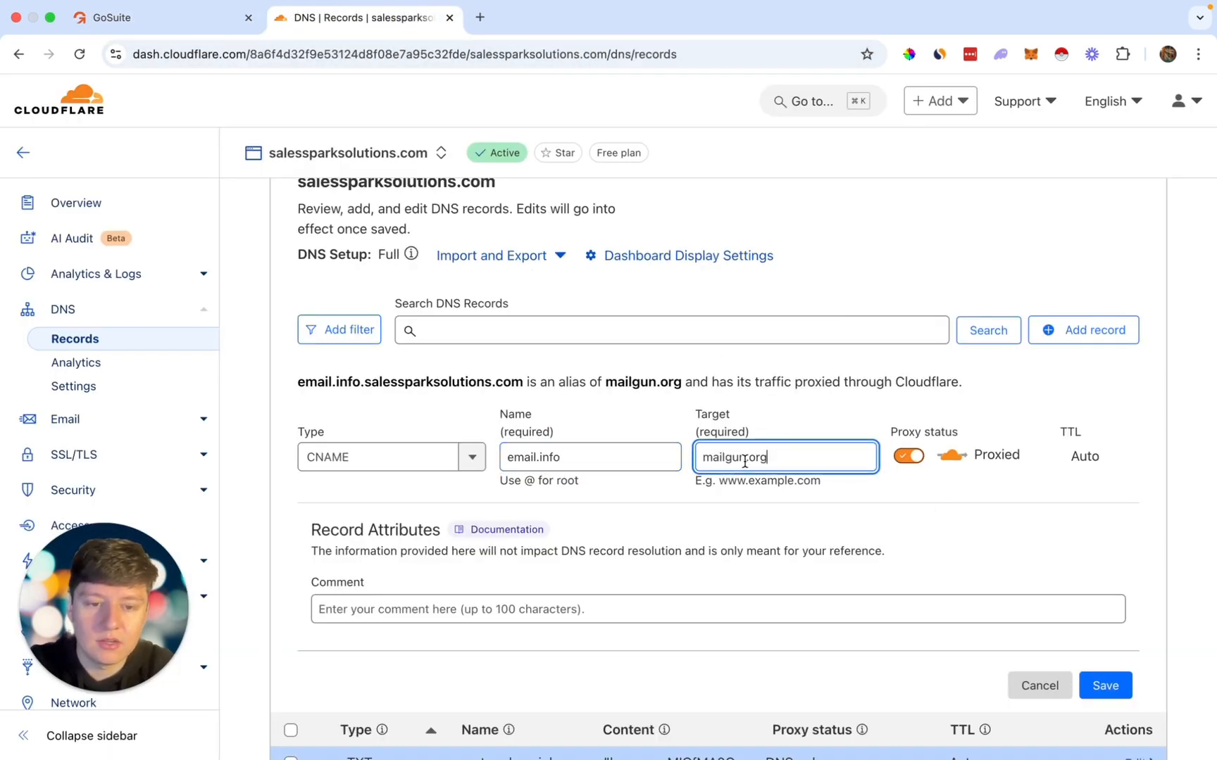
{"action": "left_click", "coordinate": [912, 455]}
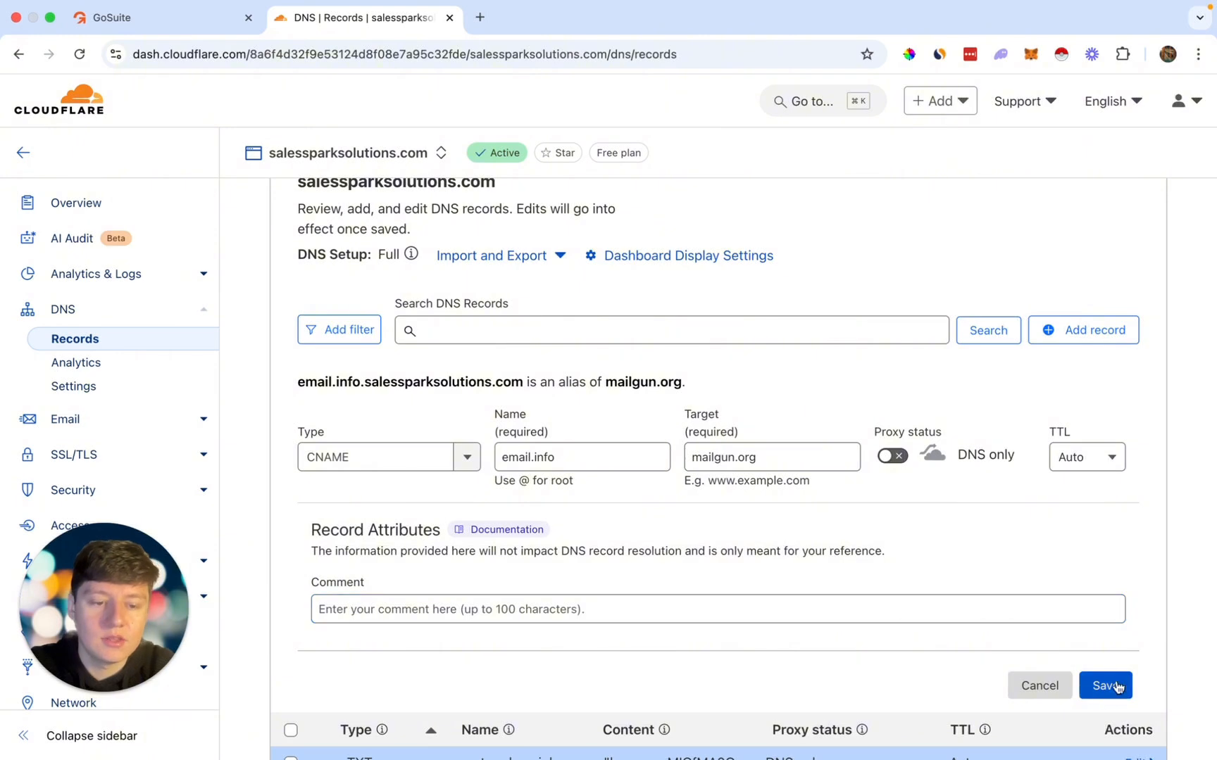
{"action": "left_click", "coordinate": [162, 18]}
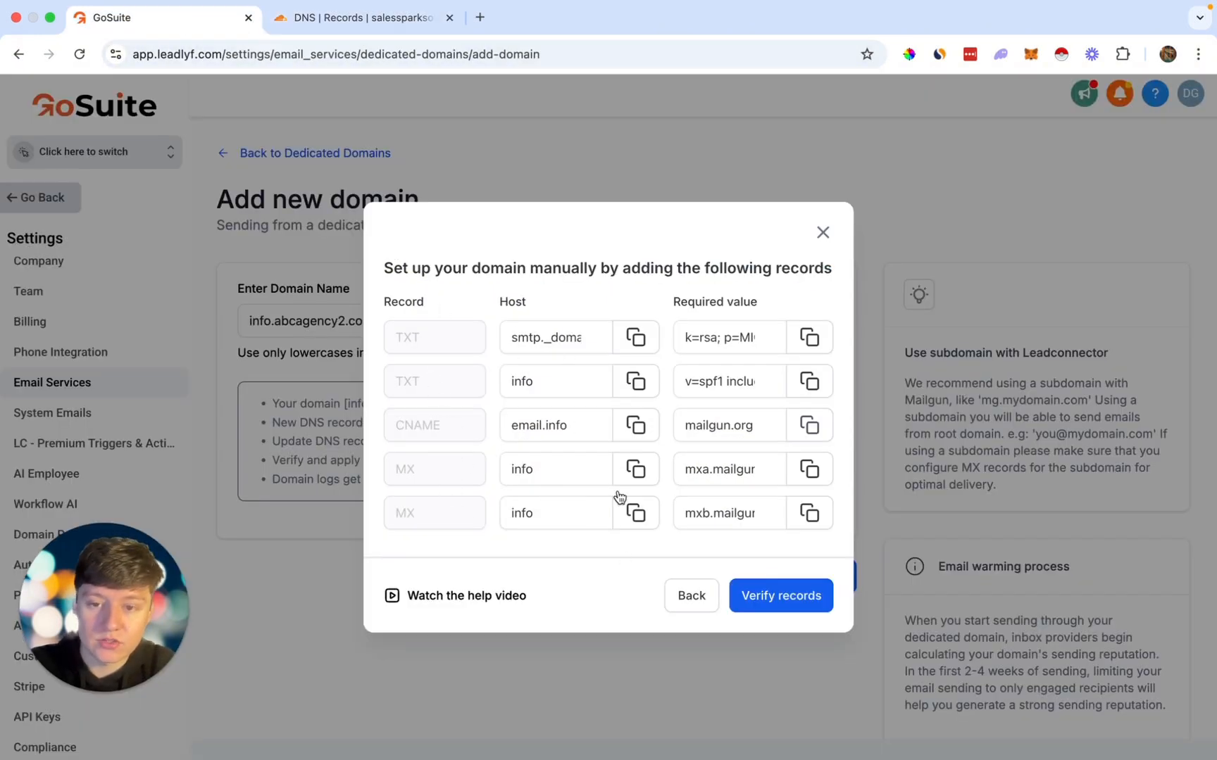
Step: Close the DNS records dialog and go back through Dedicated Domains to SMTP Service
{"action": "left_click", "coordinate": [503, 469]}
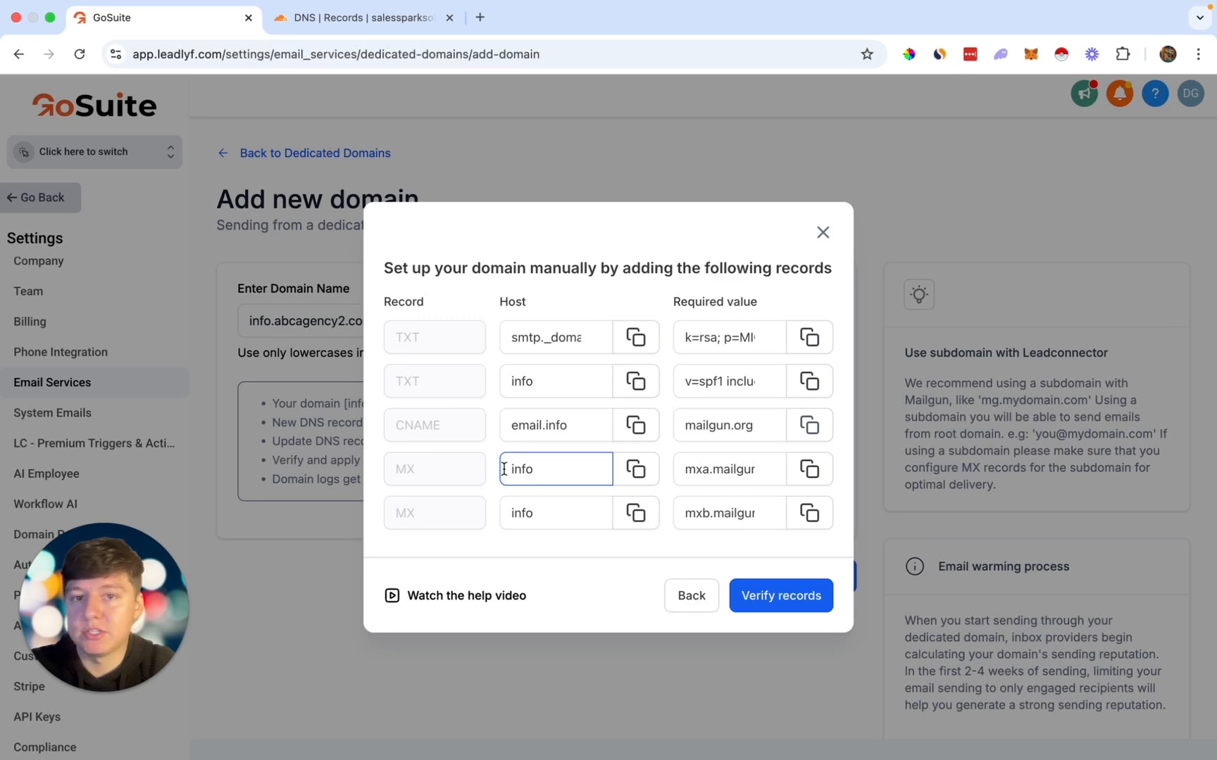
{"action": "left_click", "coordinate": [669, 573]}
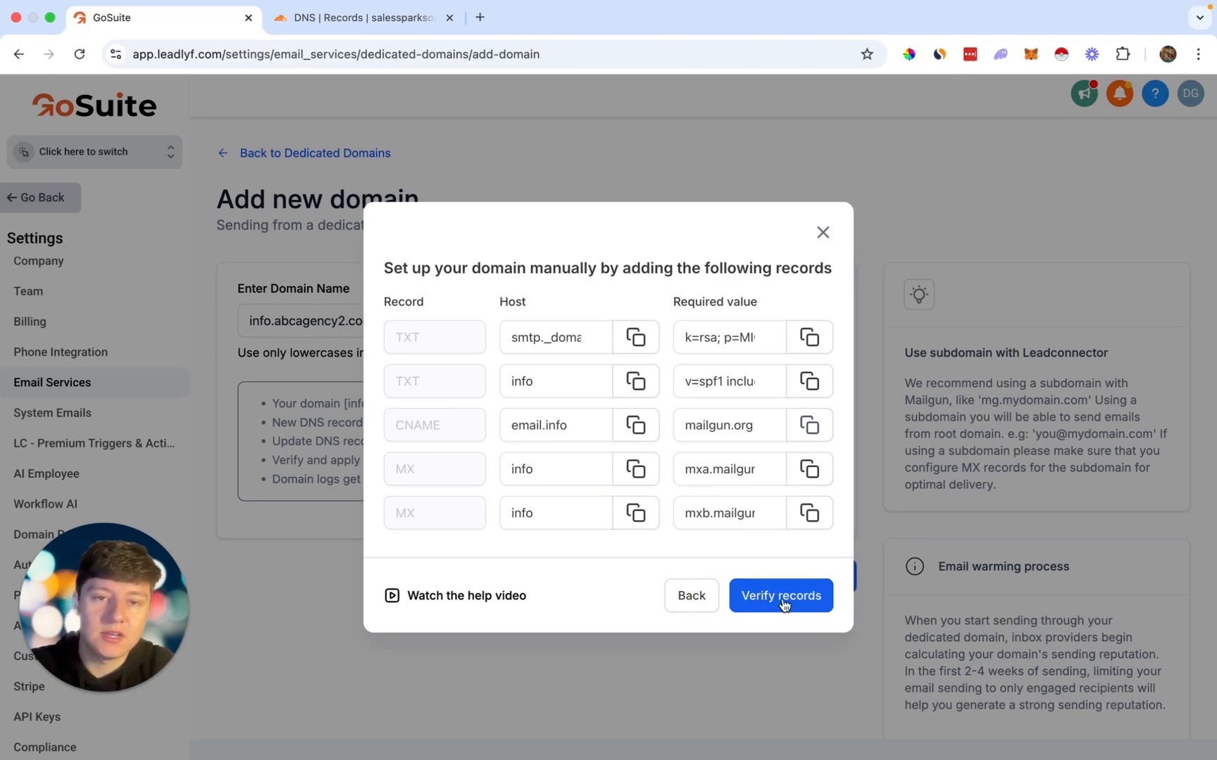
{"action": "left_click", "coordinate": [822, 234]}
{"action": "left_click", "coordinate": [278, 154]}
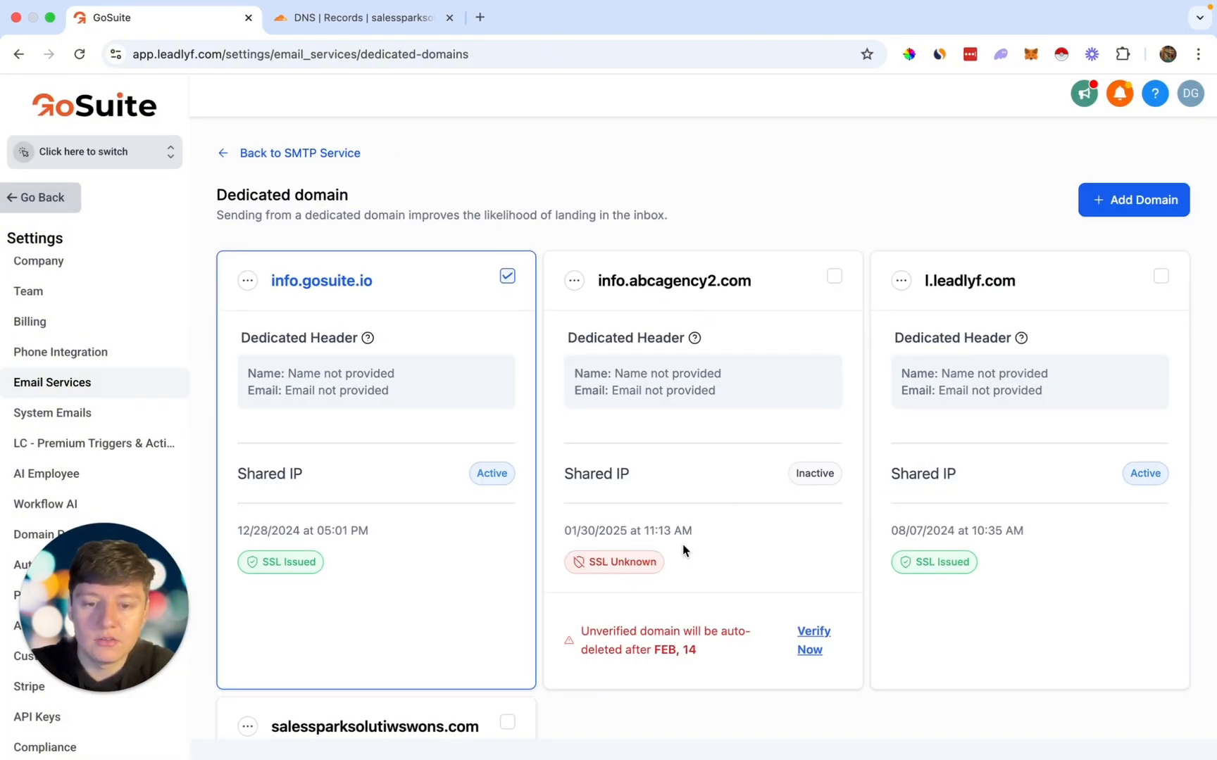
{"action": "left_click", "coordinate": [307, 153]}
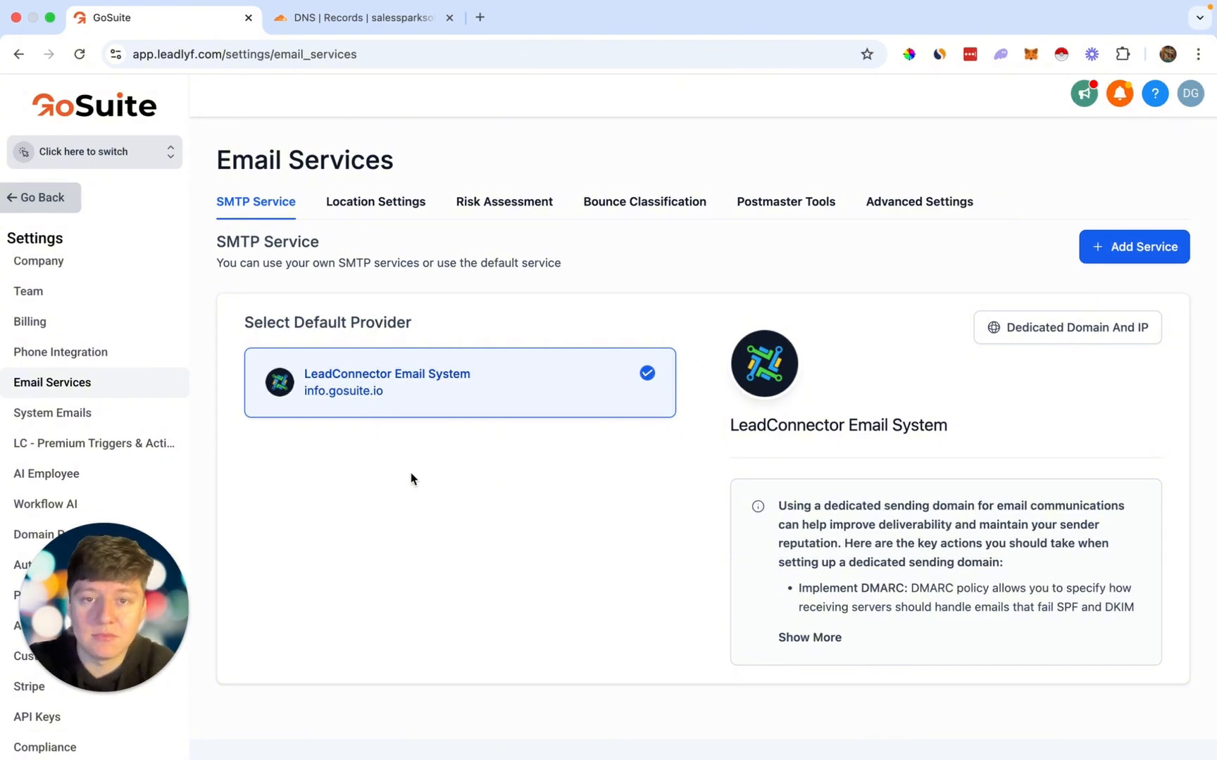
Step: Go from the dashboard to Sub-accounts and start Create Sub-Account
{"action": "left_click", "coordinate": [53, 198]}
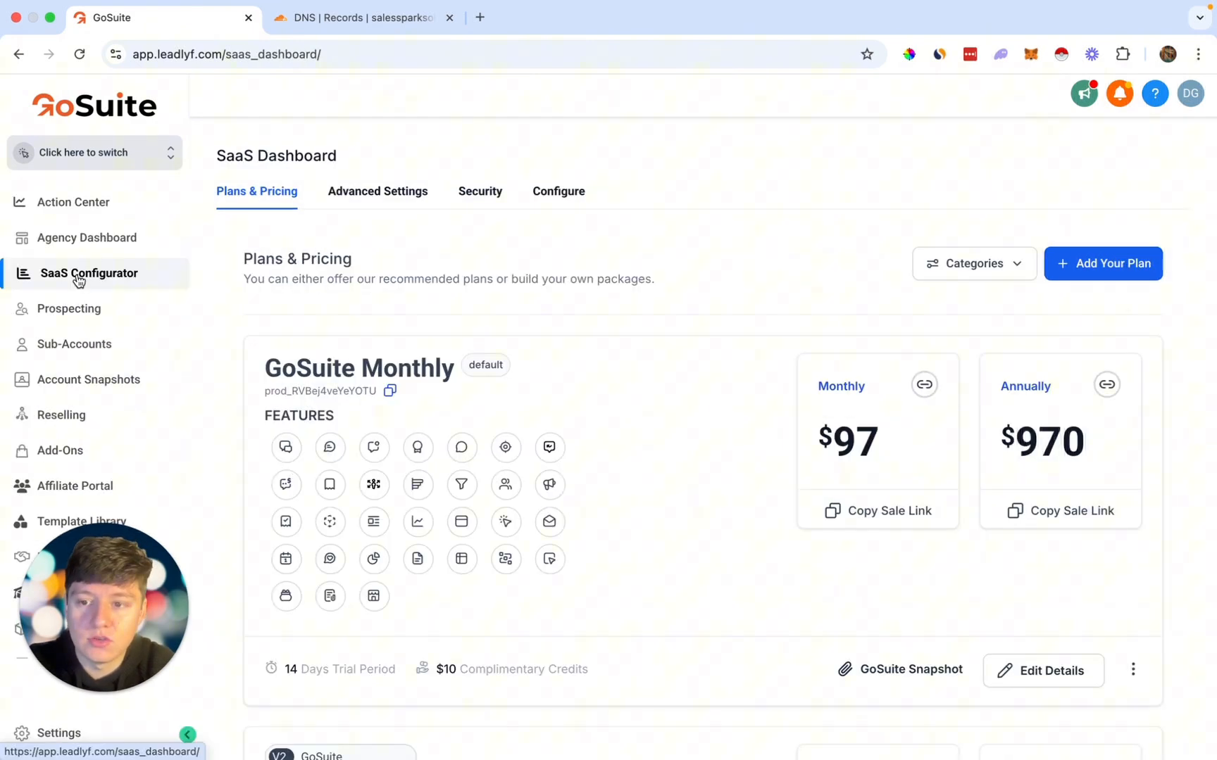
{"action": "left_click", "coordinate": [65, 352]}
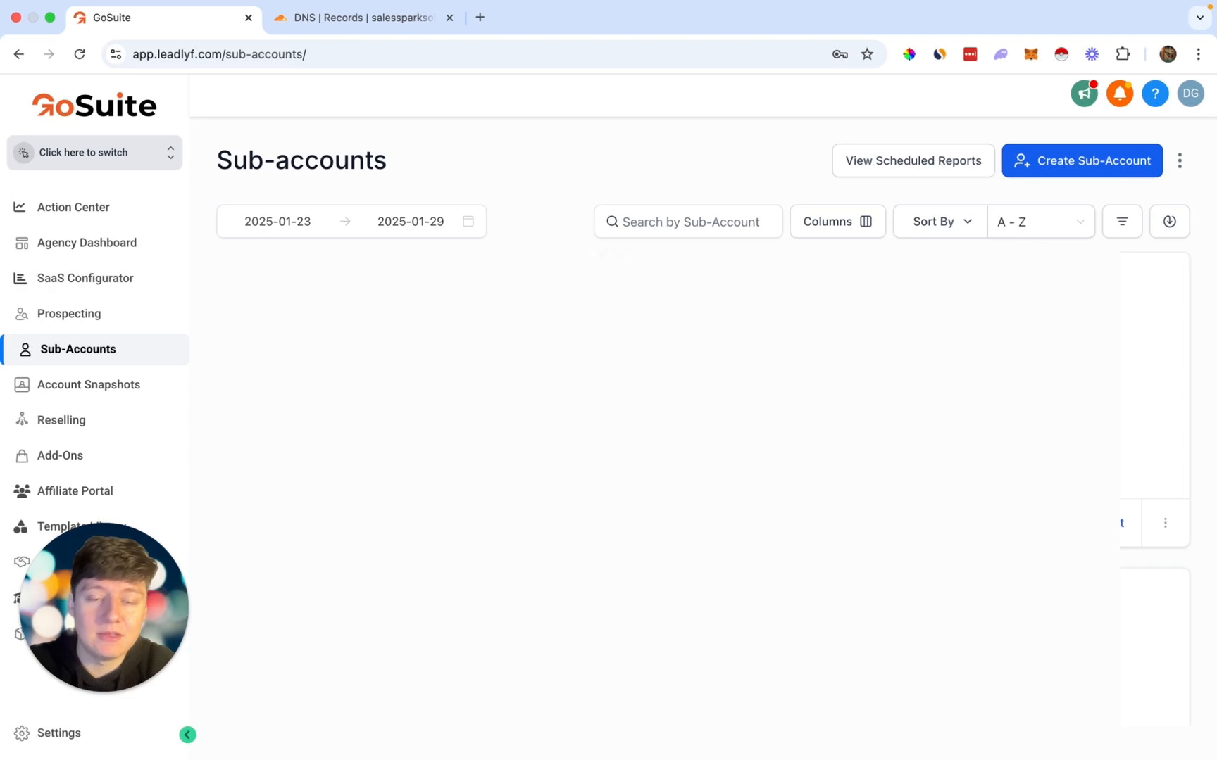
{"action": "left_click", "coordinate": [1106, 162]}
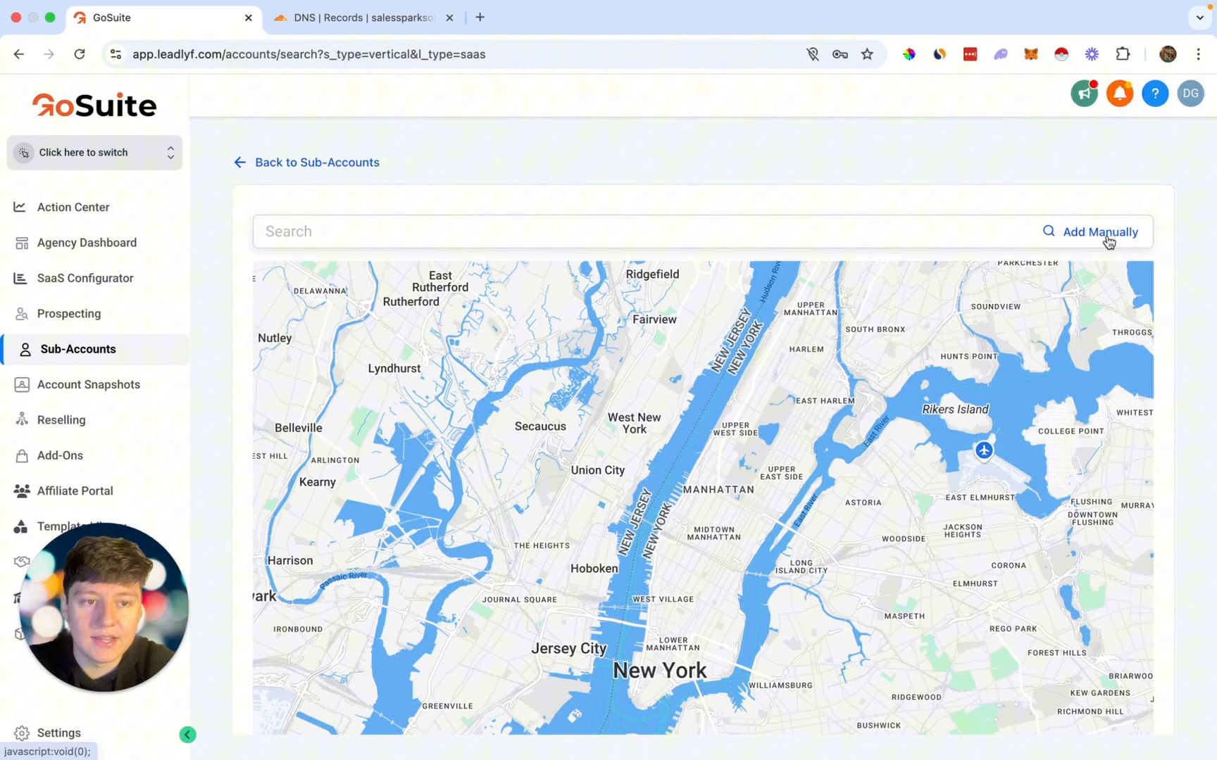
Step: Add the sub-account 'My business name' and switch into its empty dashboard
{"action": "left_click", "coordinate": [1100, 233]}
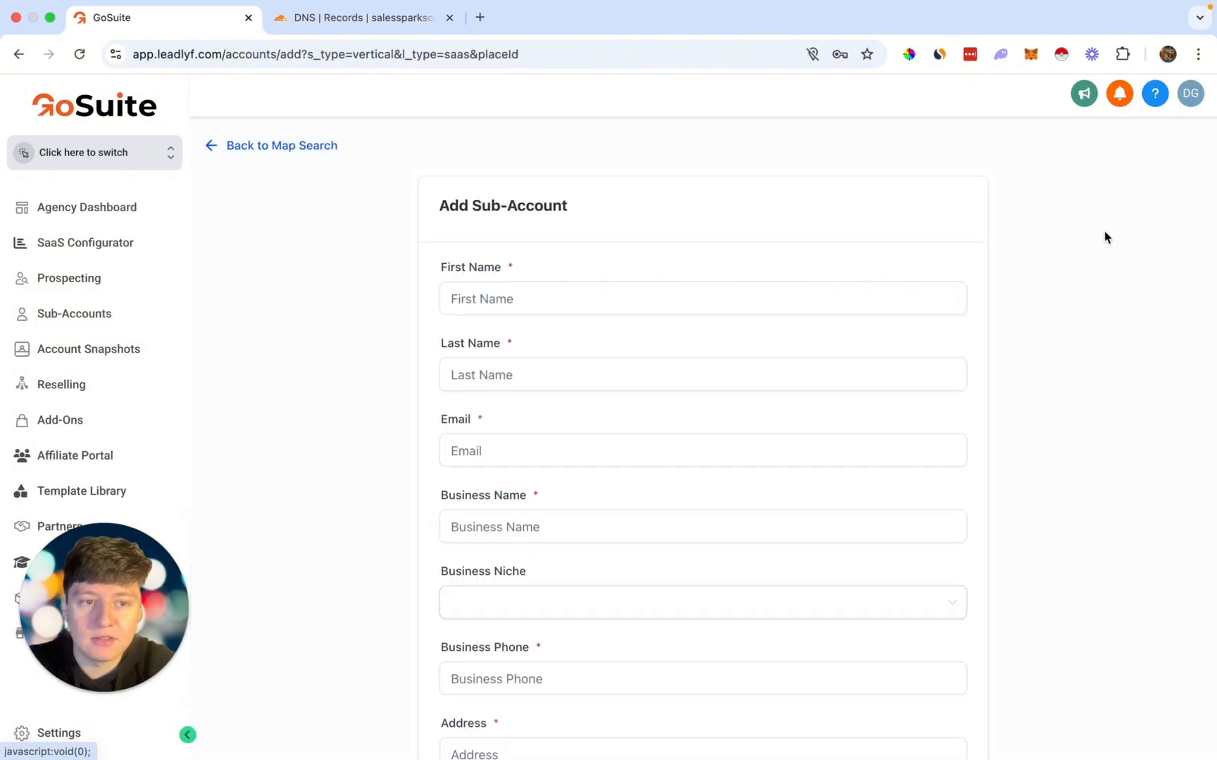
{"action": "scroll", "coordinate": [583, 338], "scroll_direction": "down", "scroll_amount": 2}
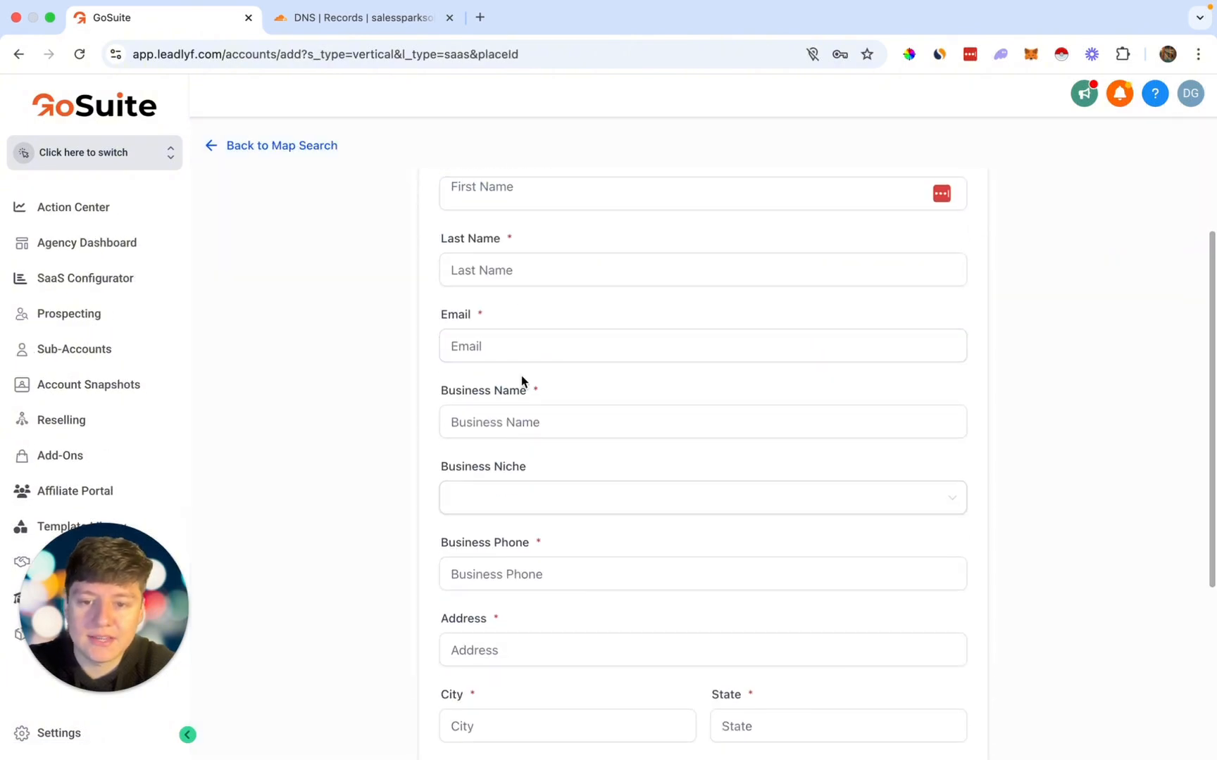
{"action": "scroll", "coordinate": [521, 375], "scroll_direction": "down", "scroll_amount": 5}
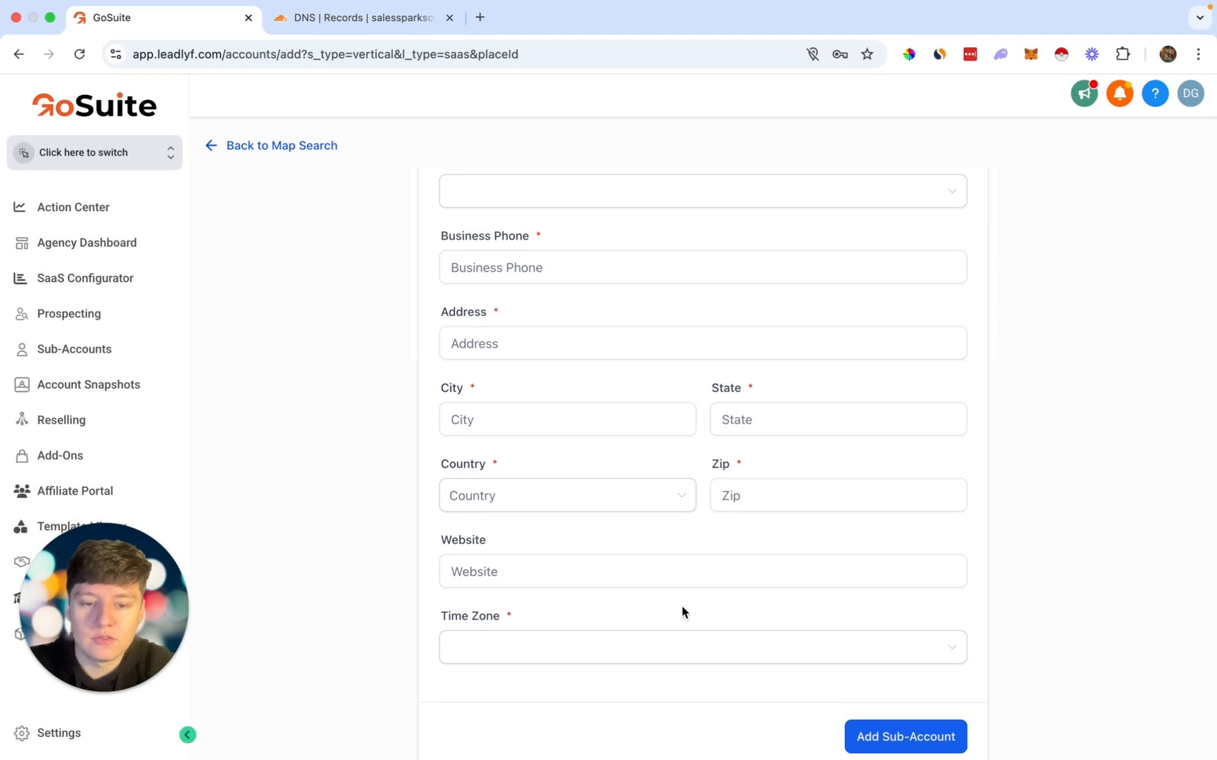
{"action": "left_click", "coordinate": [894, 733]}
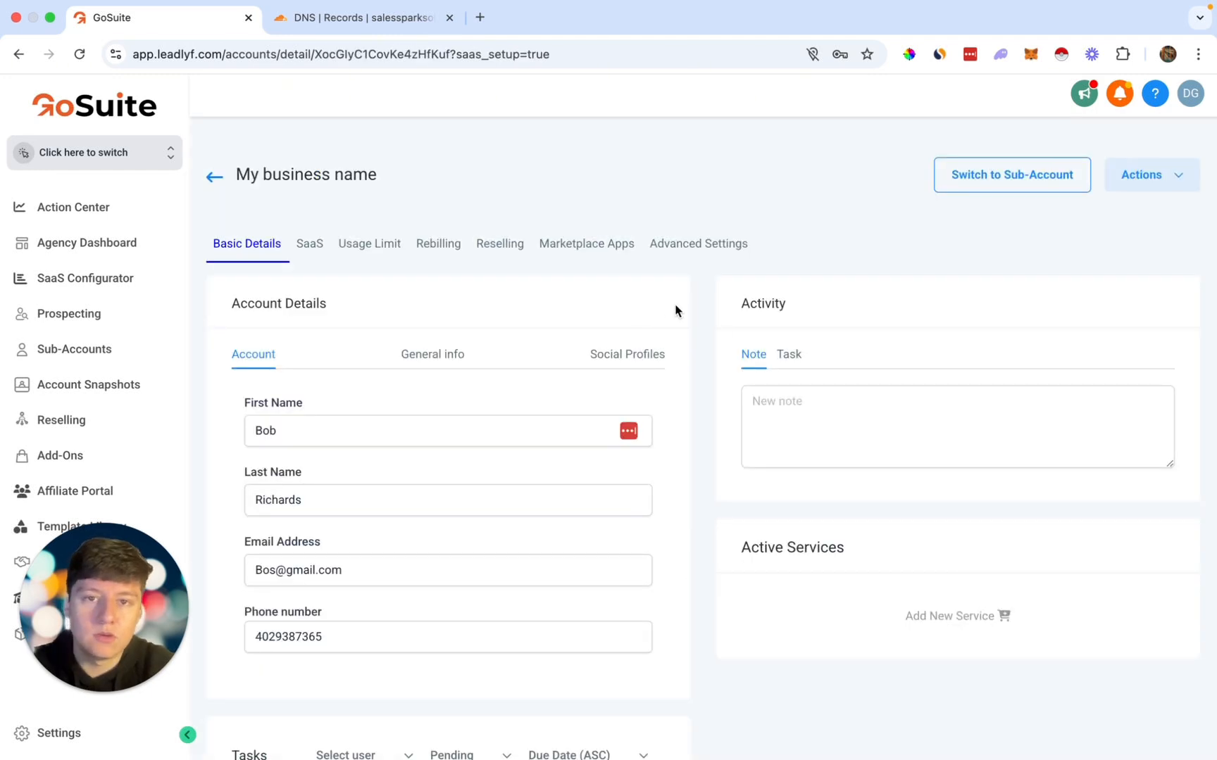
{"action": "left_click", "coordinate": [990, 183]}
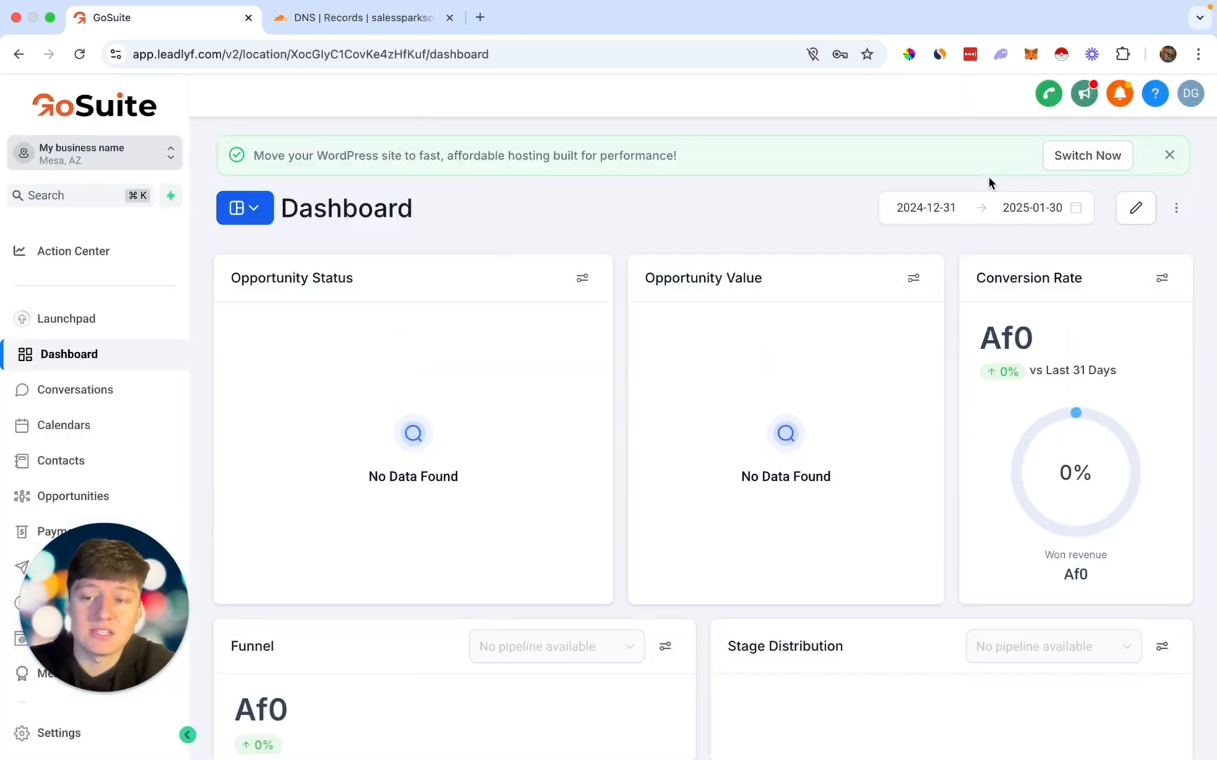
Step: Open the sub-account's Settings > Email Services and check the sub-account switcher list
{"action": "scroll", "coordinate": [150, 412], "scroll_direction": "down", "scroll_amount": 2}
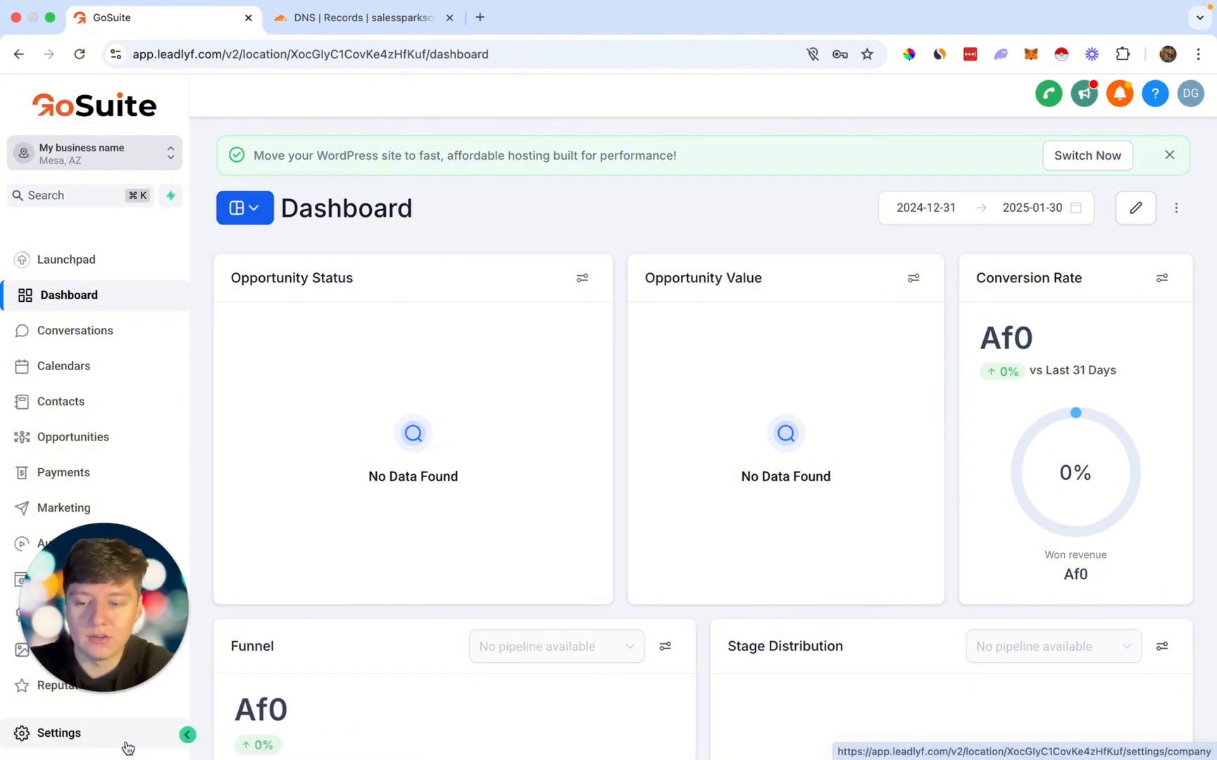
{"action": "left_click", "coordinate": [81, 736]}
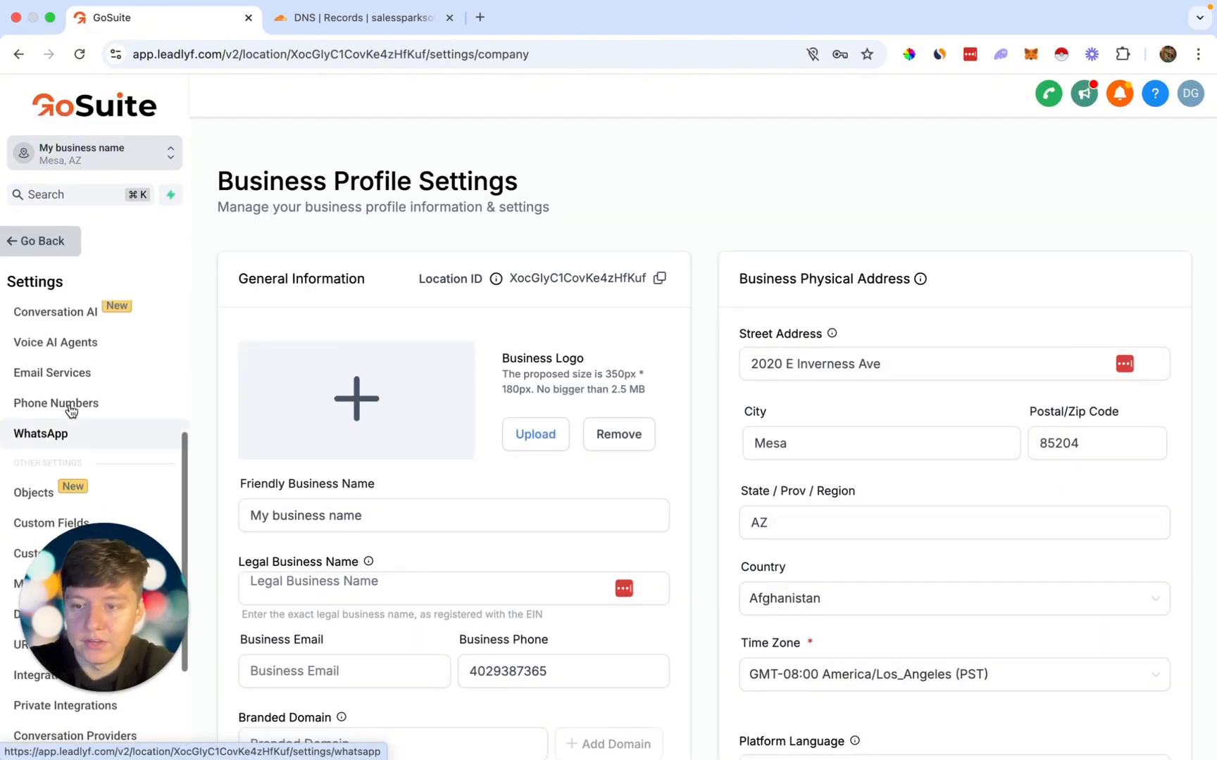
{"action": "left_click", "coordinate": [71, 380]}
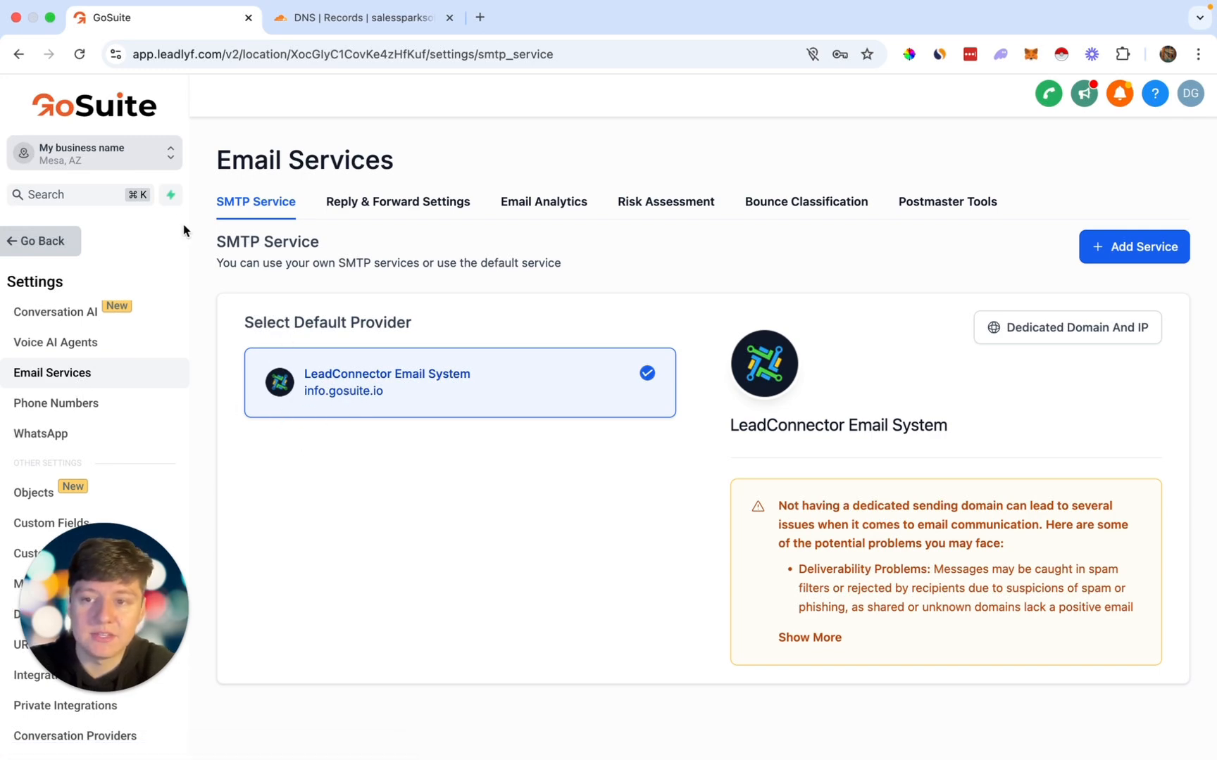
{"action": "left_click", "coordinate": [130, 157]}
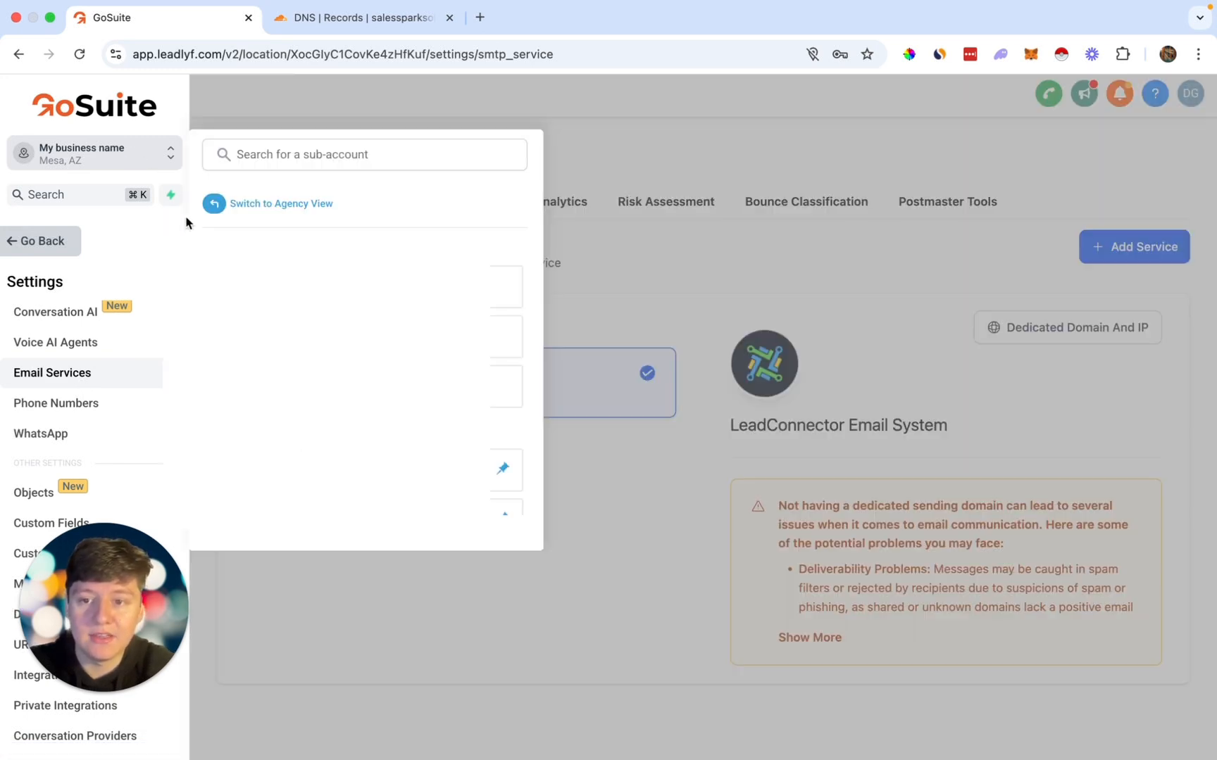
{"action": "left_click", "coordinate": [294, 209]}
{"action": "left_click", "coordinate": [155, 150]}
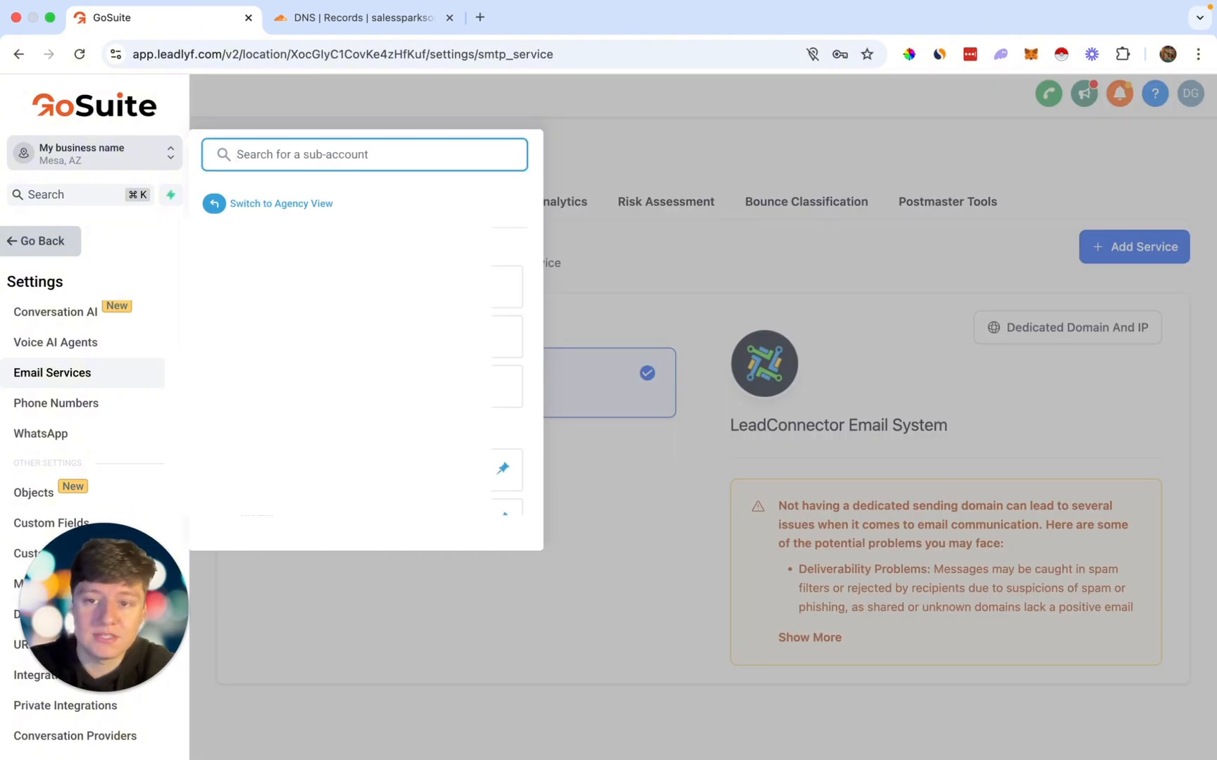
{"action": "scroll", "coordinate": [496, 443], "scroll_direction": "down", "scroll_amount": 5}
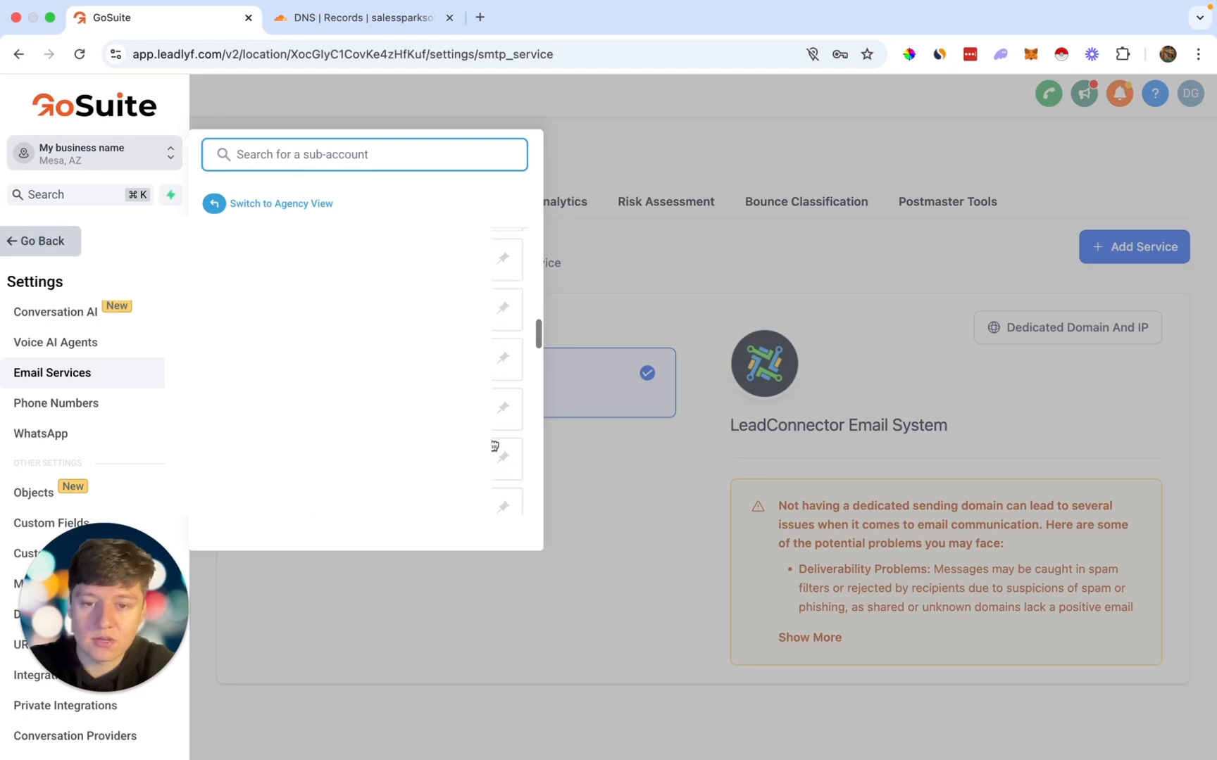
{"action": "left_click", "coordinate": [657, 497]}
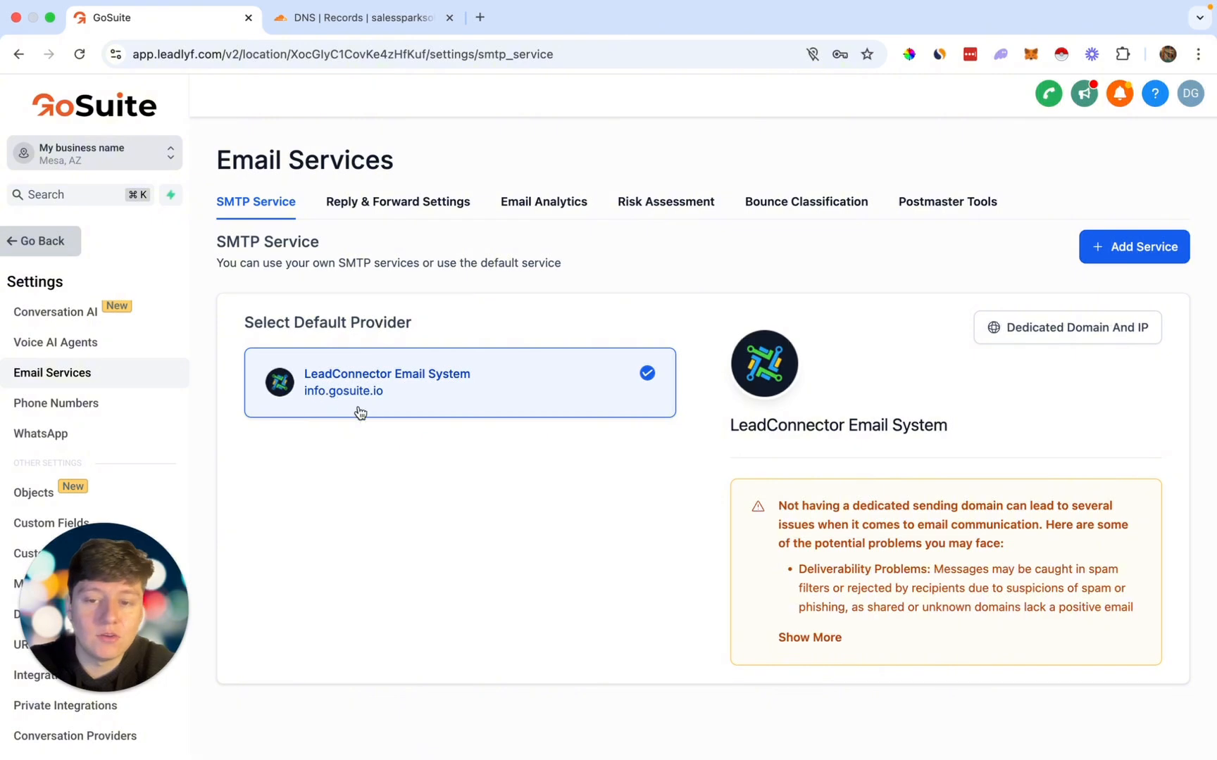
Step: Return to Settings > Email Services showing LeadConnector Email System as the default provider
{"action": "left_click", "coordinate": [46, 241]}
{"action": "left_click", "coordinate": [66, 396]}
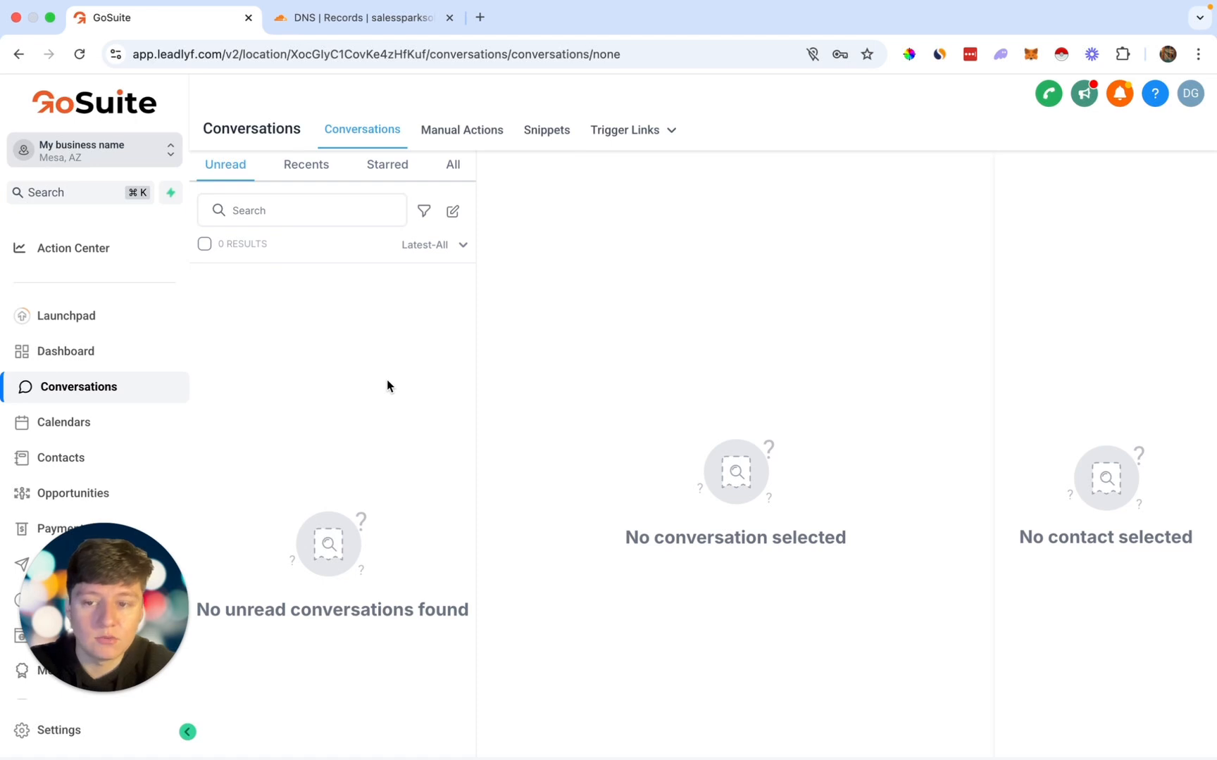
{"action": "left_click", "coordinate": [85, 745]}
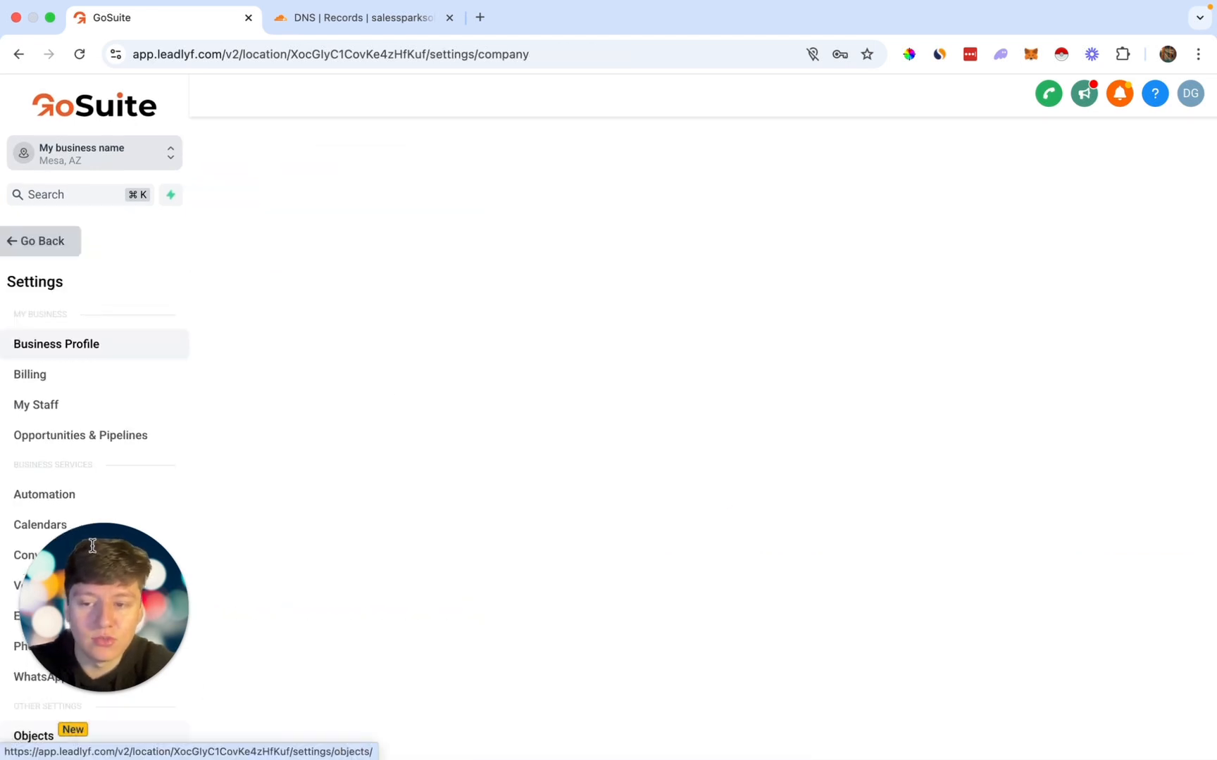
{"action": "scroll", "coordinate": [116, 431], "scroll_direction": "down", "scroll_amount": 3}
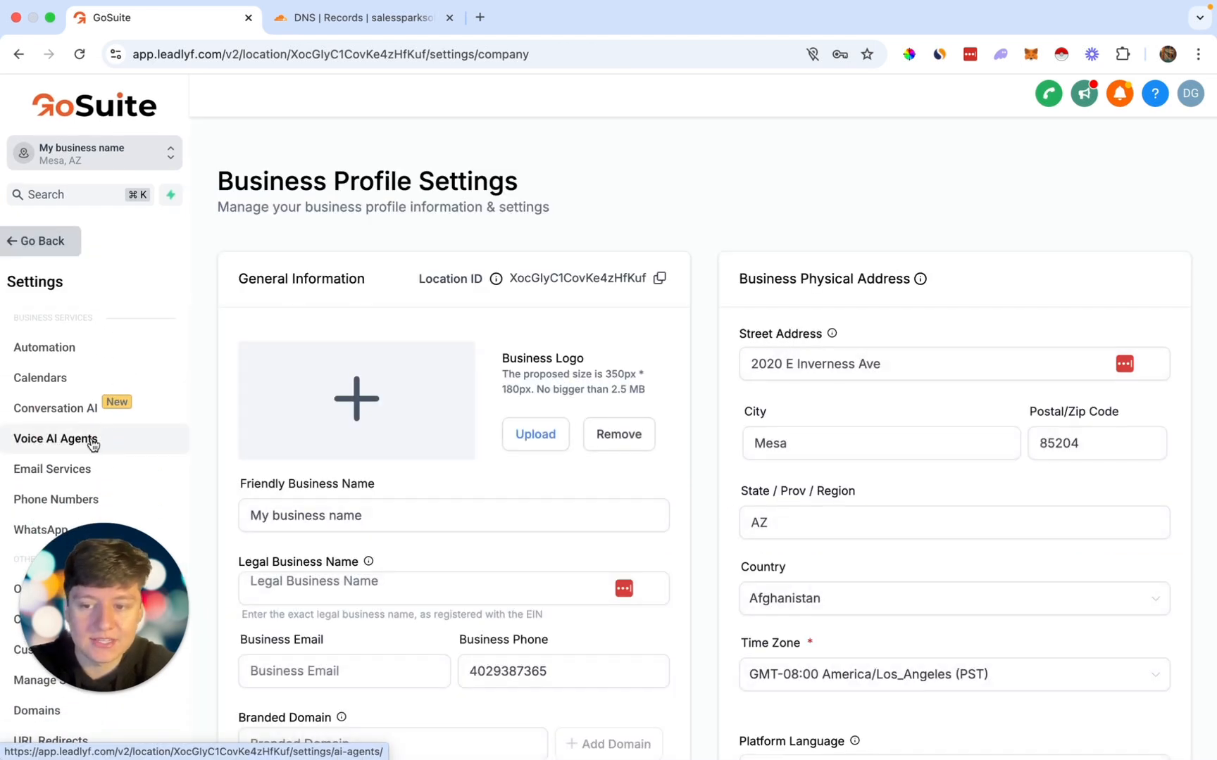
{"action": "left_click", "coordinate": [59, 473]}
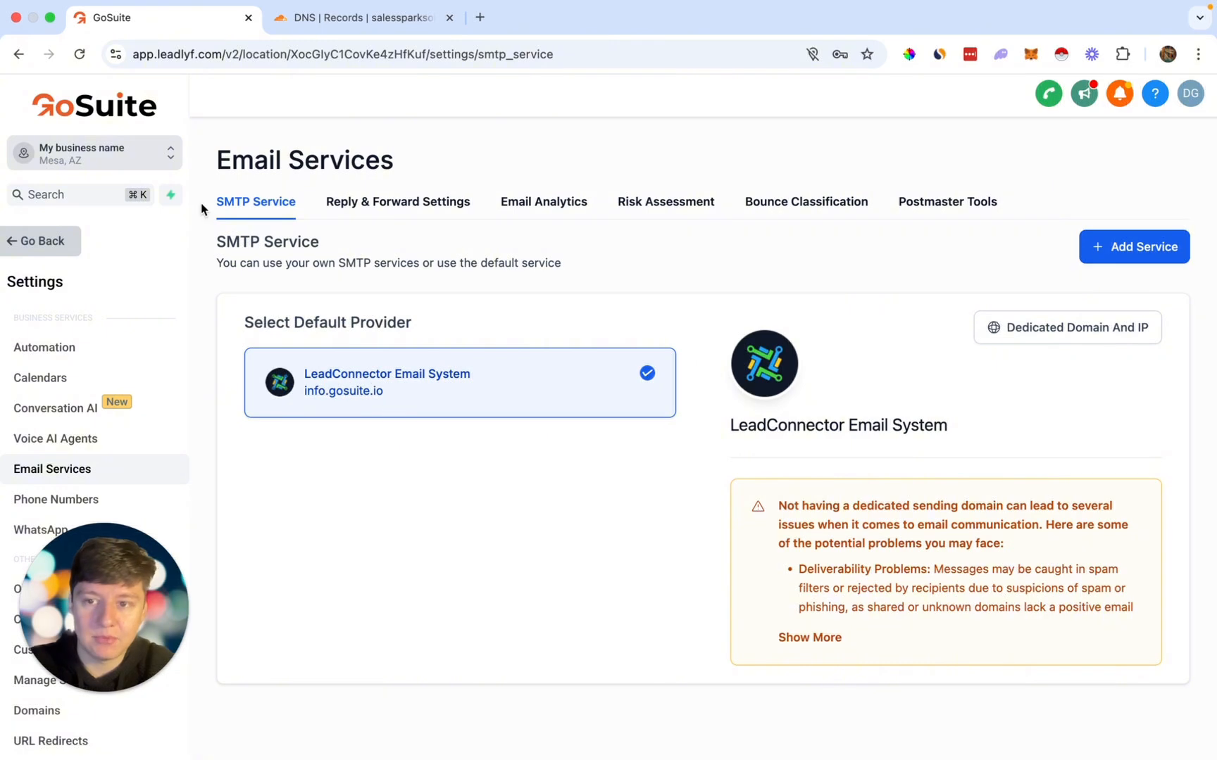
{"action": "left_click", "coordinate": [137, 154]}
{"action": "scroll", "coordinate": [365, 374], "scroll_direction": "down", "scroll_amount": 5}
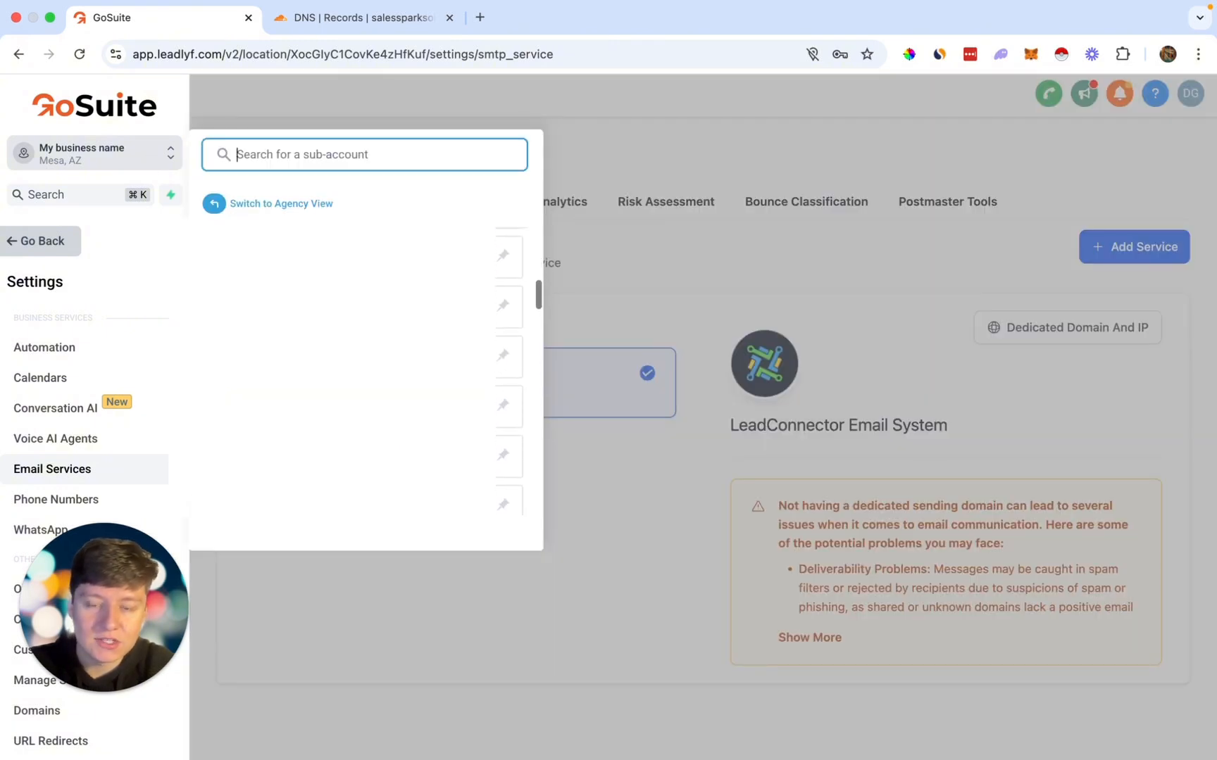
{"action": "scroll", "coordinate": [364, 374], "scroll_direction": "down", "scroll_amount": 2}
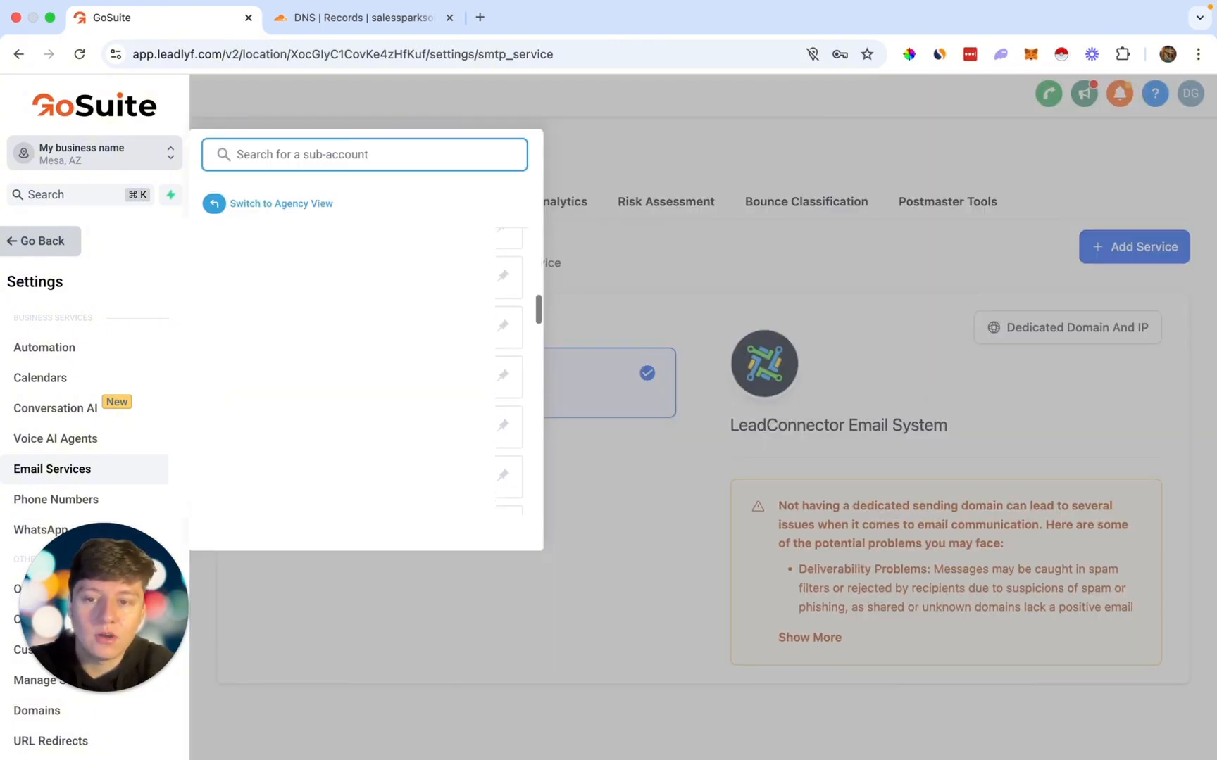
{"action": "left_click", "coordinate": [635, 540]}
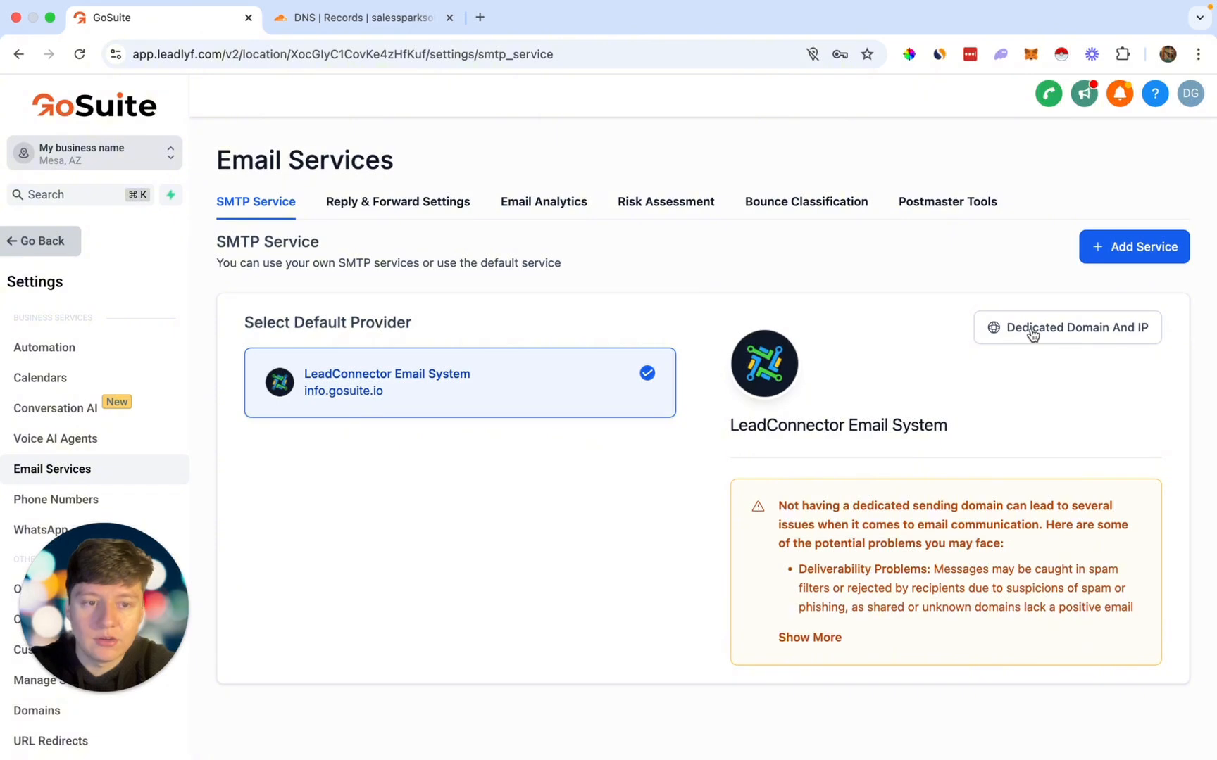
{"action": "left_click", "coordinate": [1059, 329]}
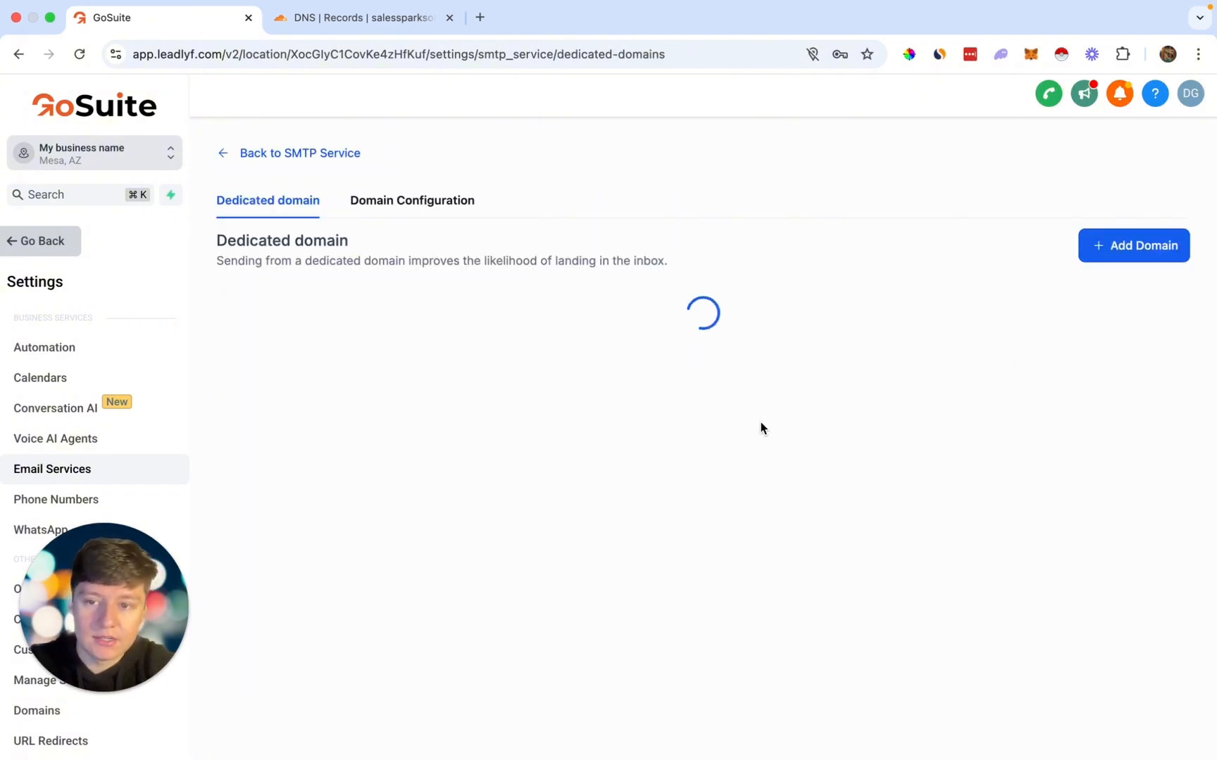
{"action": "left_click", "coordinate": [703, 507]}
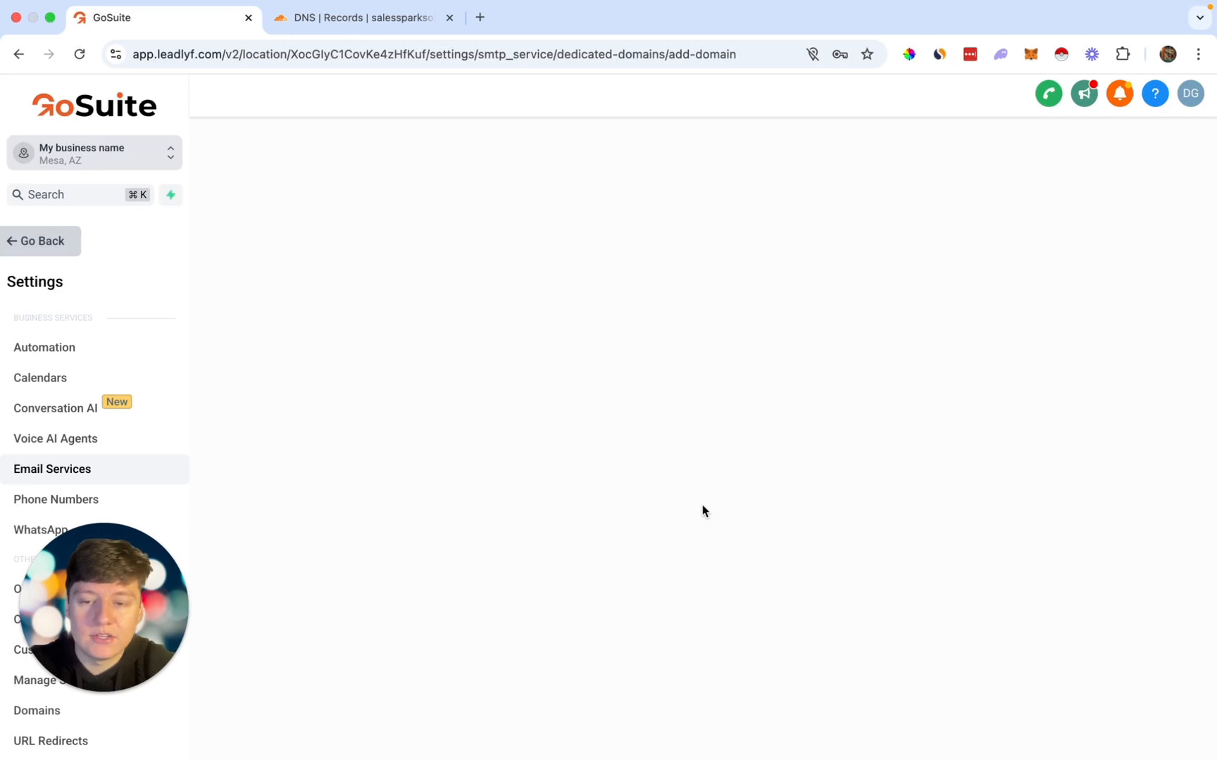
{"action": "left_click", "coordinate": [328, 332]}
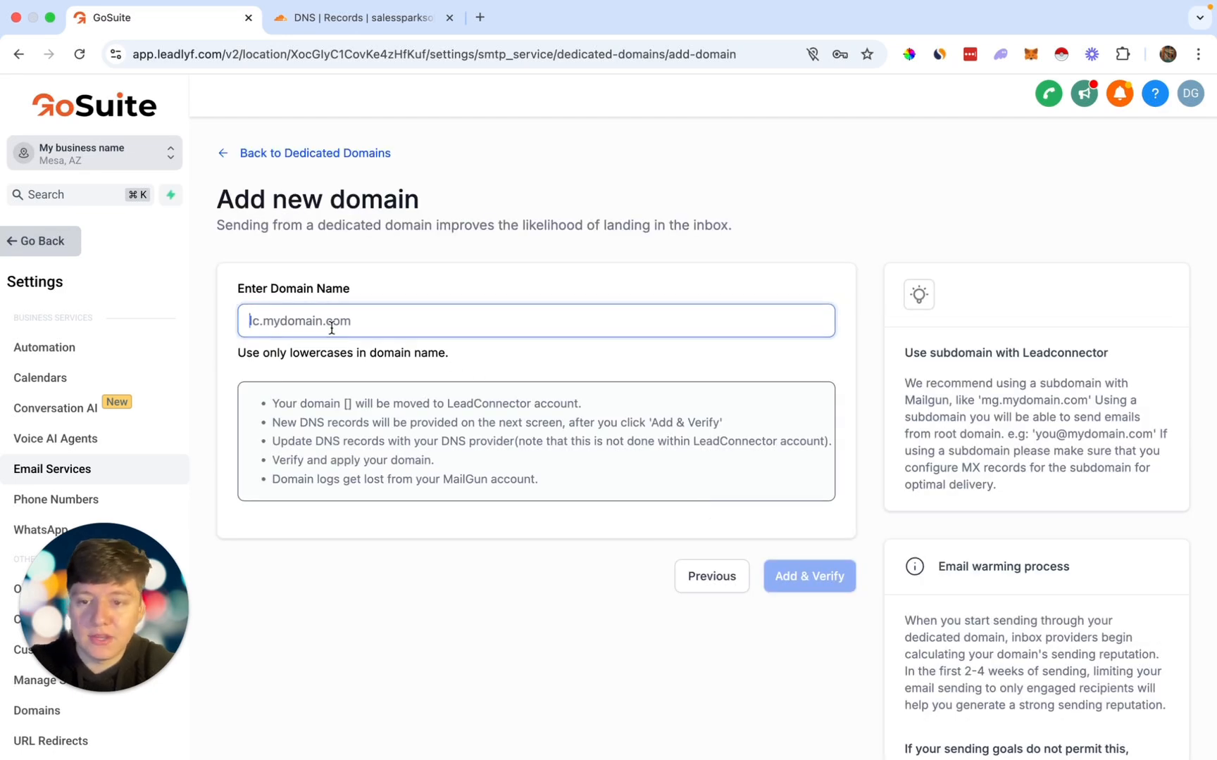
{"action": "type", "text": "abcpestcontrol.com"}
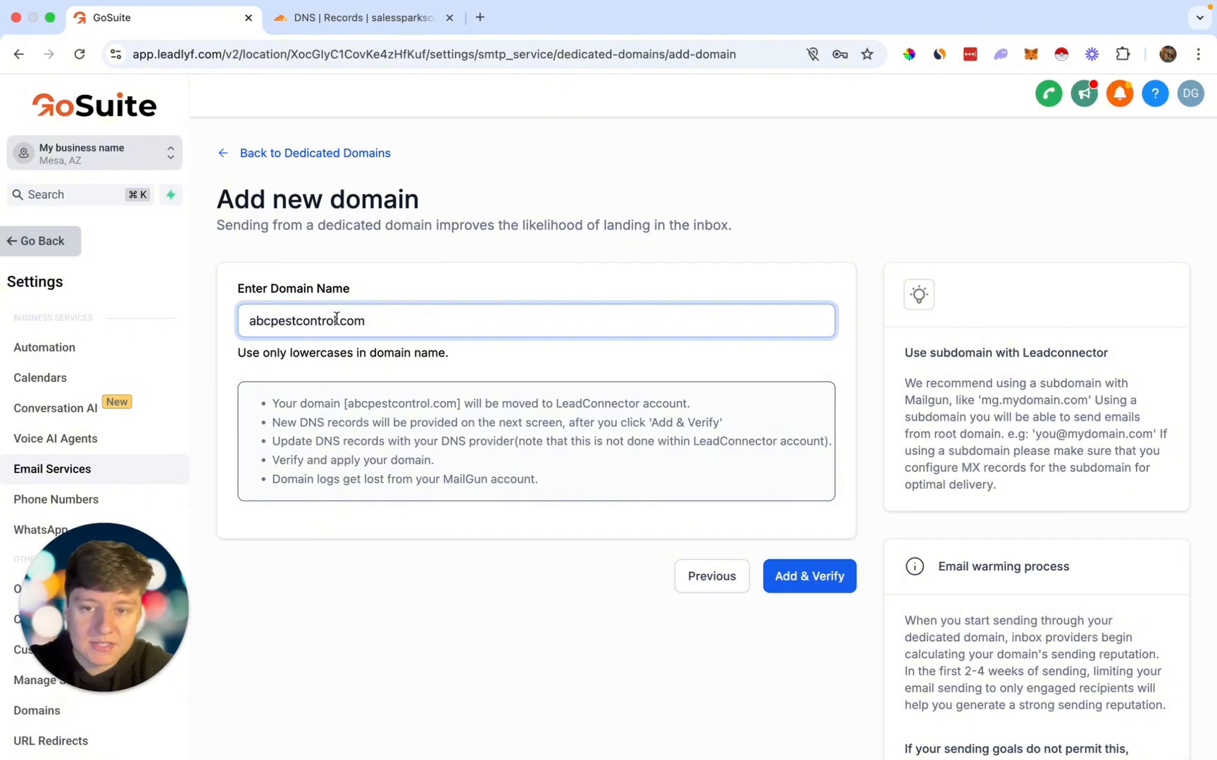
{"action": "left_click", "coordinate": [252, 325]}
{"action": "type", "text": "info."}
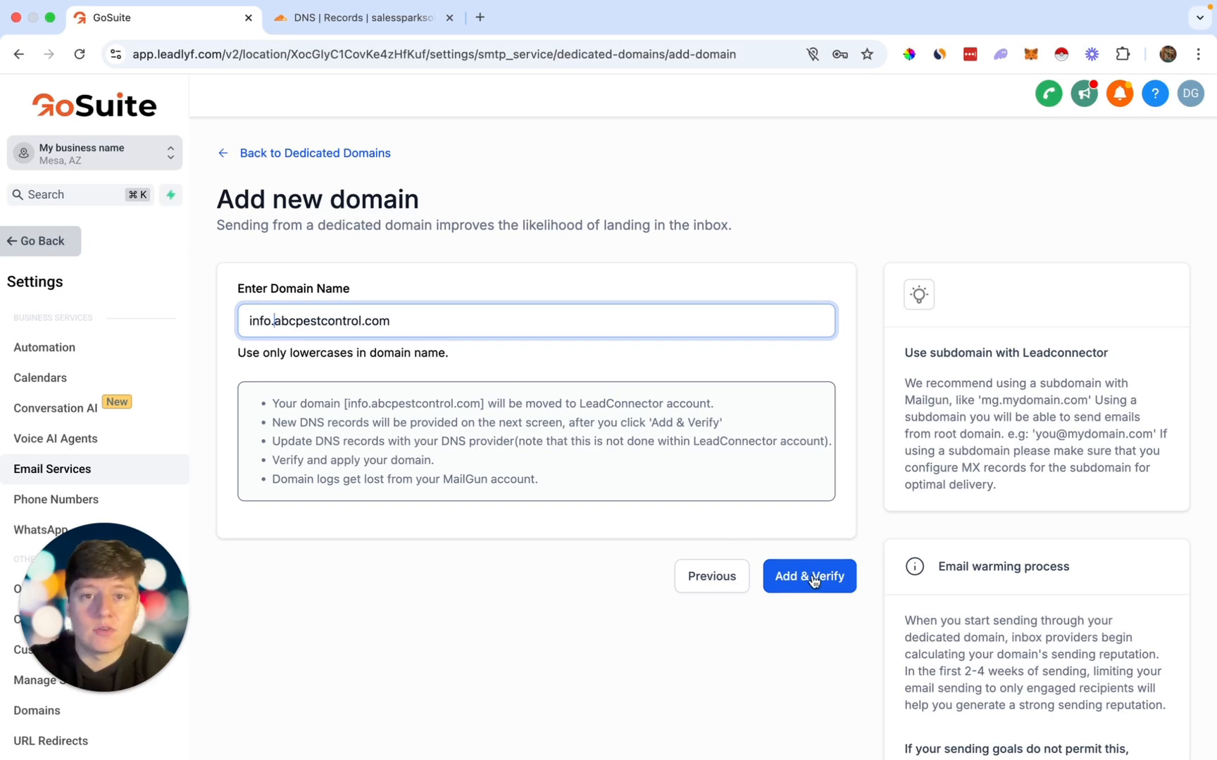
{"action": "left_click", "coordinate": [294, 153]}
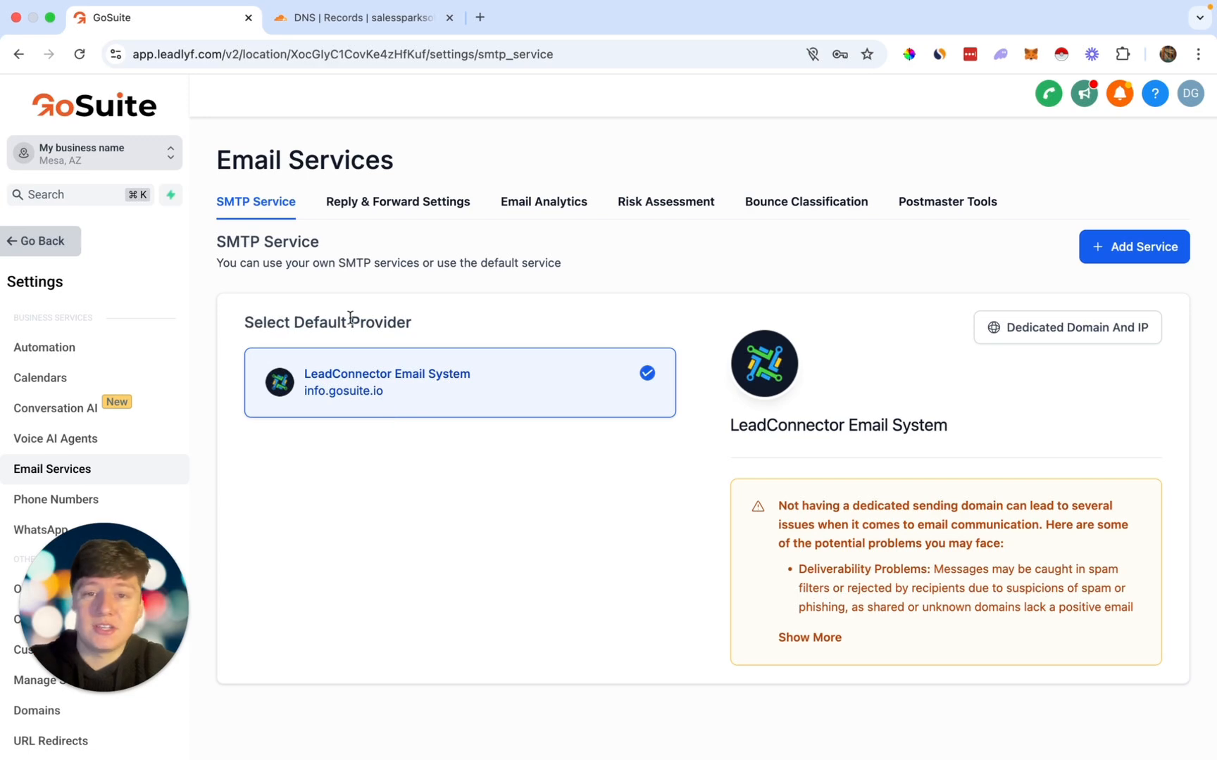
{"action": "left_click", "coordinate": [169, 152]}
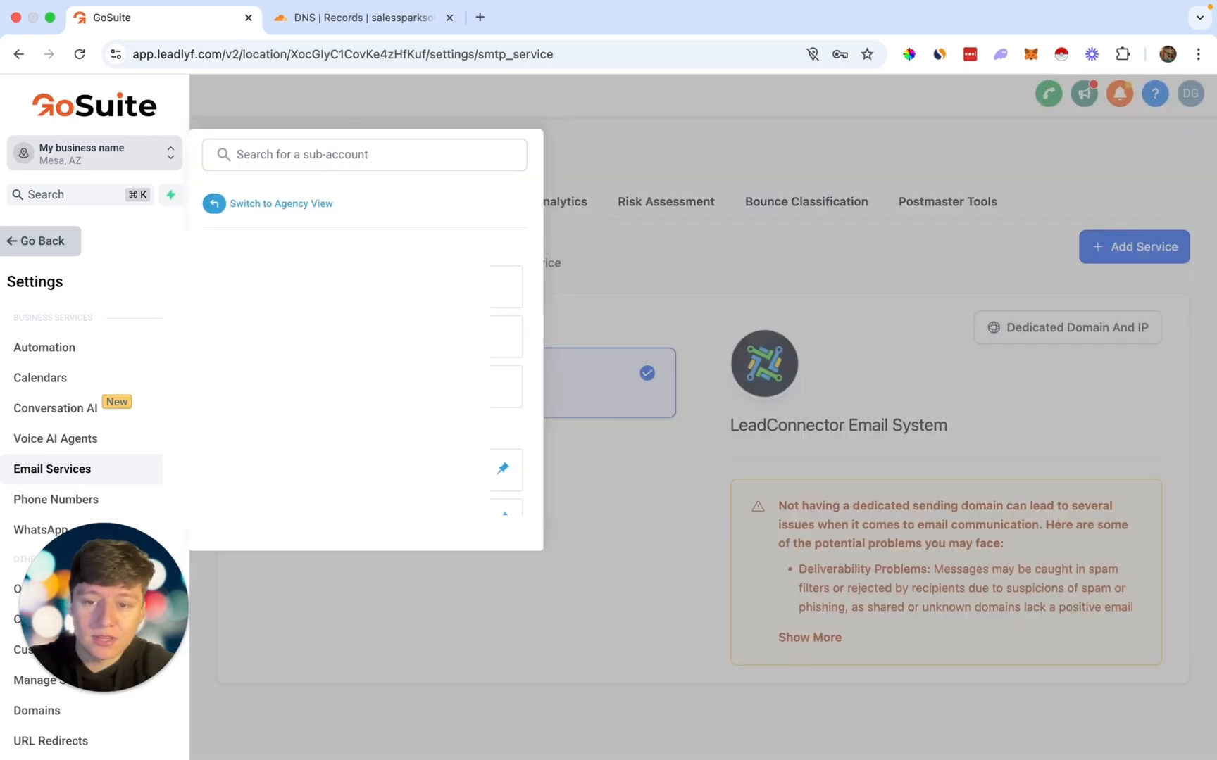
{"action": "left_click", "coordinate": [585, 483]}
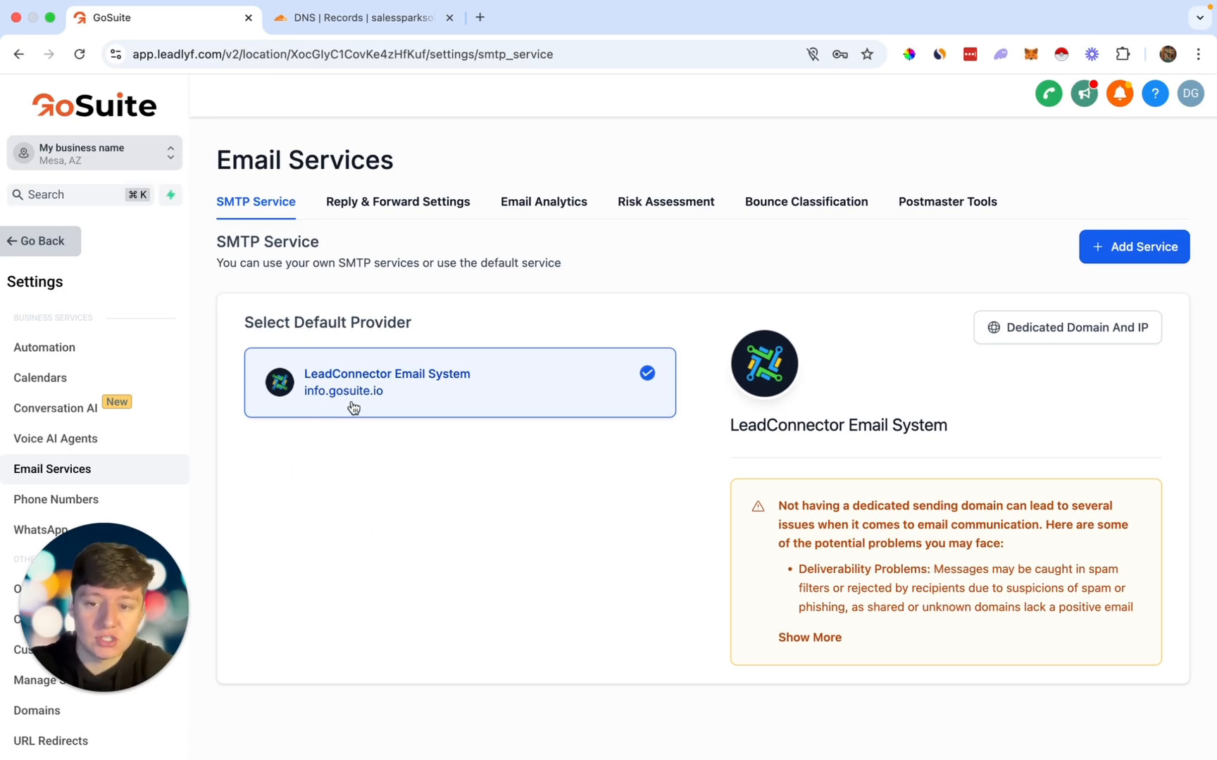
{"action": "left_click", "coordinate": [43, 250]}
Step: Create a new blank workflow from scratch under Automation > Workflows
{"action": "scroll", "coordinate": [70, 320], "scroll_direction": "down", "scroll_amount": 1}
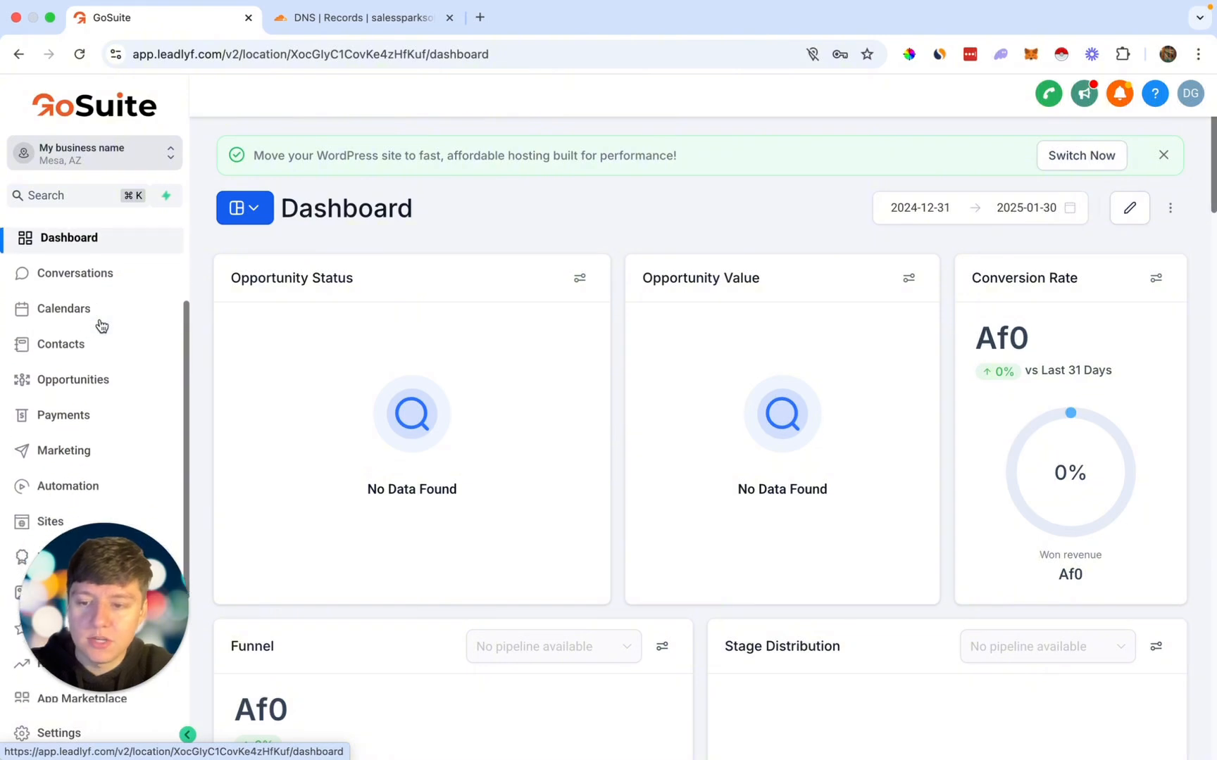
{"action": "scroll", "coordinate": [101, 324], "scroll_direction": "down", "scroll_amount": 1}
{"action": "left_click", "coordinate": [78, 439]}
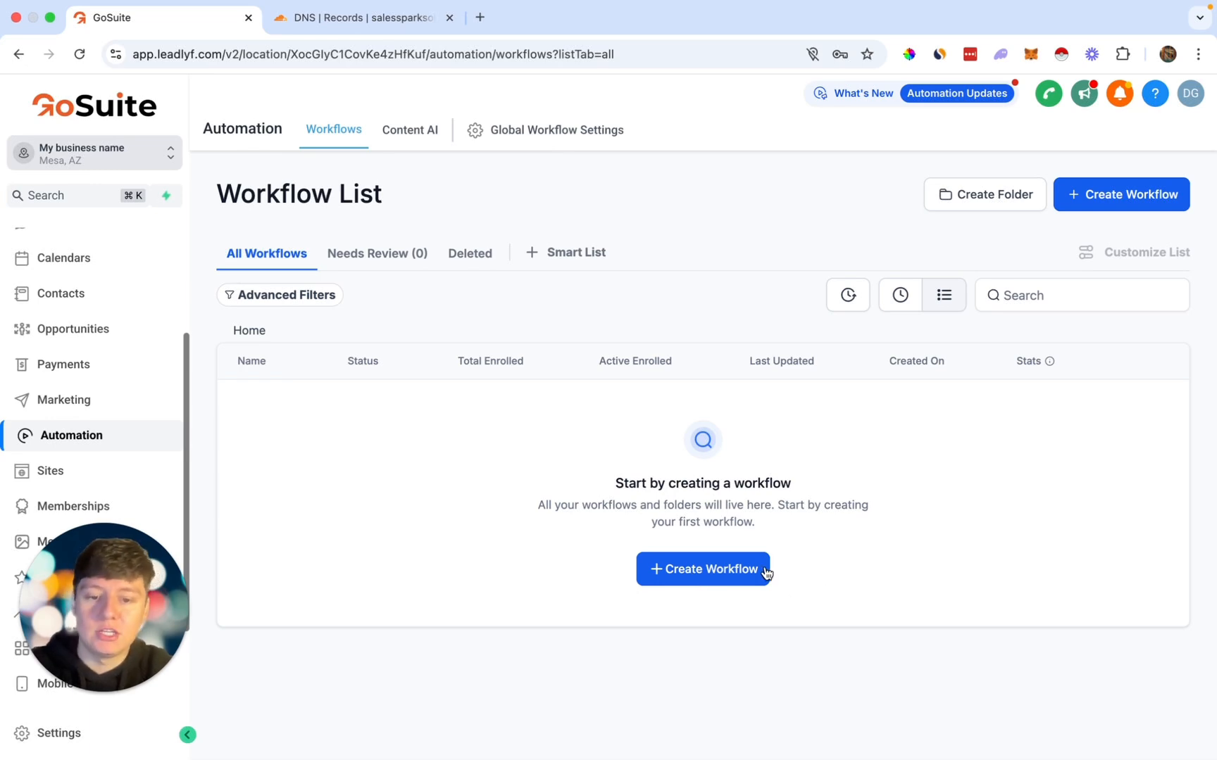
{"action": "left_click", "coordinate": [680, 570]}
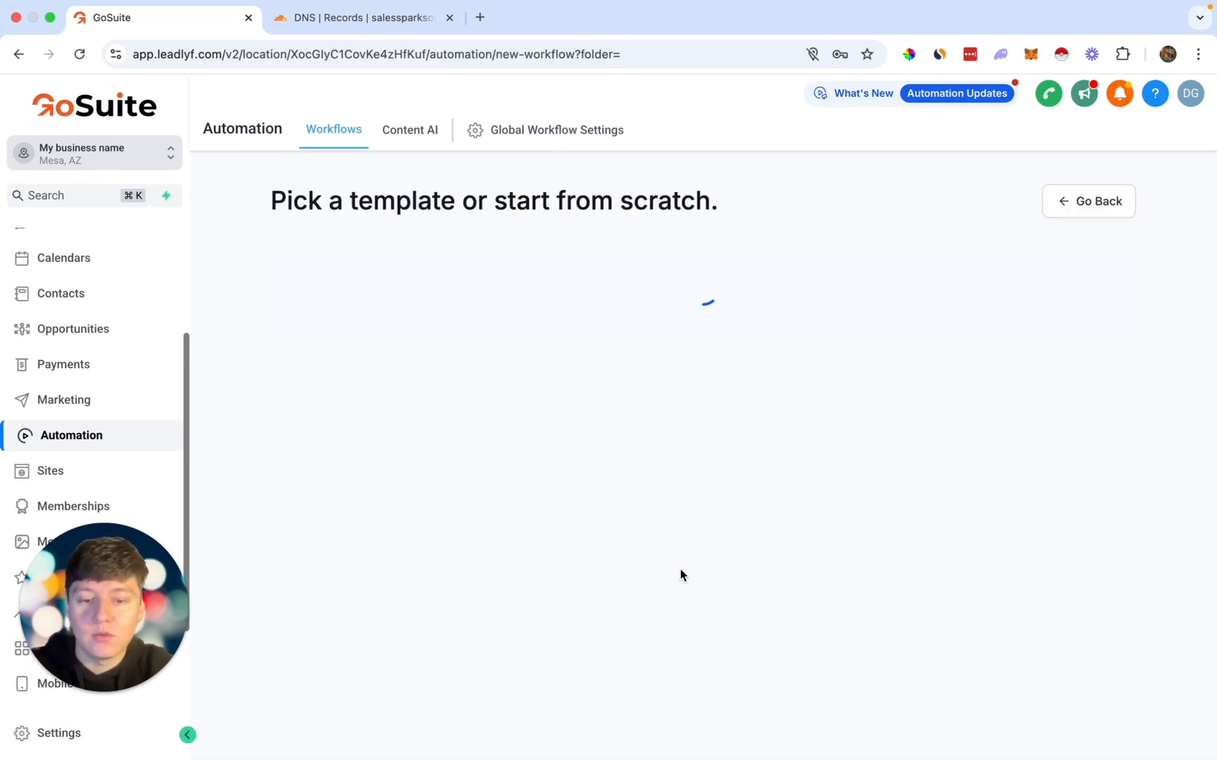
{"action": "scroll", "coordinate": [681, 570], "scroll_direction": "down", "scroll_amount": 7}
{"action": "scroll", "coordinate": [681, 569], "scroll_direction": "up", "scroll_amount": 4}
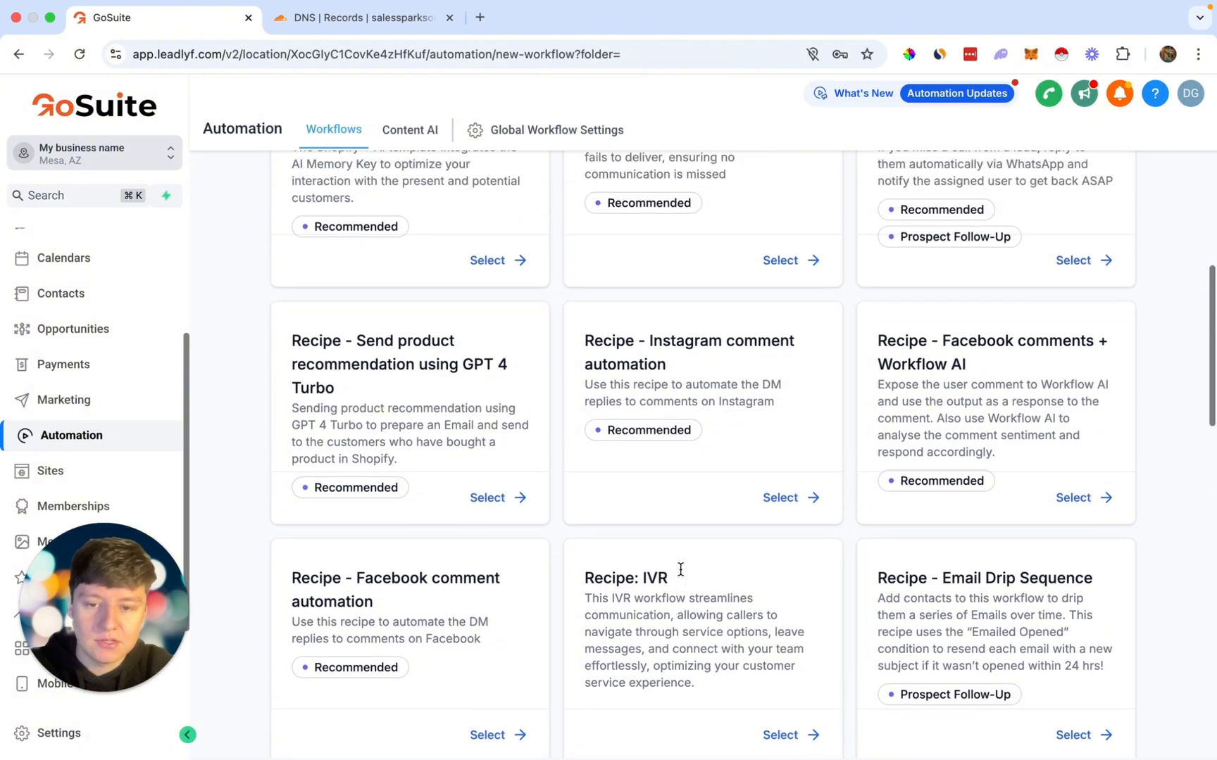
{"action": "scroll", "coordinate": [681, 569], "scroll_direction": "up", "scroll_amount": 3}
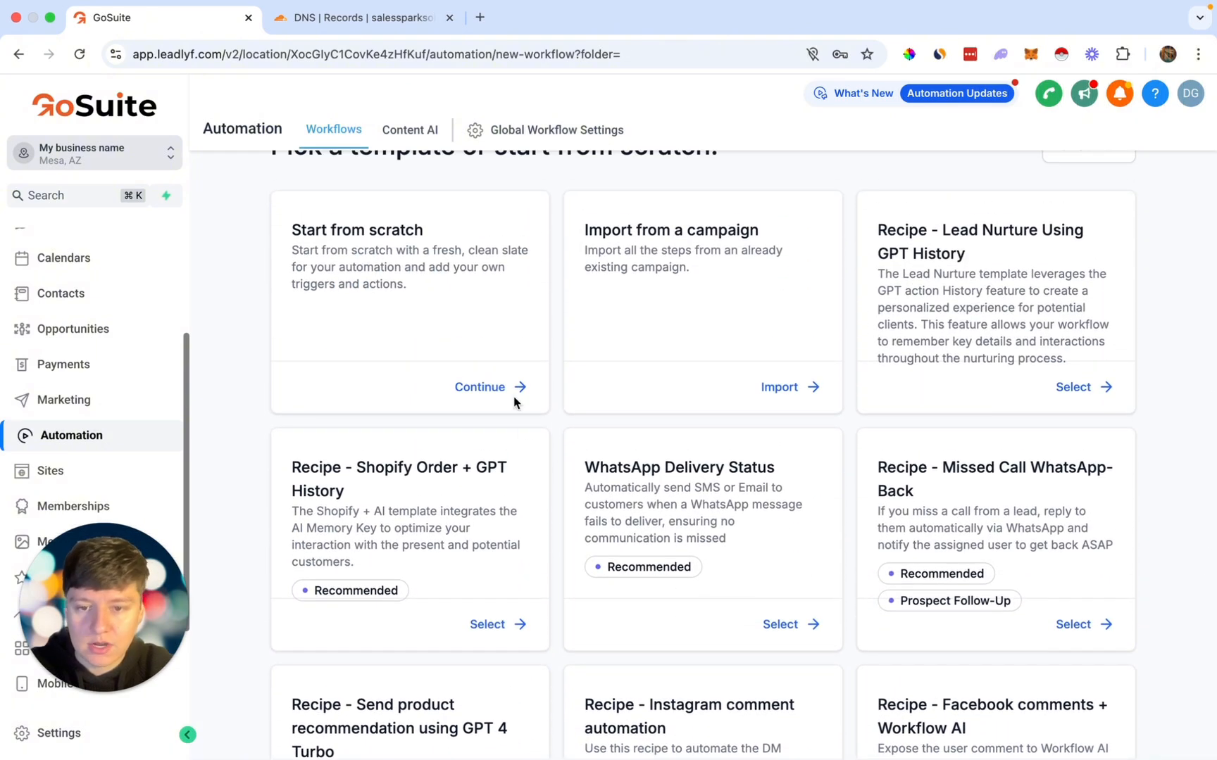
{"action": "left_click", "coordinate": [514, 388]}
Step: Rename the workflow title to 'Website Form Submitted'
{"action": "left_click", "coordinate": [590, 98]}
{"action": "triple_click", "coordinate": [589, 97]}
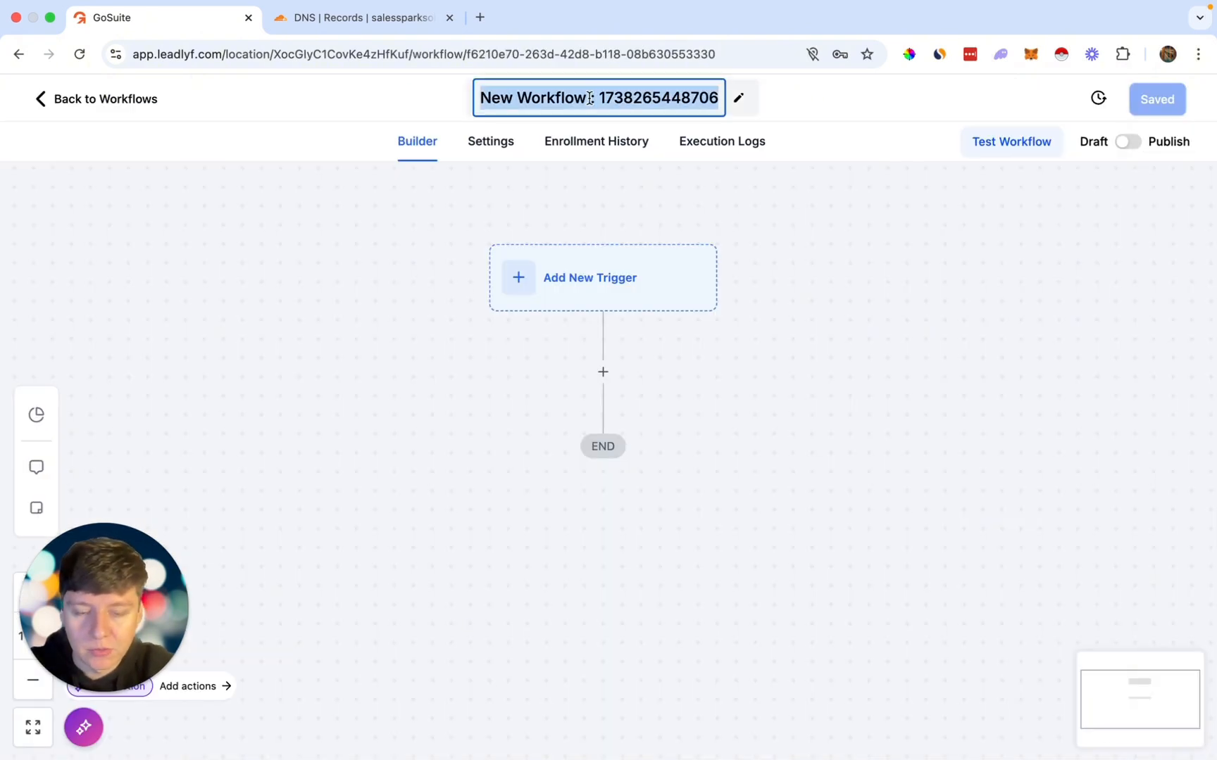
{"action": "key", "text": "BackSpace"}
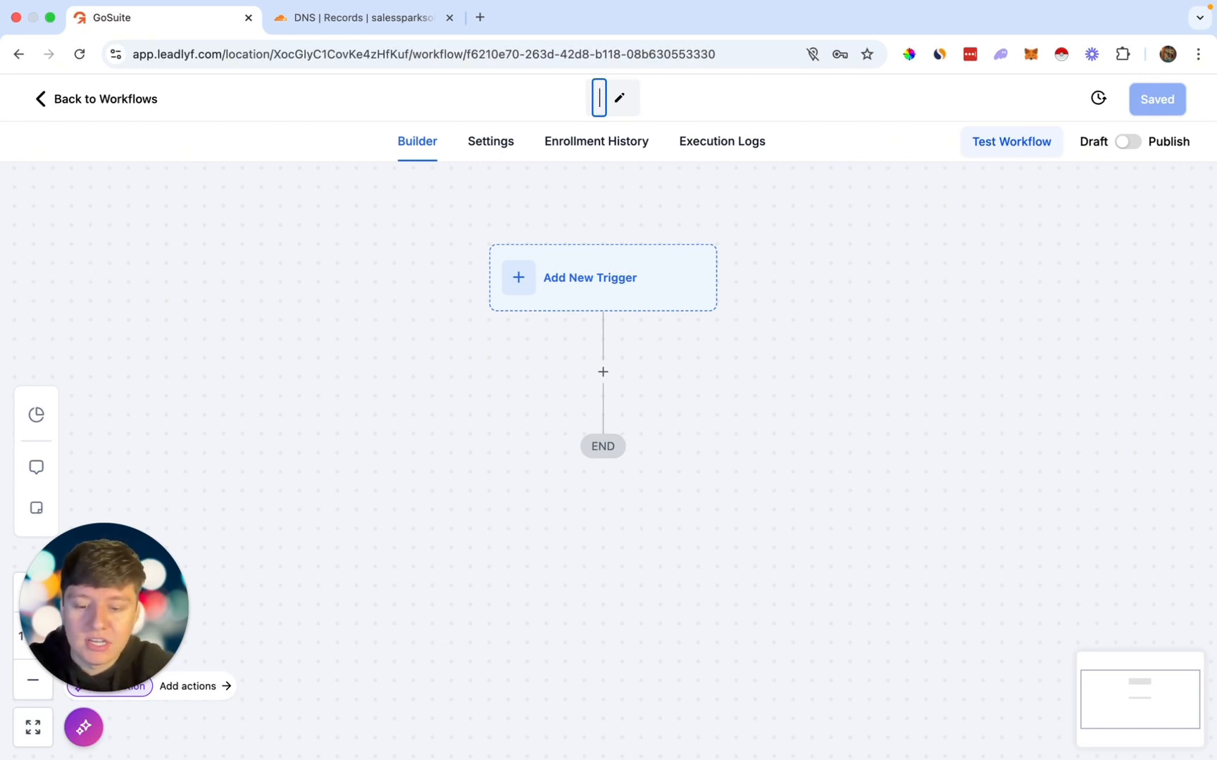
{"action": "type", "text": "Website Form Sub"}
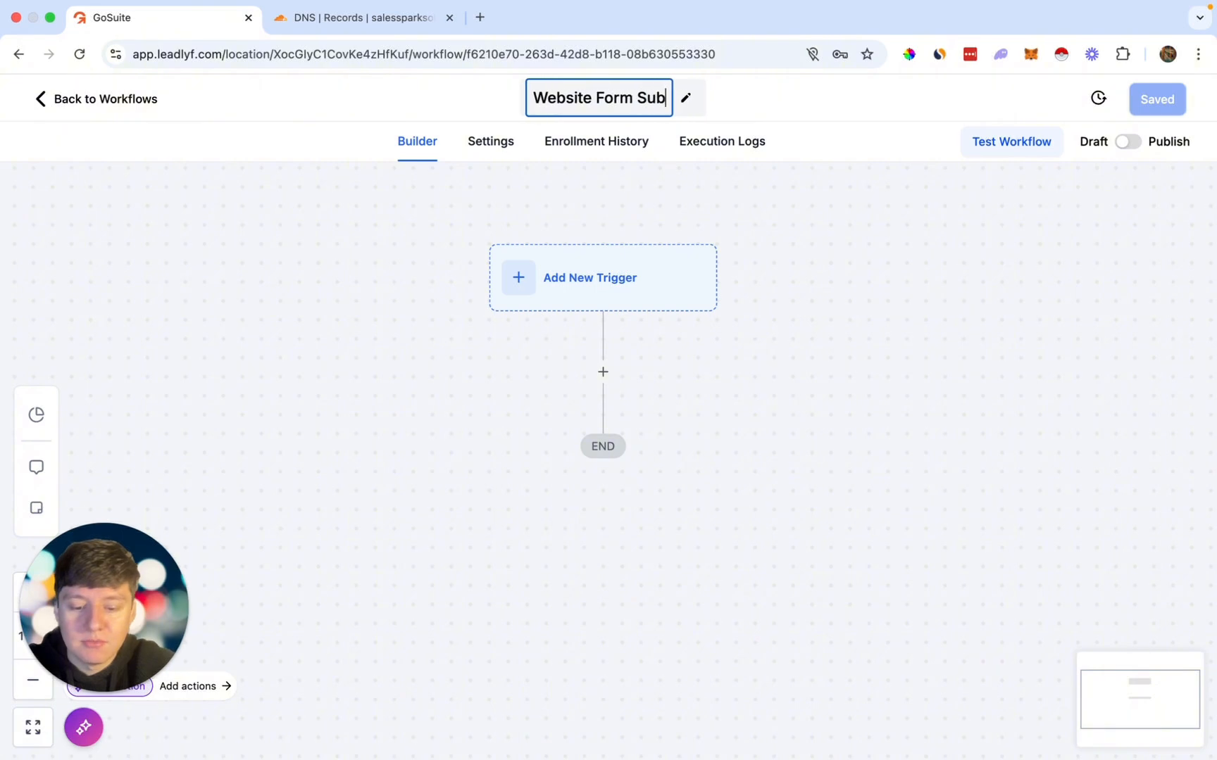
{"action": "type", "text": "mitted"}
{"action": "key", "text": "Return"}
{"action": "scroll", "coordinate": [766, 383], "scroll_direction": "down", "scroll_amount": 1}
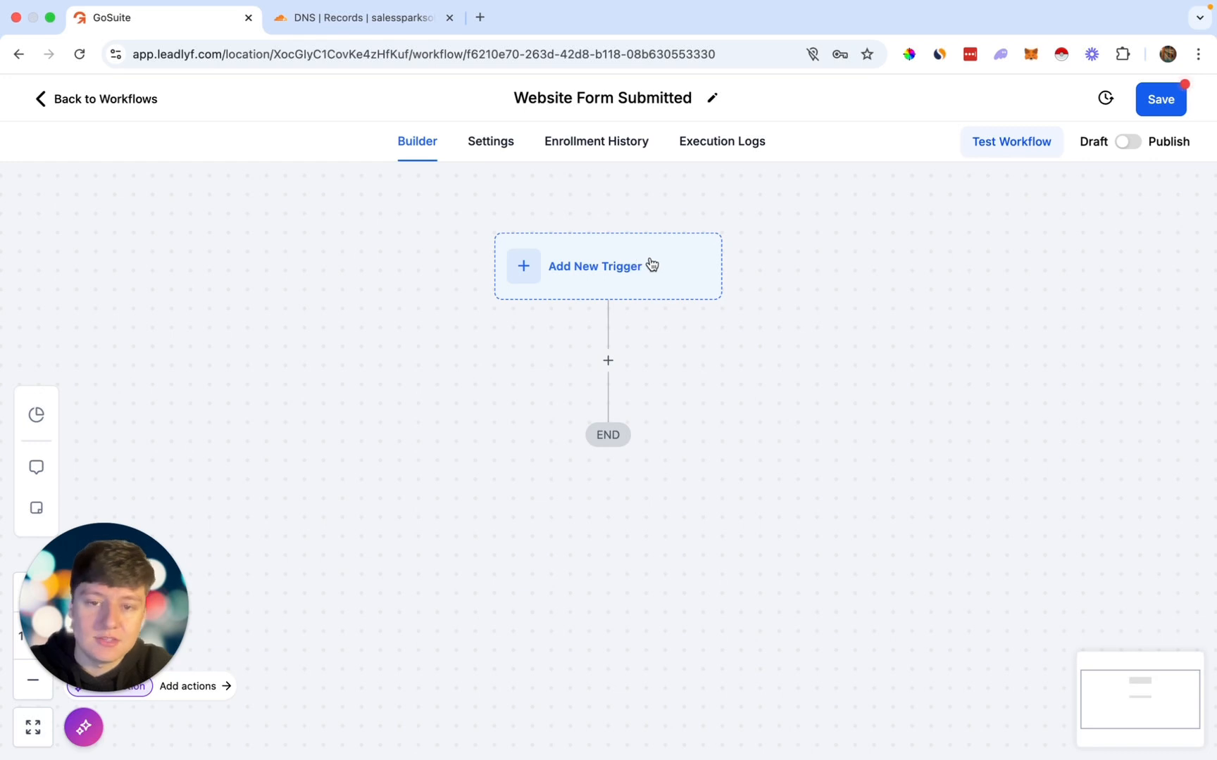
Step: Add a Form Submitted trigger filtered to 'Form is' Website Form and save it
{"action": "left_click", "coordinate": [647, 268]}
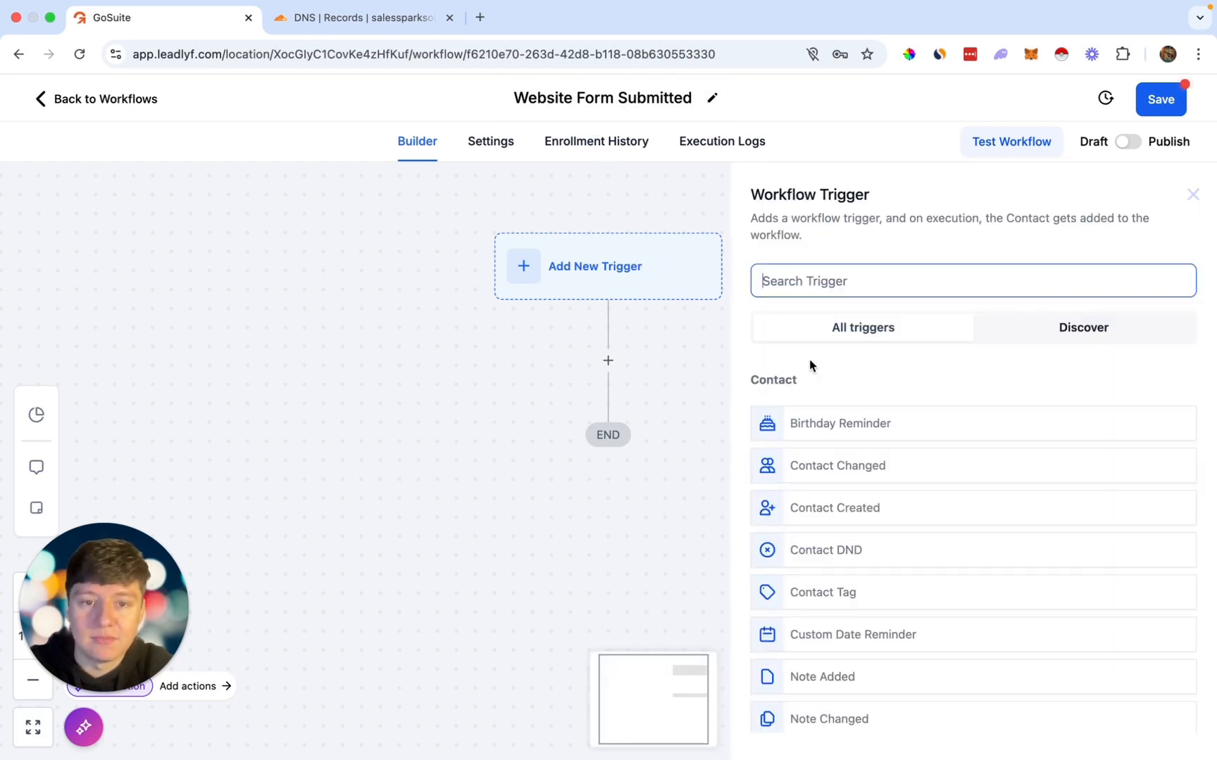
{"action": "type", "text": "form"}
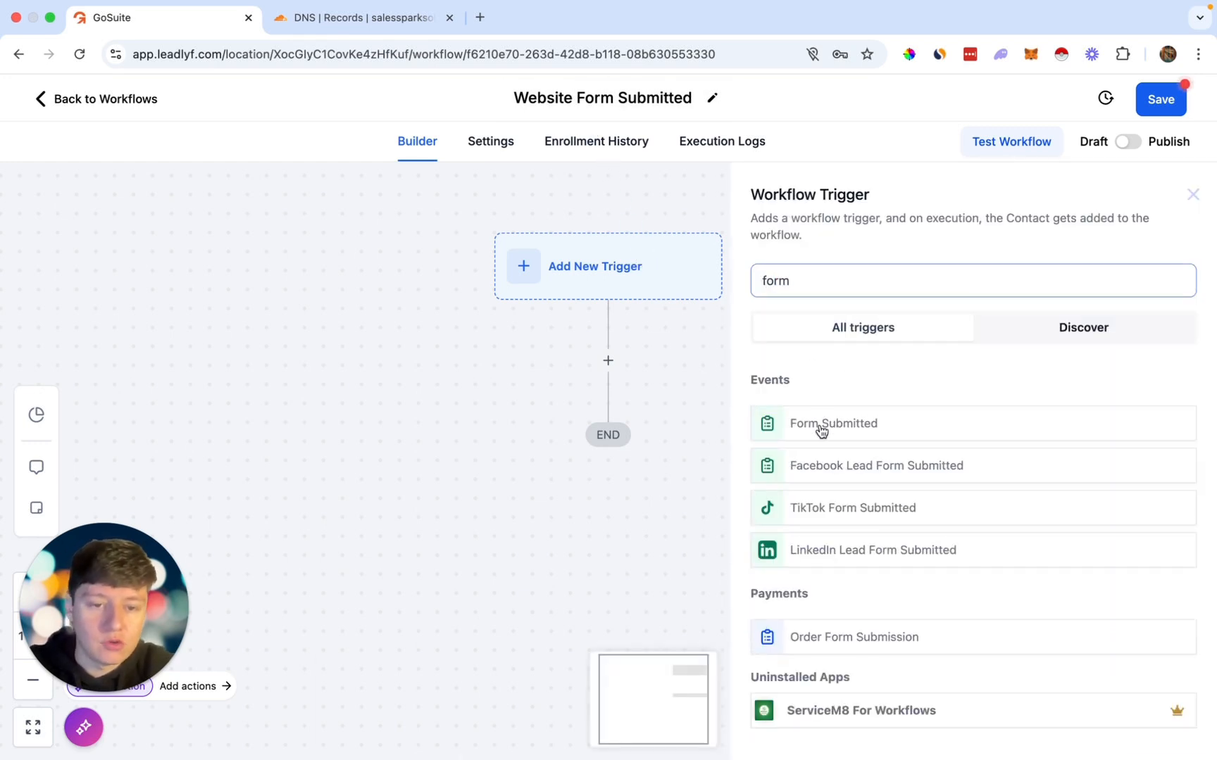
{"action": "left_click", "coordinate": [821, 424]}
{"action": "left_click", "coordinate": [526, 444]}
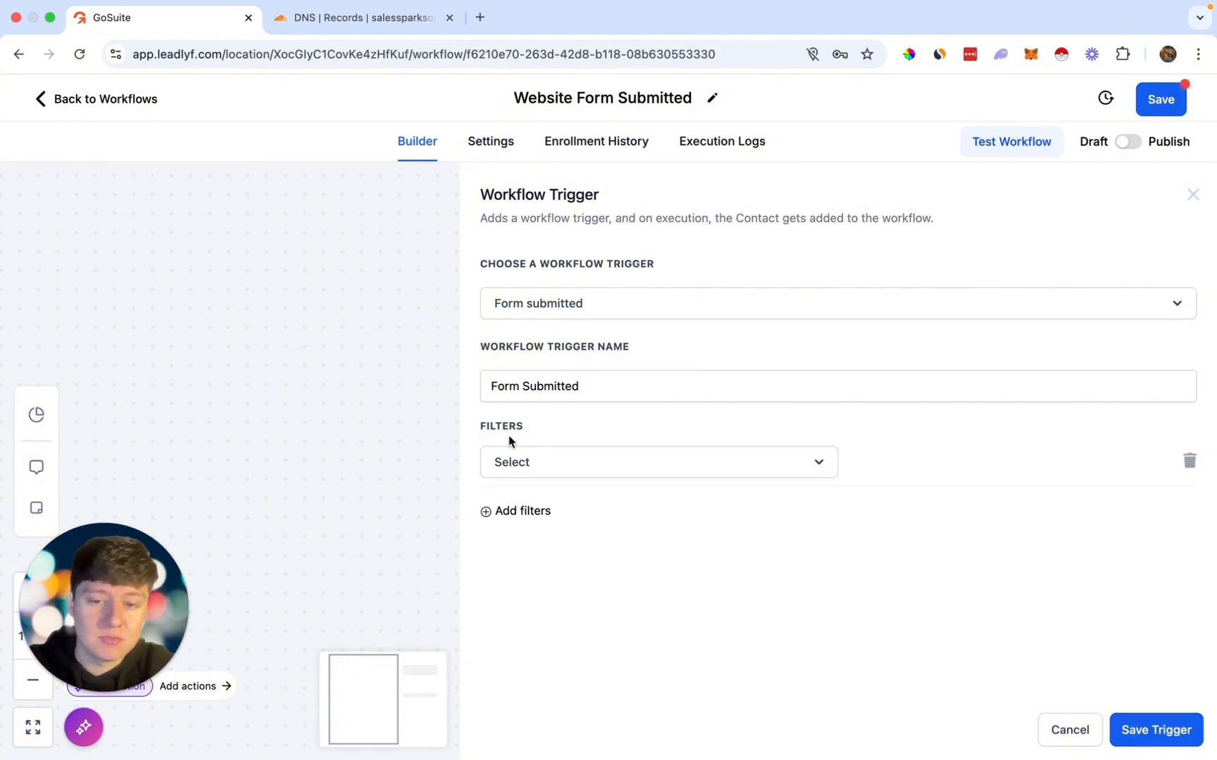
{"action": "left_click", "coordinate": [545, 464]}
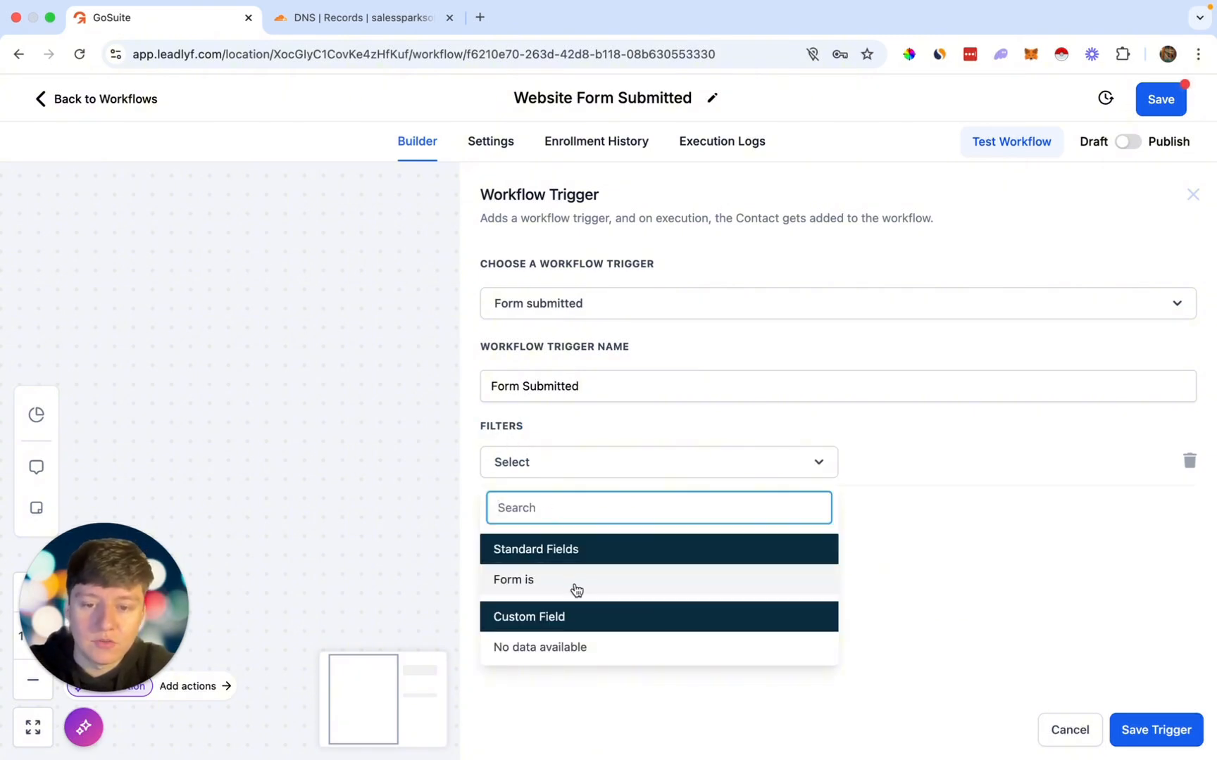
{"action": "left_click", "coordinate": [569, 584]}
{"action": "left_click", "coordinate": [882, 466]}
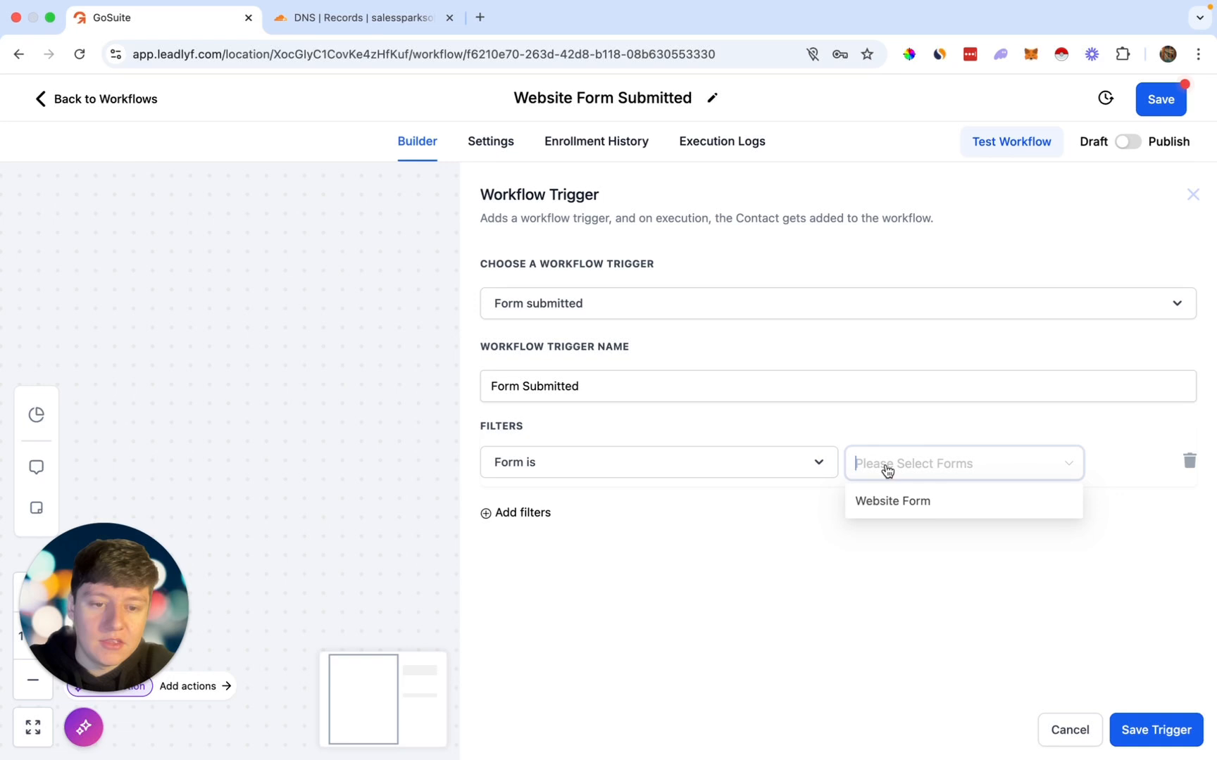
{"action": "left_click", "coordinate": [902, 506]}
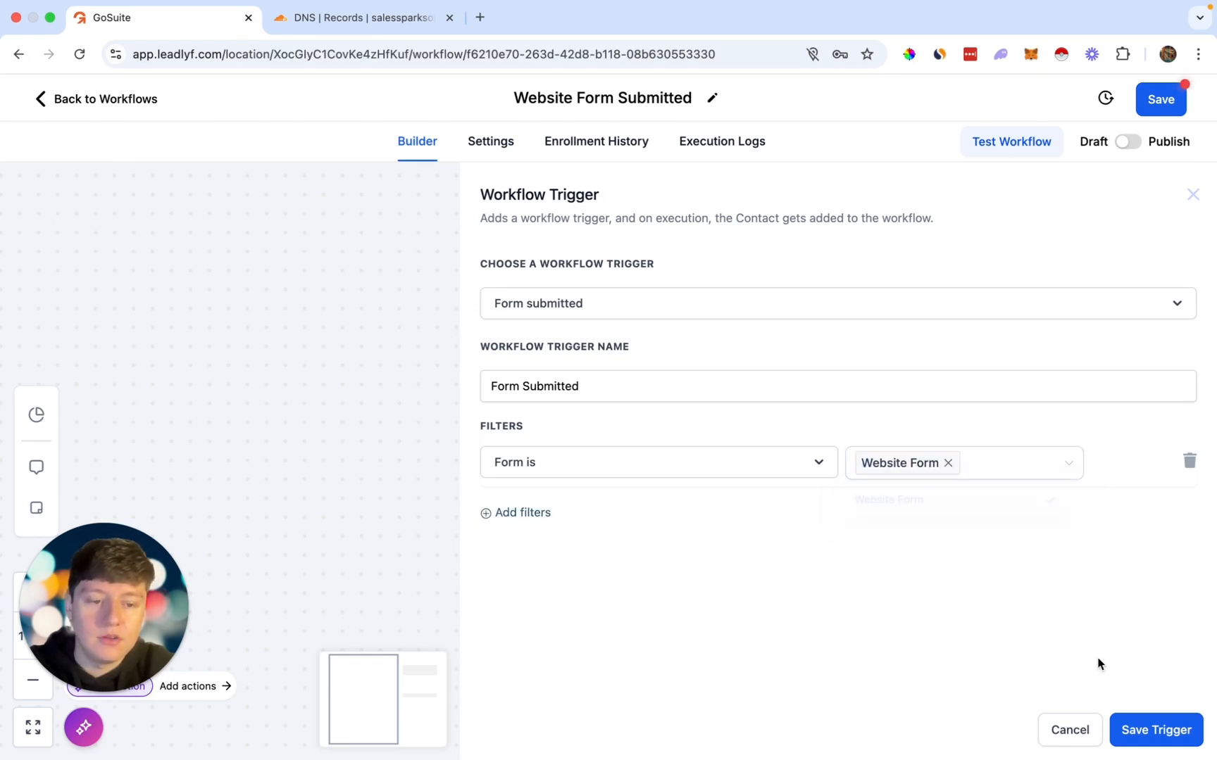
{"action": "left_click", "coordinate": [1141, 727]}
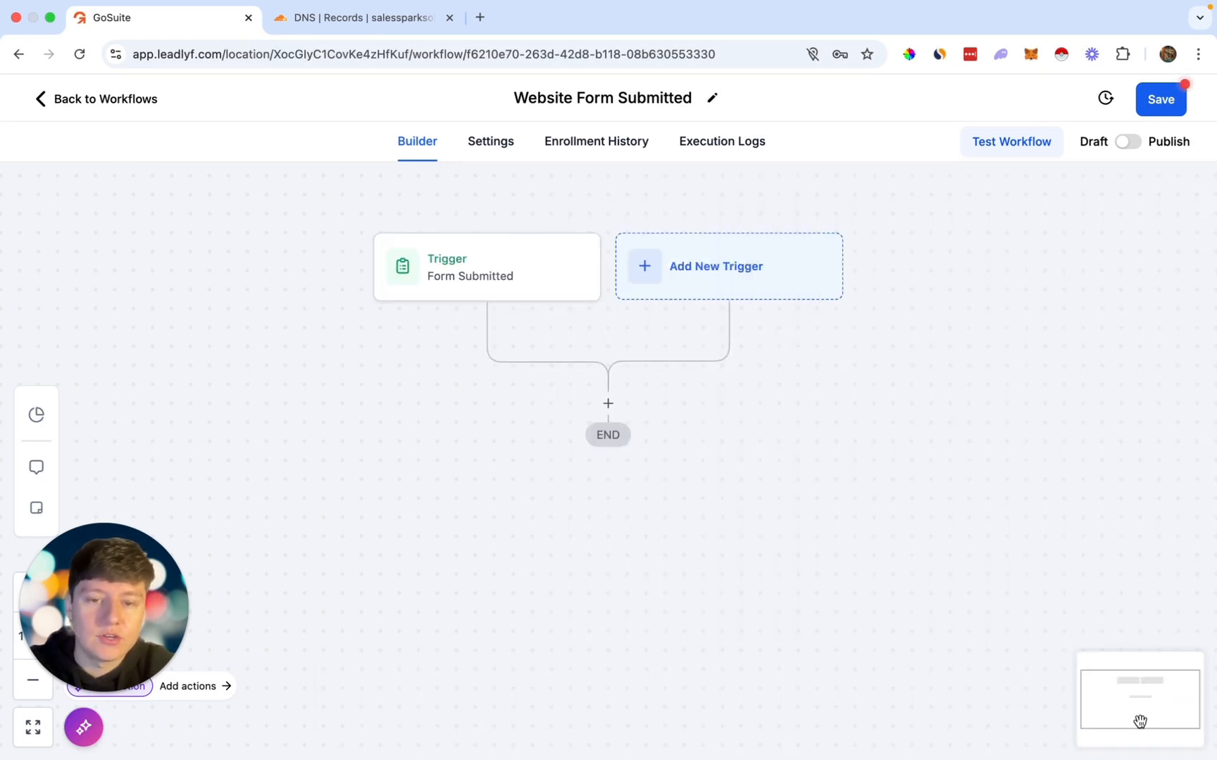
{"action": "left_click", "coordinate": [615, 411]}
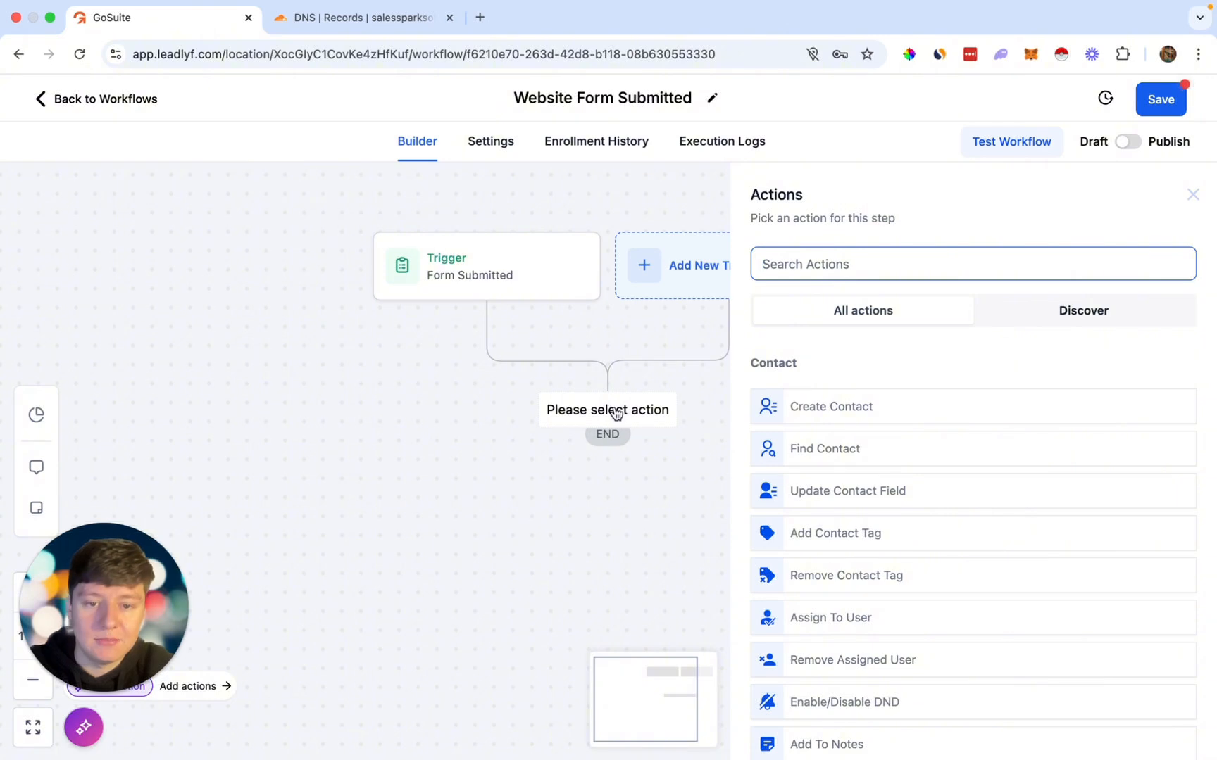
Step: Add a Send Email action after the trigger
{"action": "type", "text": "emai"}
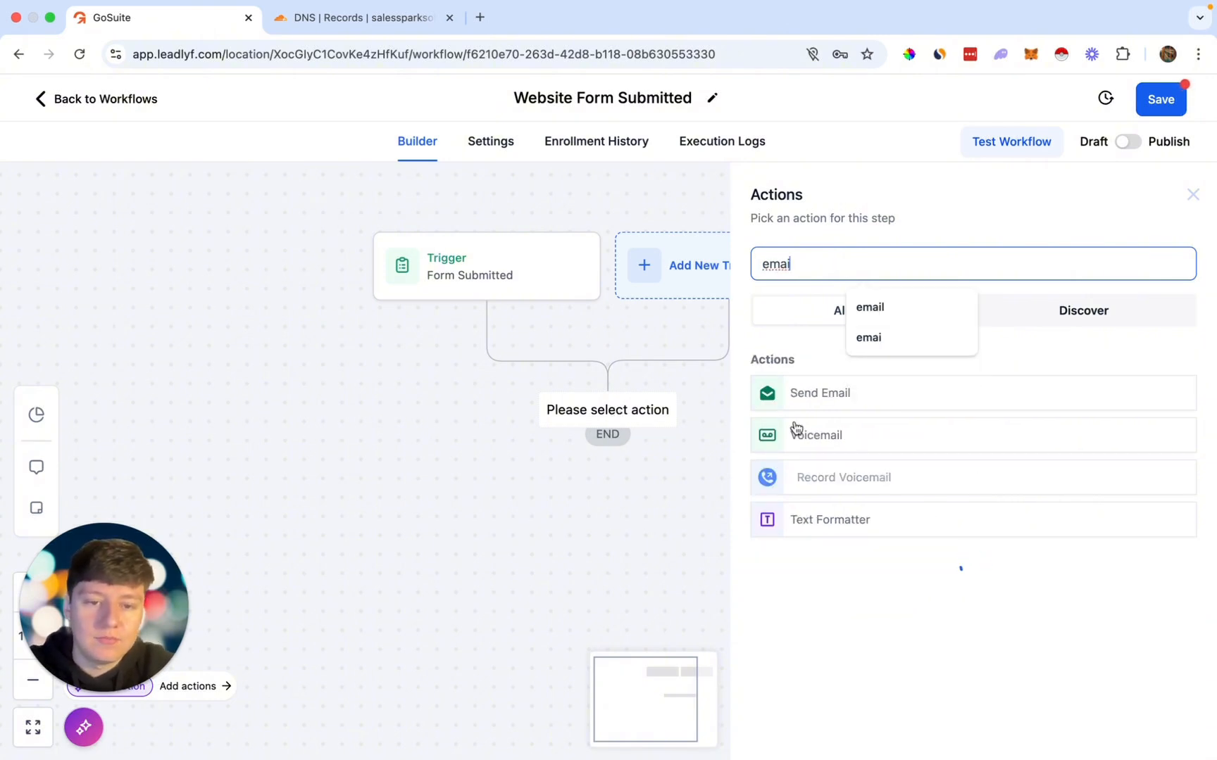
{"action": "left_click", "coordinate": [803, 410]}
{"action": "scroll", "coordinate": [798, 408], "scroll_direction": "down", "scroll_amount": 3}
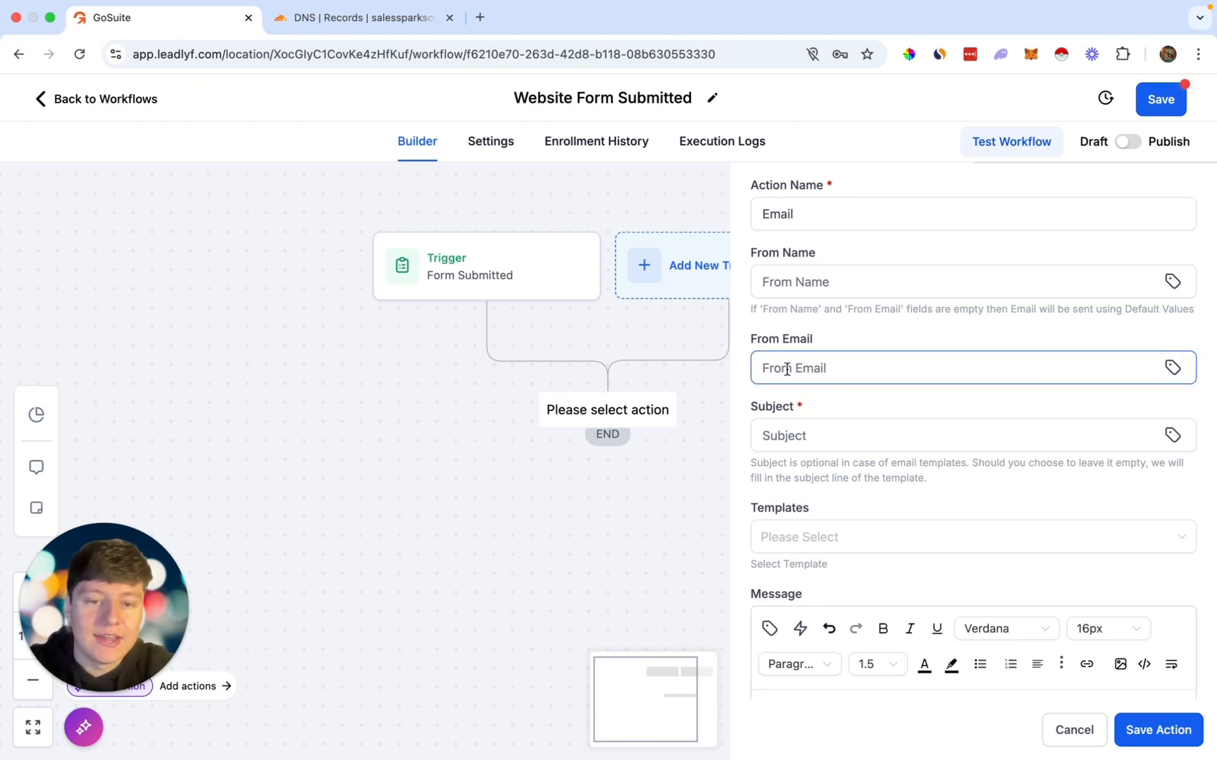
Step: Enter the From Email sender address using the pasted domain with a short prefix
{"action": "left_click", "coordinate": [803, 377]}
{"action": "type", "text": "info.abcagency.com"}
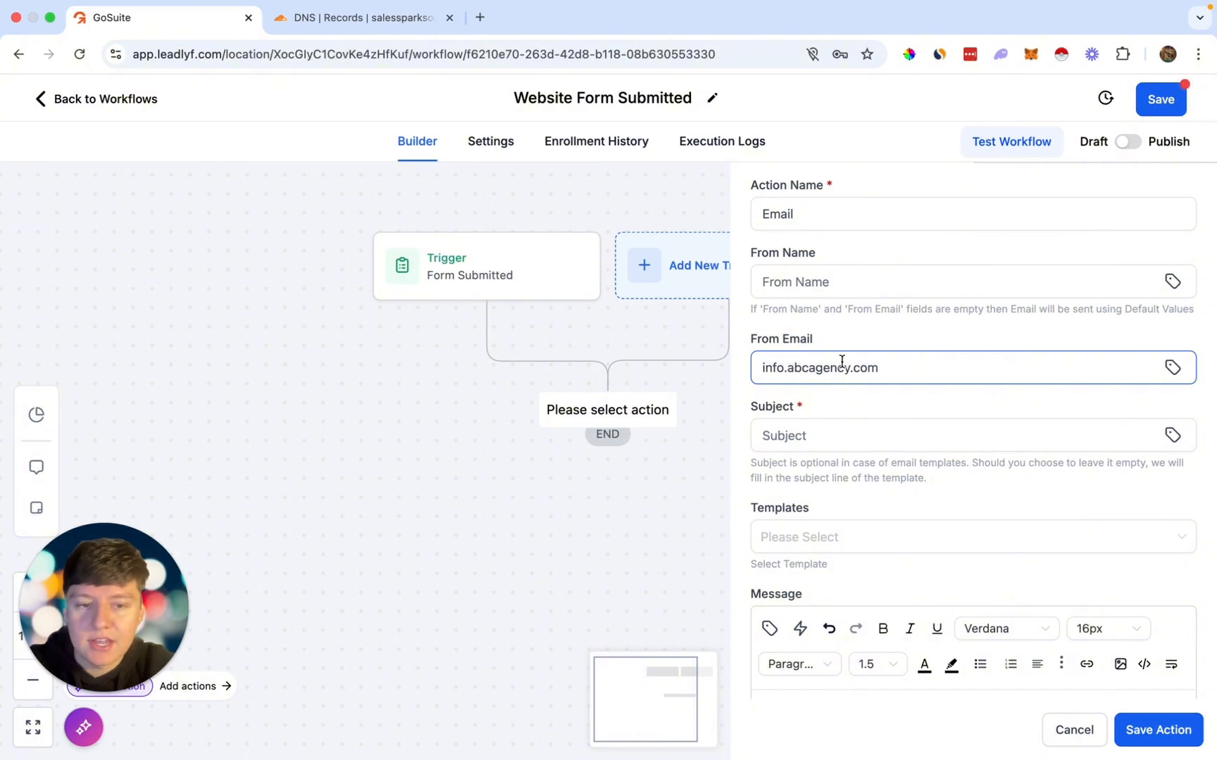
{"action": "left_click", "coordinate": [762, 367]}
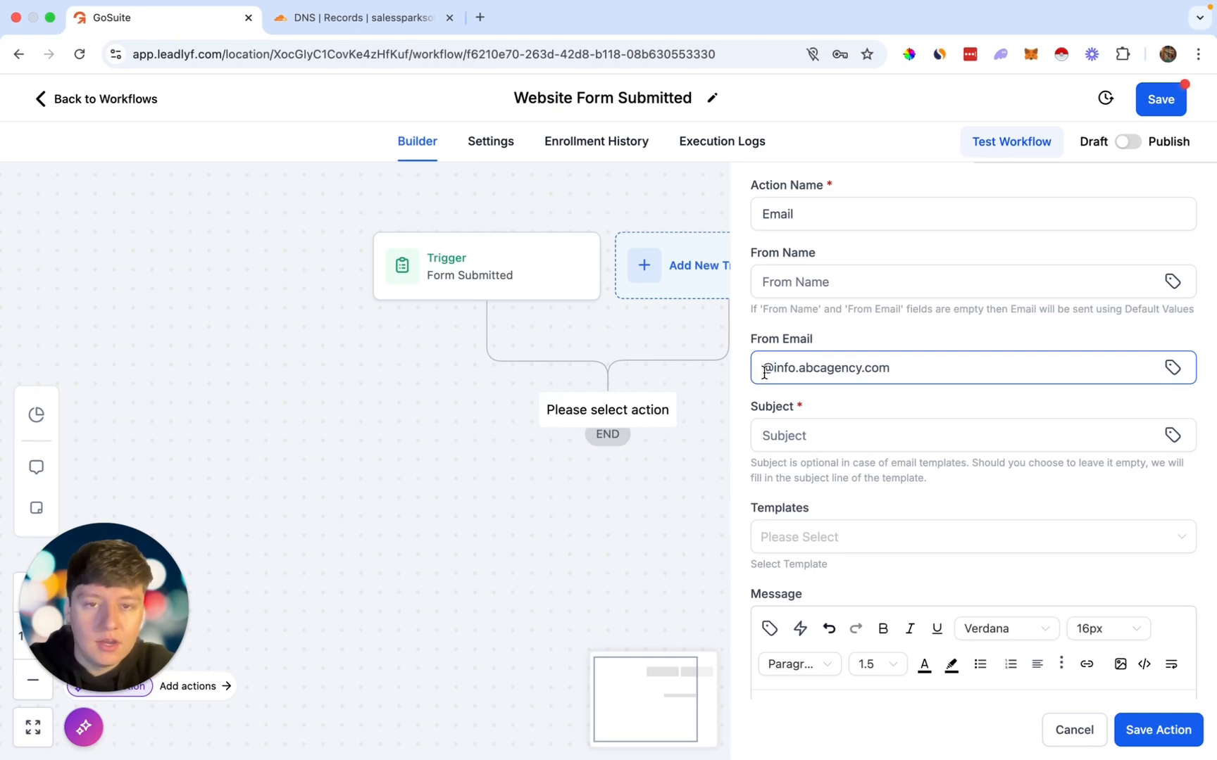
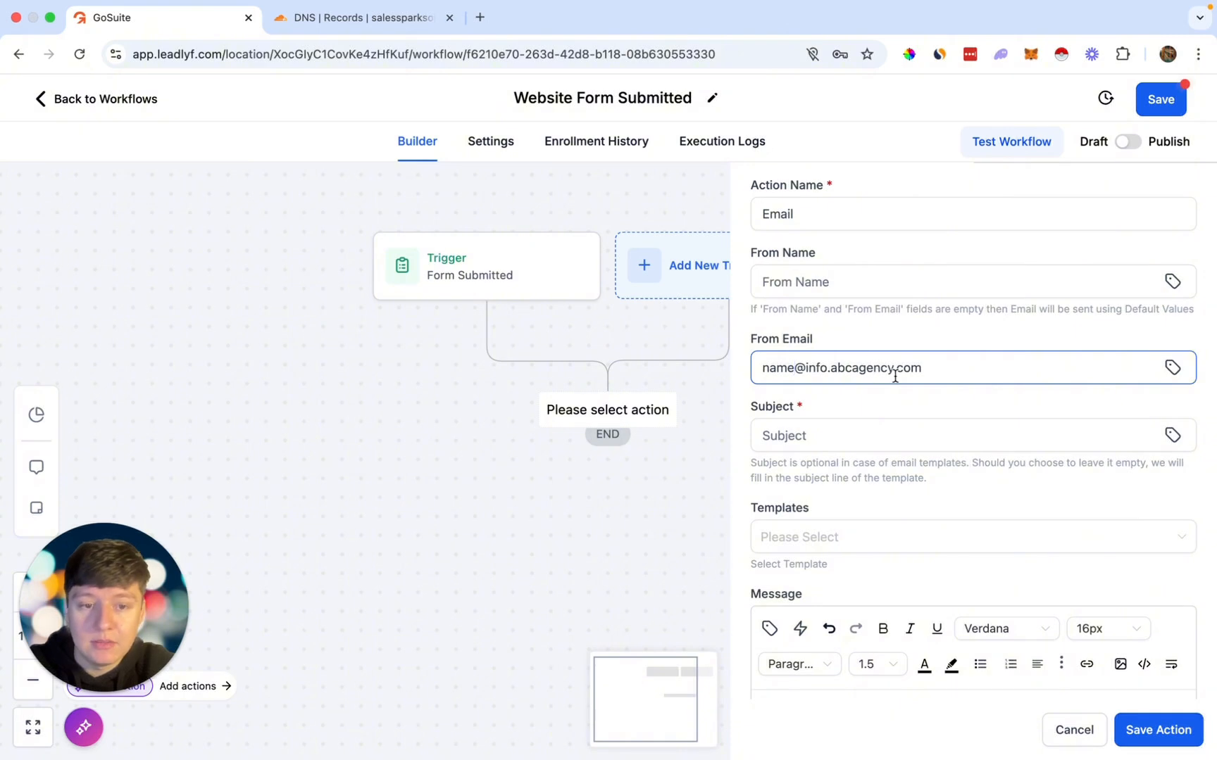
{"action": "key", "text": "BackSpace"}
{"action": "key", "text": "BackSpace"}
{"action": "key", "text": "BackSpace"}
{"action": "key", "text": "BackSpace"}
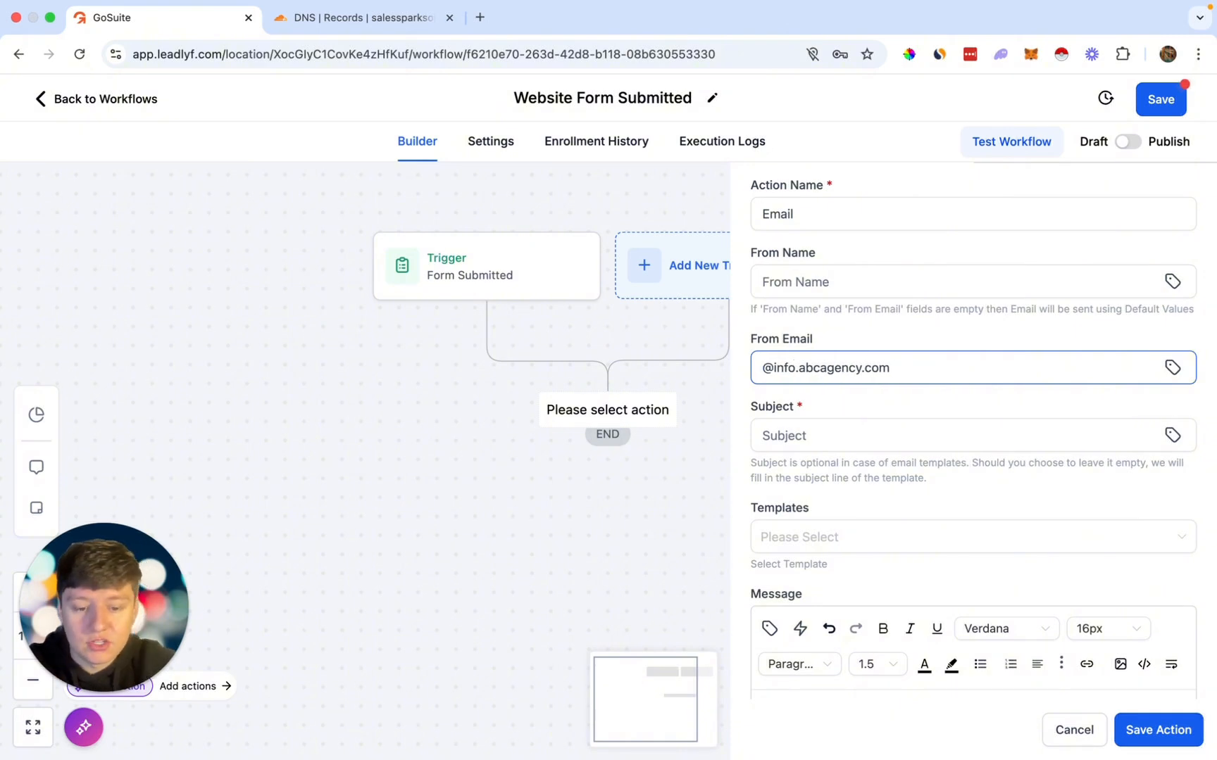
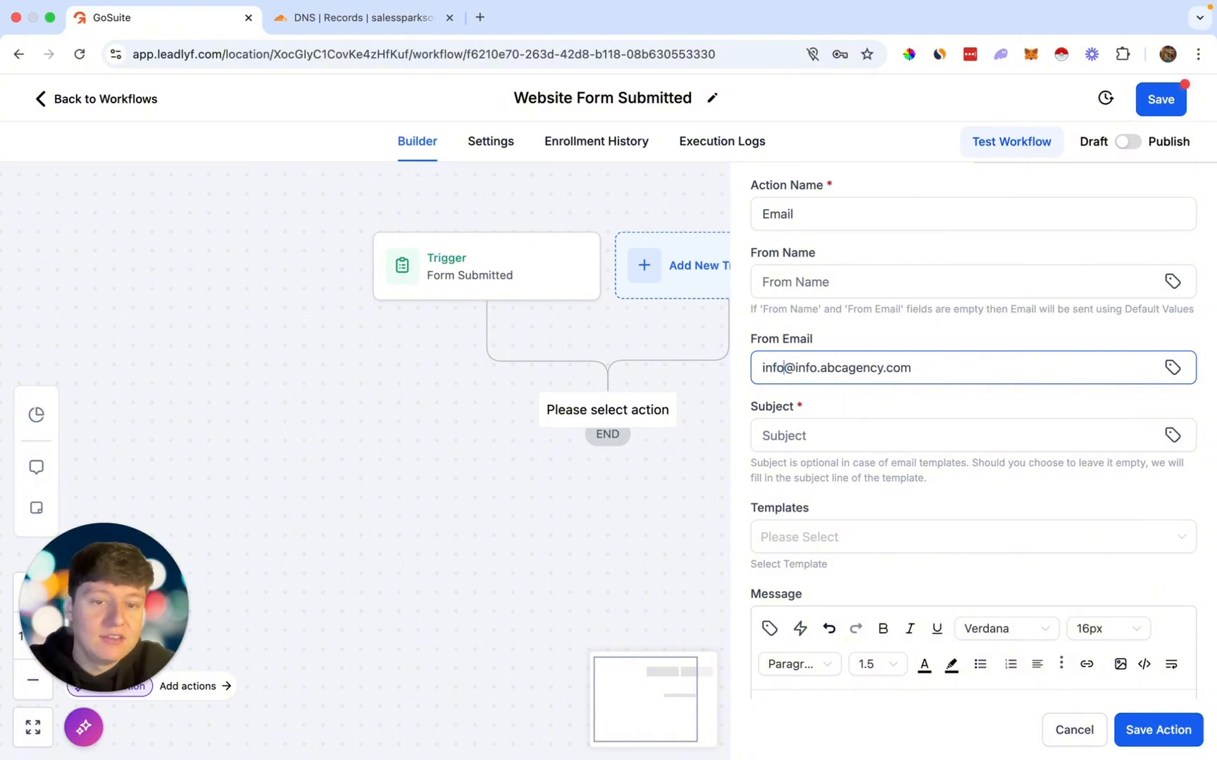
{"action": "key", "text": "BackSpace"}
{"action": "key", "text": "BackSpace"}
{"action": "key", "text": "BackSpace"}
{"action": "key", "text": "BackSpace"}
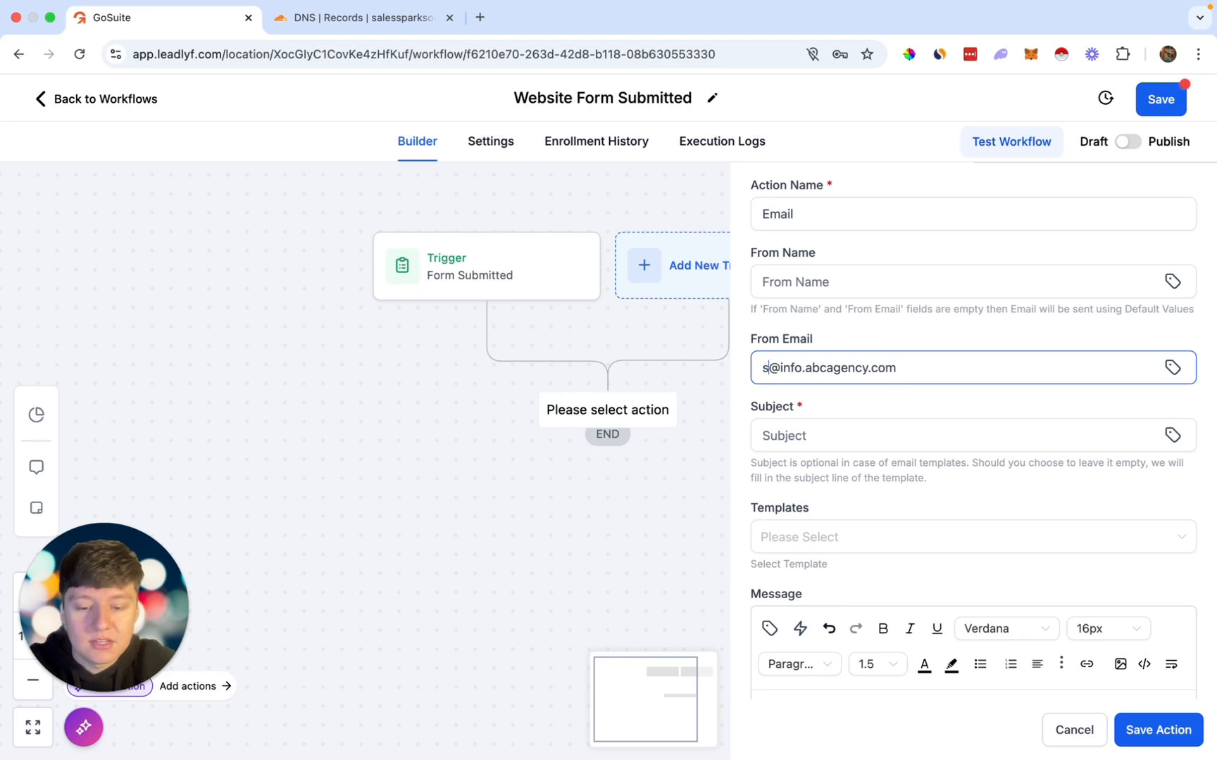
{"action": "key", "text": "BackSpace"}
{"action": "key", "text": "BackSpace"}
{"action": "key", "text": "BackSpace"}
{"action": "key", "text": "BackSpace"}
{"action": "key", "text": "BackSpace"}
{"action": "key", "text": "BackSpace"}
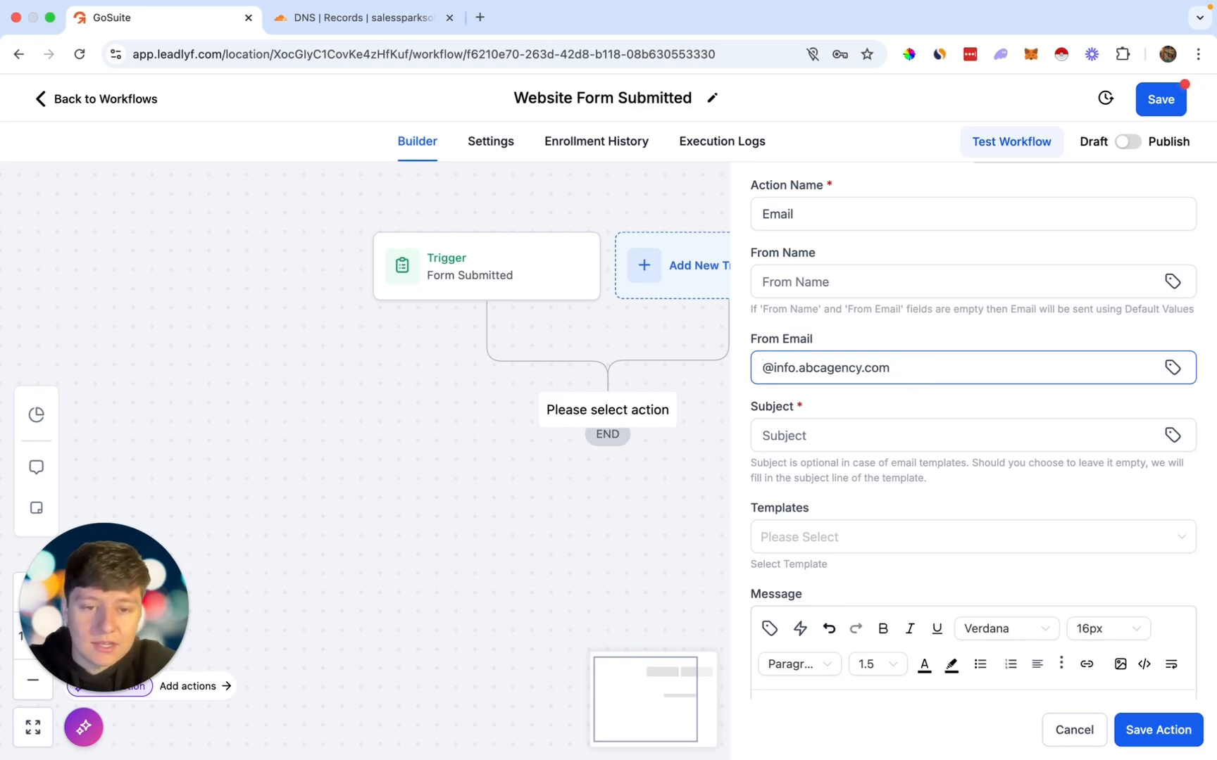
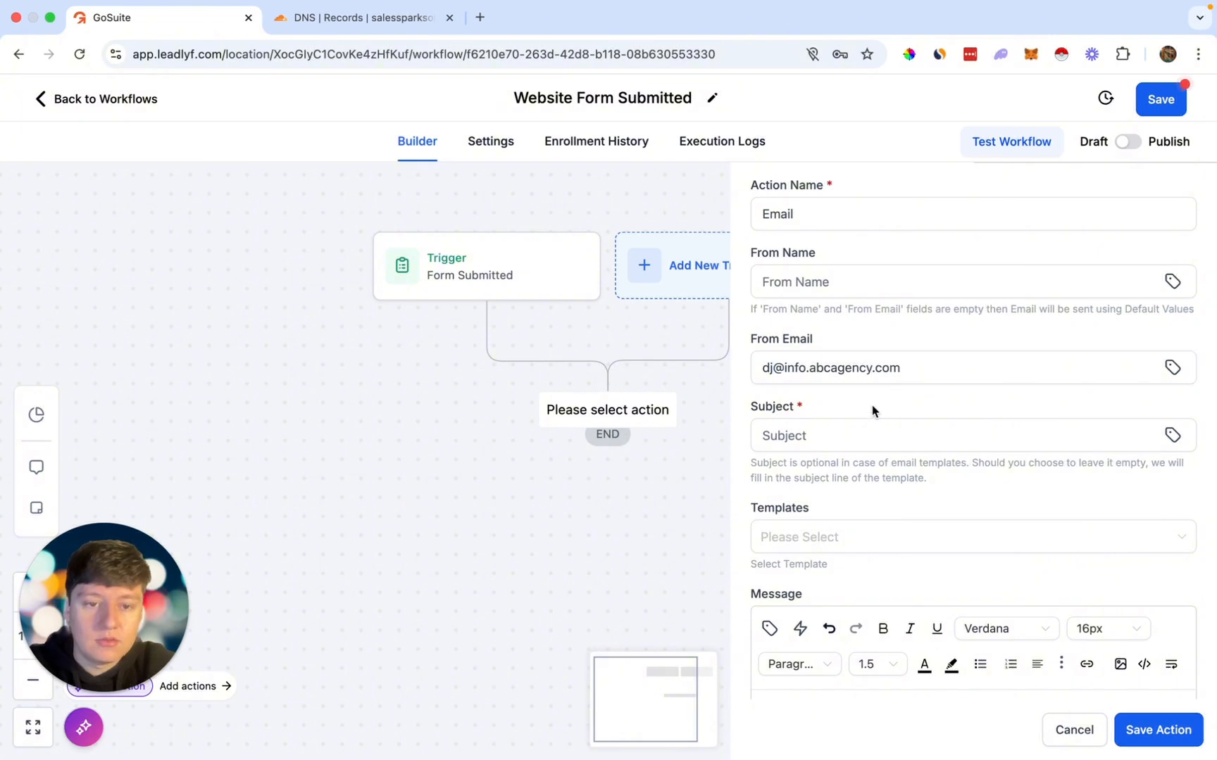
{"action": "triple_click", "coordinate": [837, 369]}
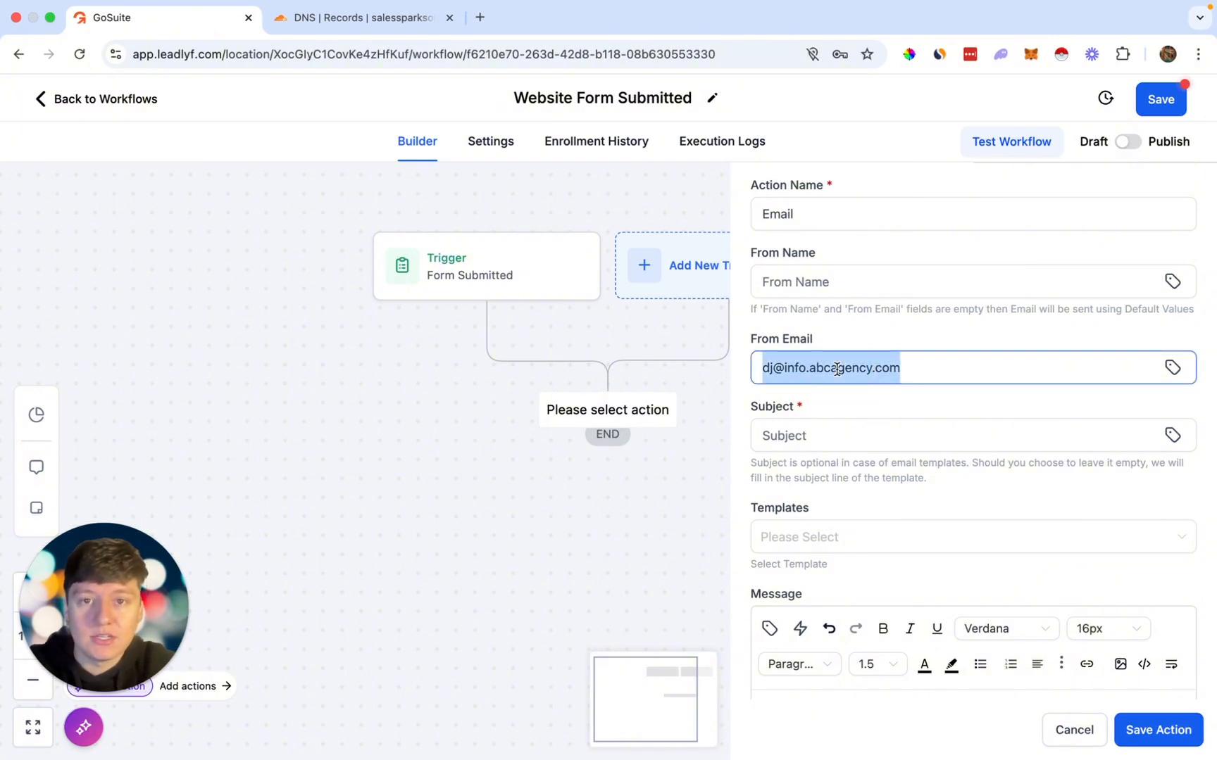
{"action": "double_click", "coordinate": [836, 369]}
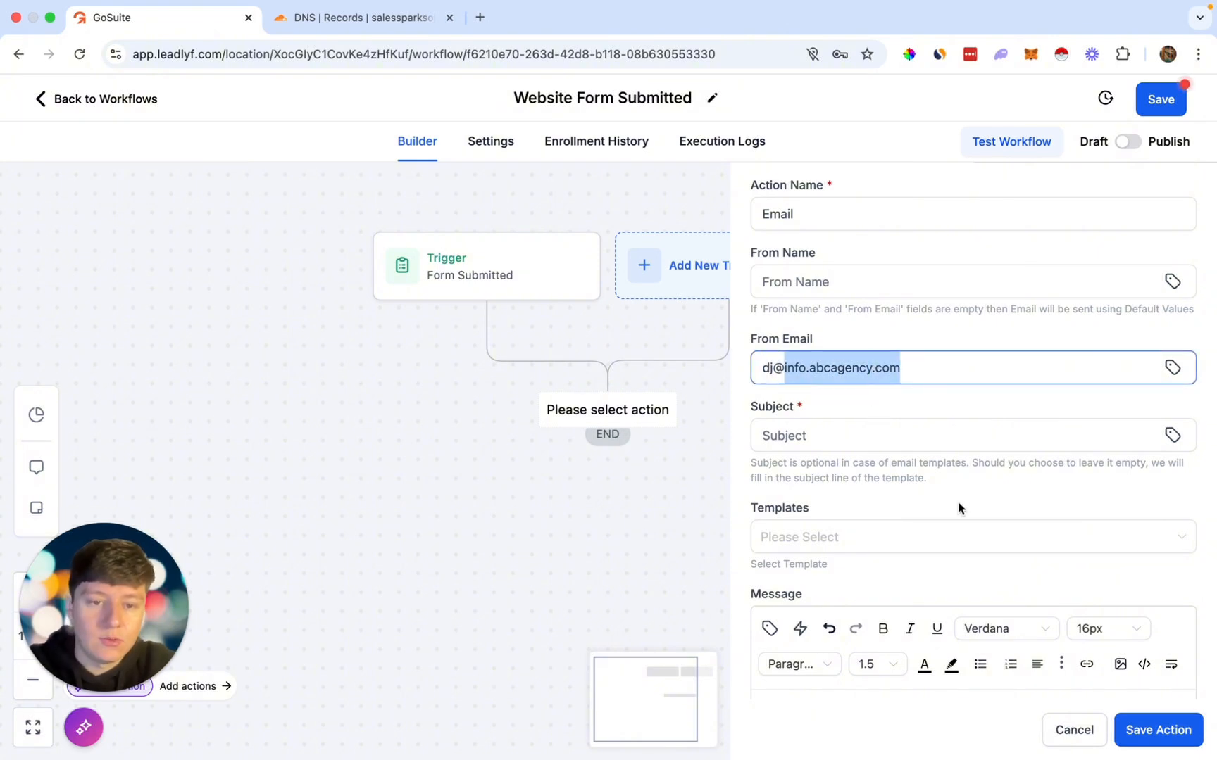
{"action": "scroll", "coordinate": [955, 508], "scroll_direction": "down", "scroll_amount": 2}
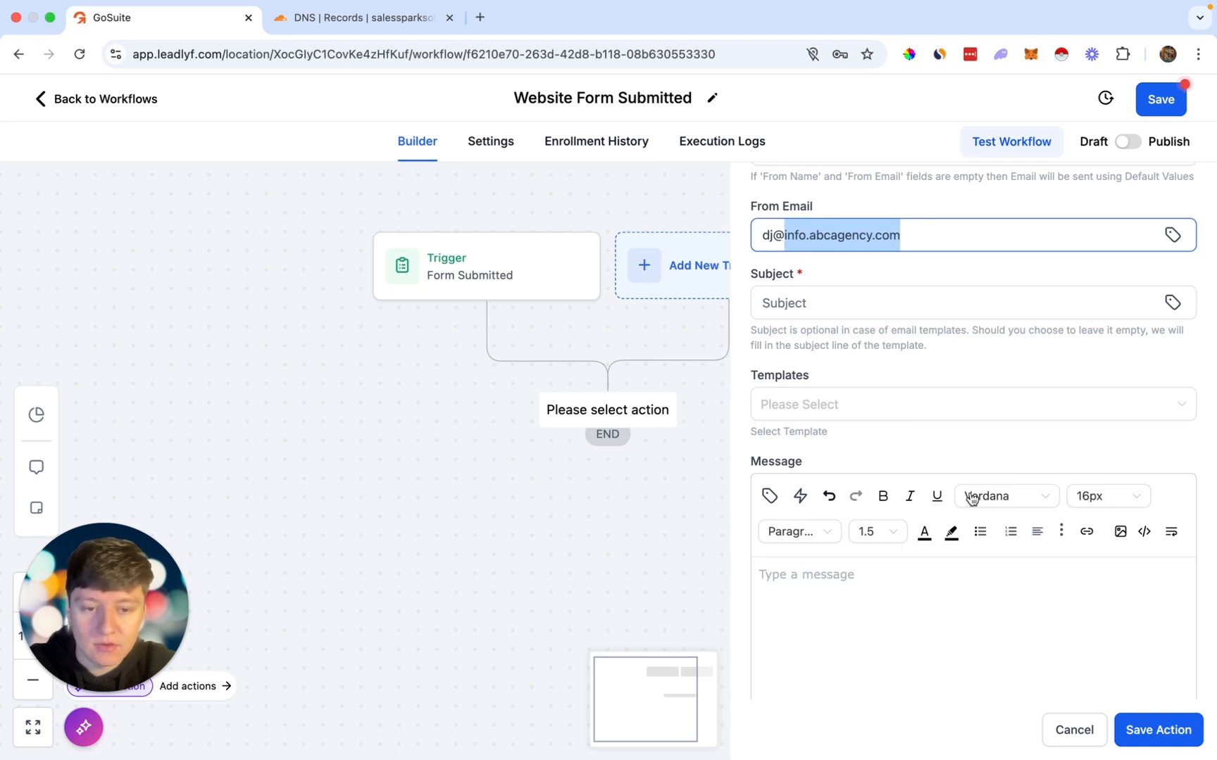
{"action": "scroll", "coordinate": [918, 421], "scroll_direction": "up", "scroll_amount": 1}
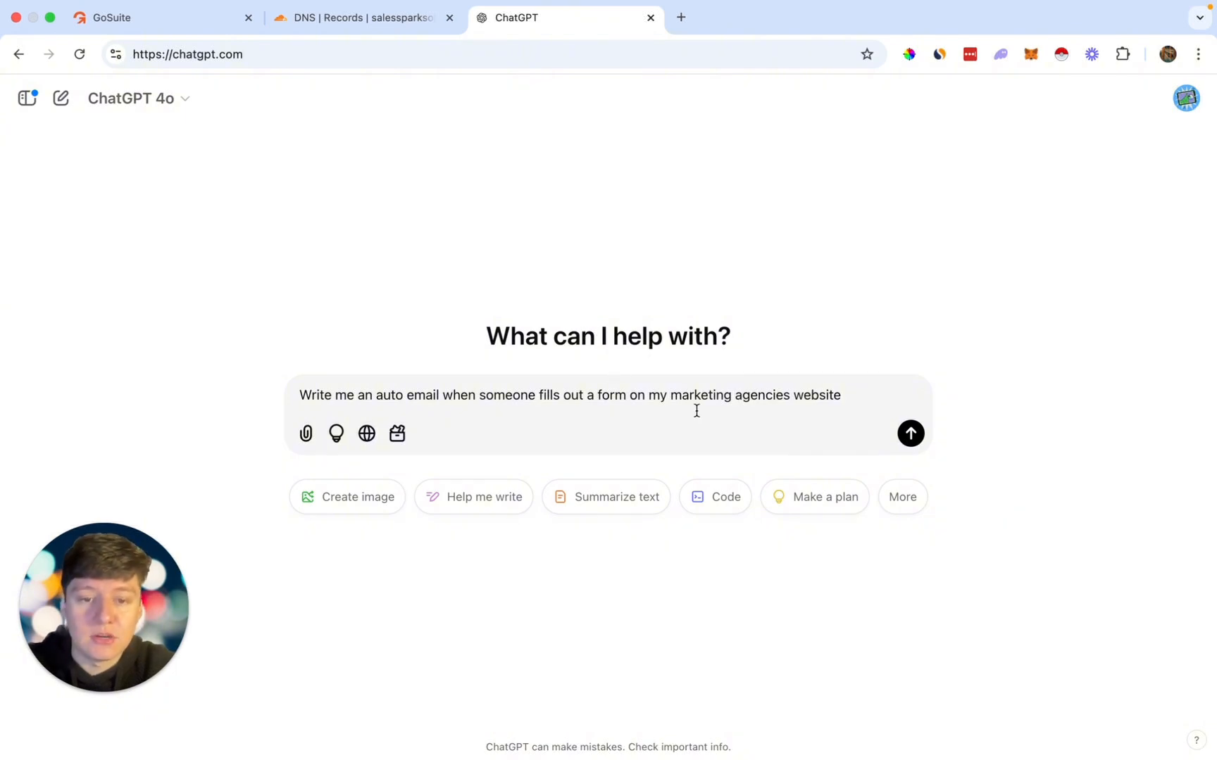
Step: Send the auto-email request to ChatGPT and highlight the {{contact.first_name}} field in its reply
{"action": "left_click", "coordinate": [910, 438]}
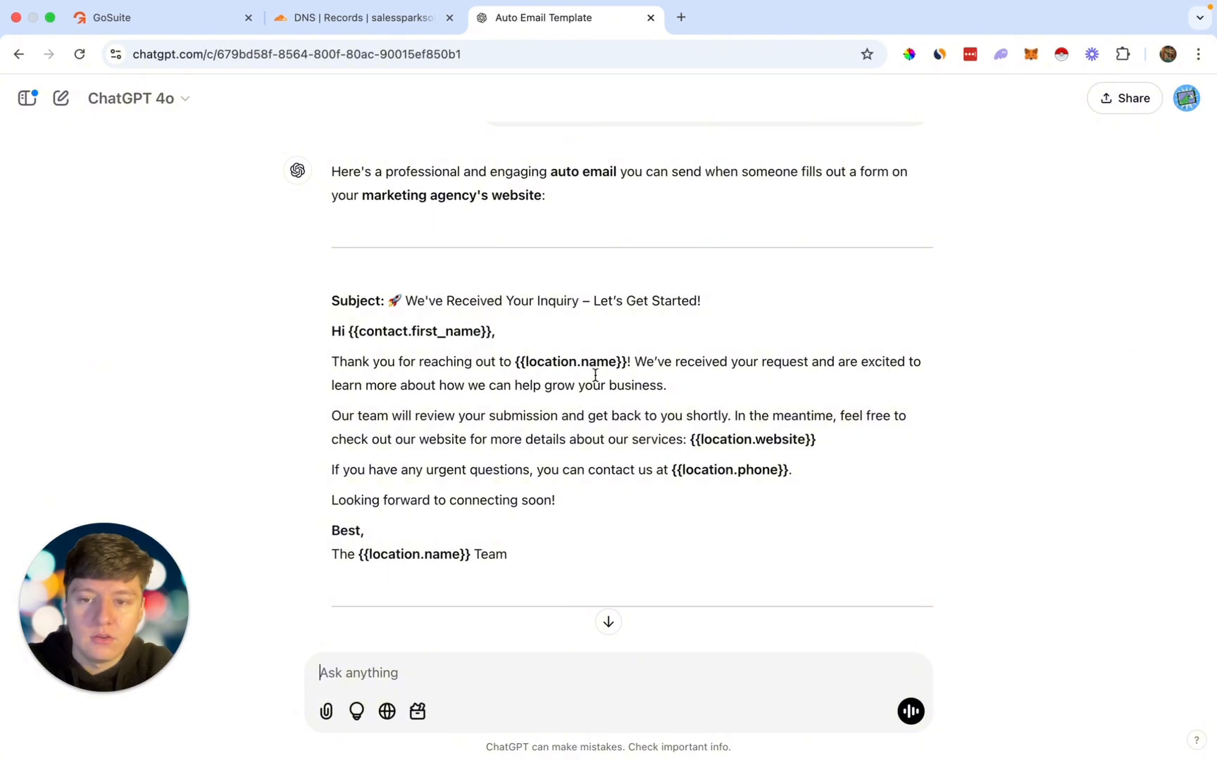
{"action": "left_click_drag", "start_coordinate": [349, 331], "coordinate": [493, 329]}
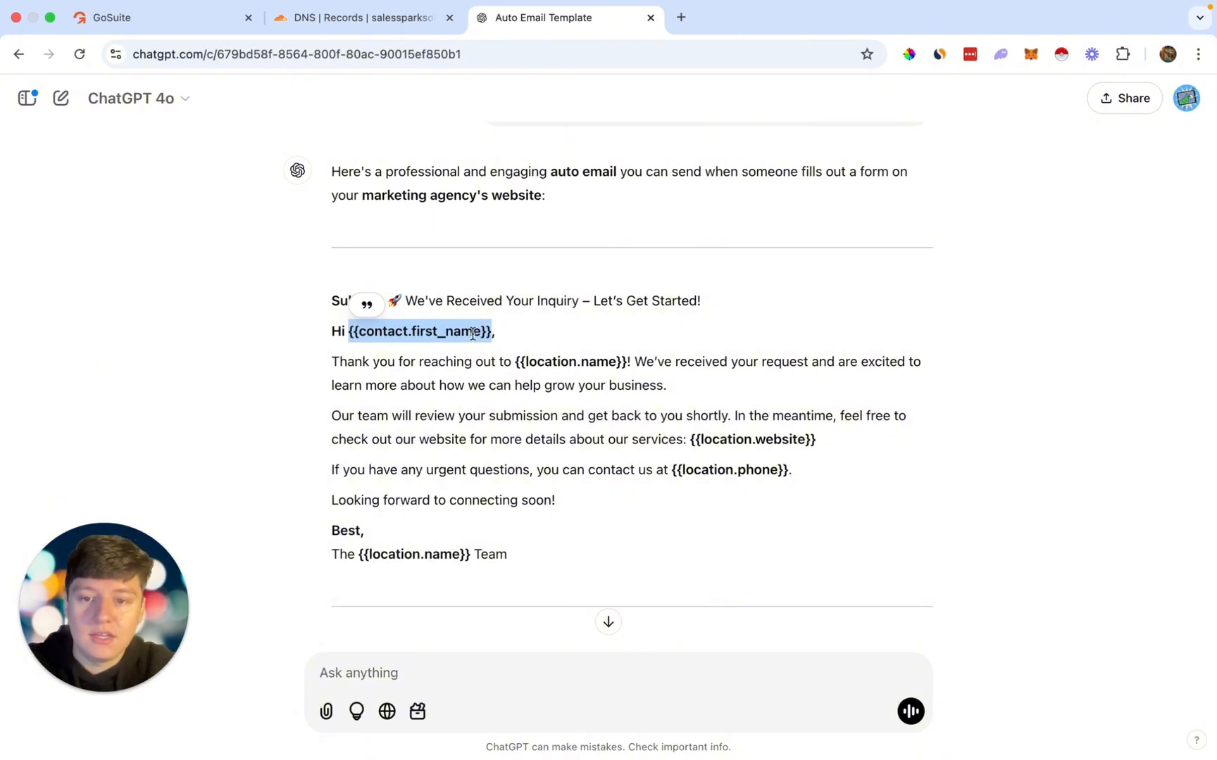
{"action": "left_click", "coordinate": [212, 19]}
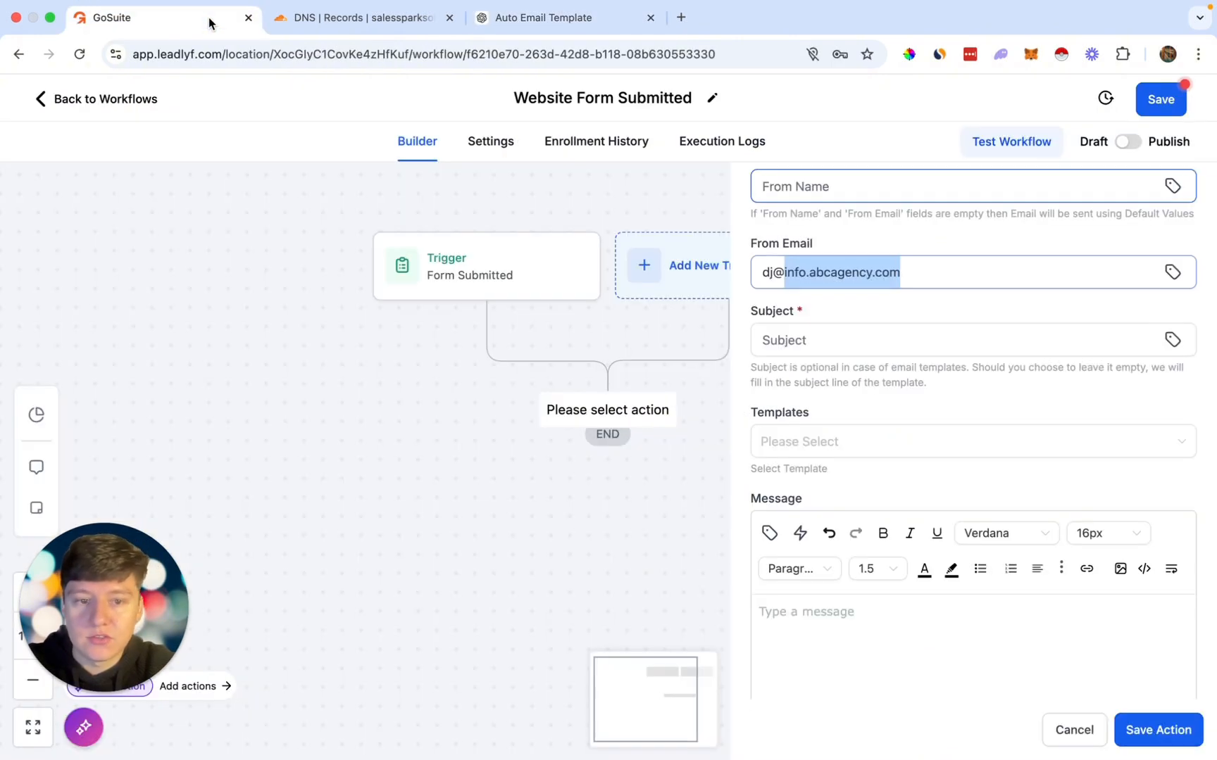
Step: Insert the contact's first name custom value into the email message
{"action": "scroll", "coordinate": [831, 626], "scroll_direction": "down", "scroll_amount": 2}
{"action": "left_click", "coordinate": [832, 633]}
{"action": "left_click", "coordinate": [770, 483]}
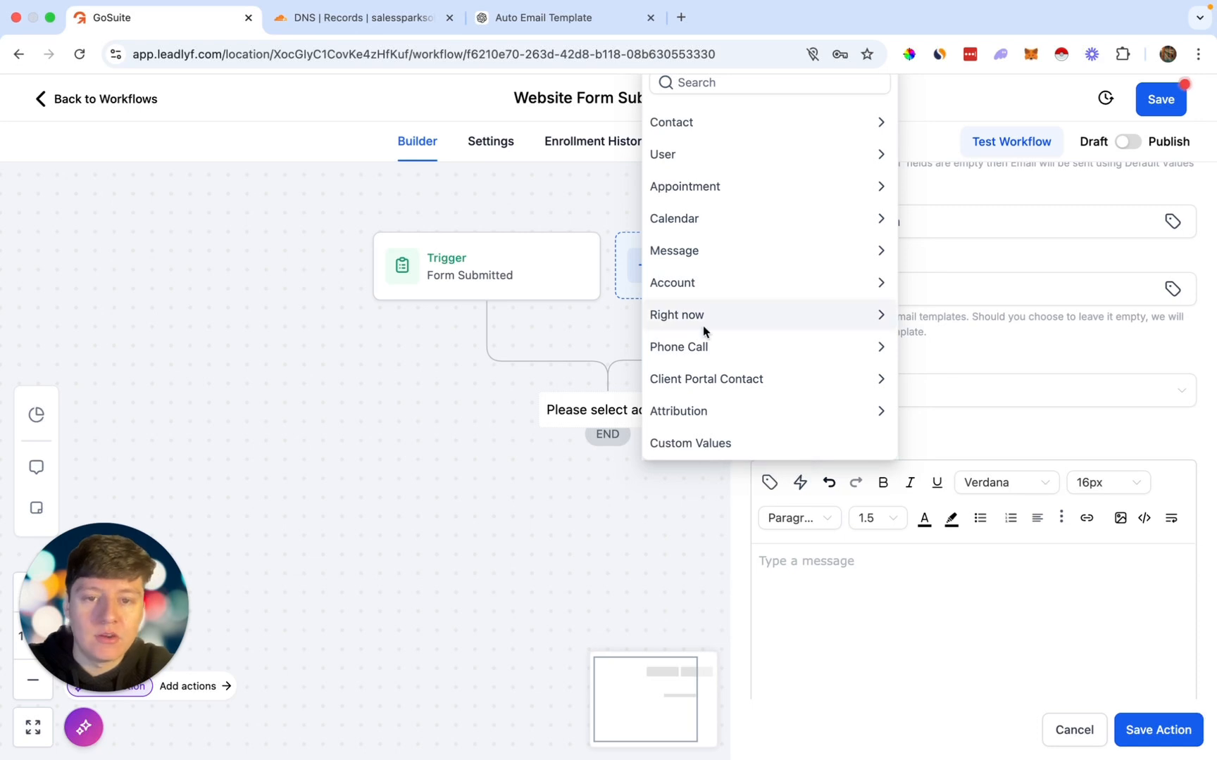
{"action": "left_click", "coordinate": [719, 122]}
{"action": "left_click", "coordinate": [703, 153]}
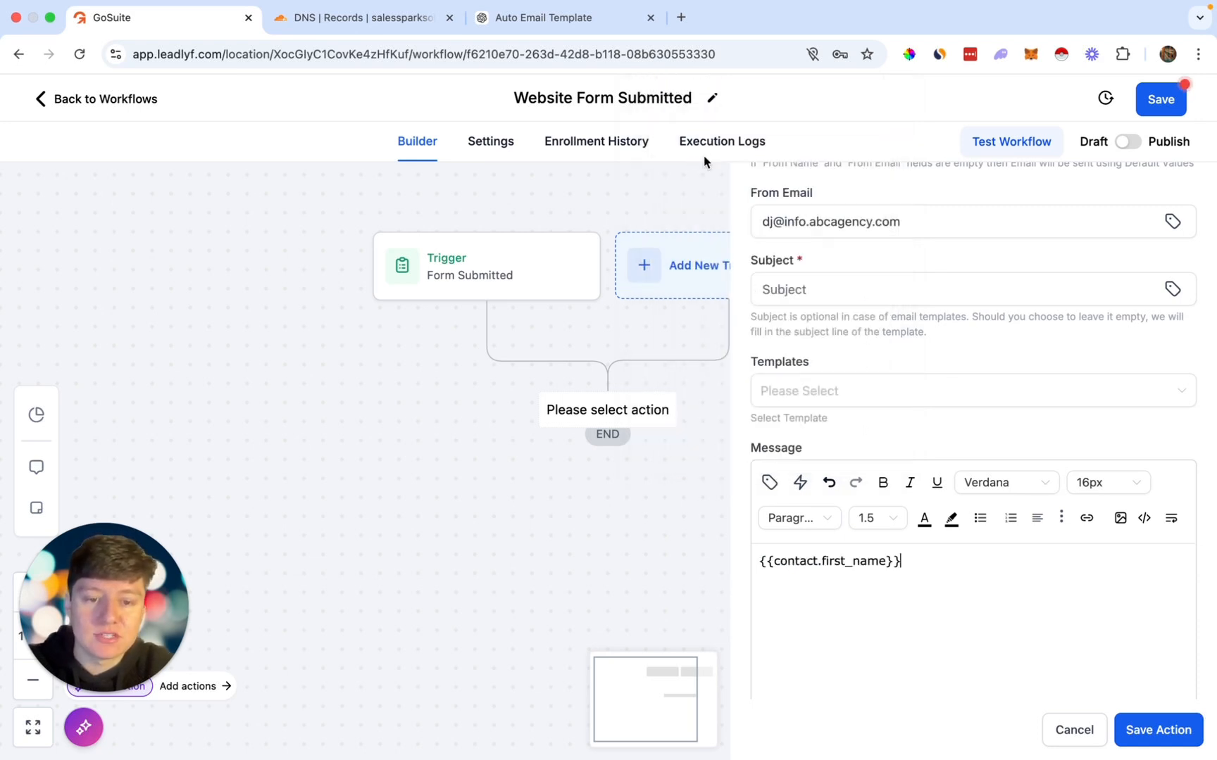
{"action": "scroll", "coordinate": [927, 553], "scroll_direction": "down", "scroll_amount": 1}
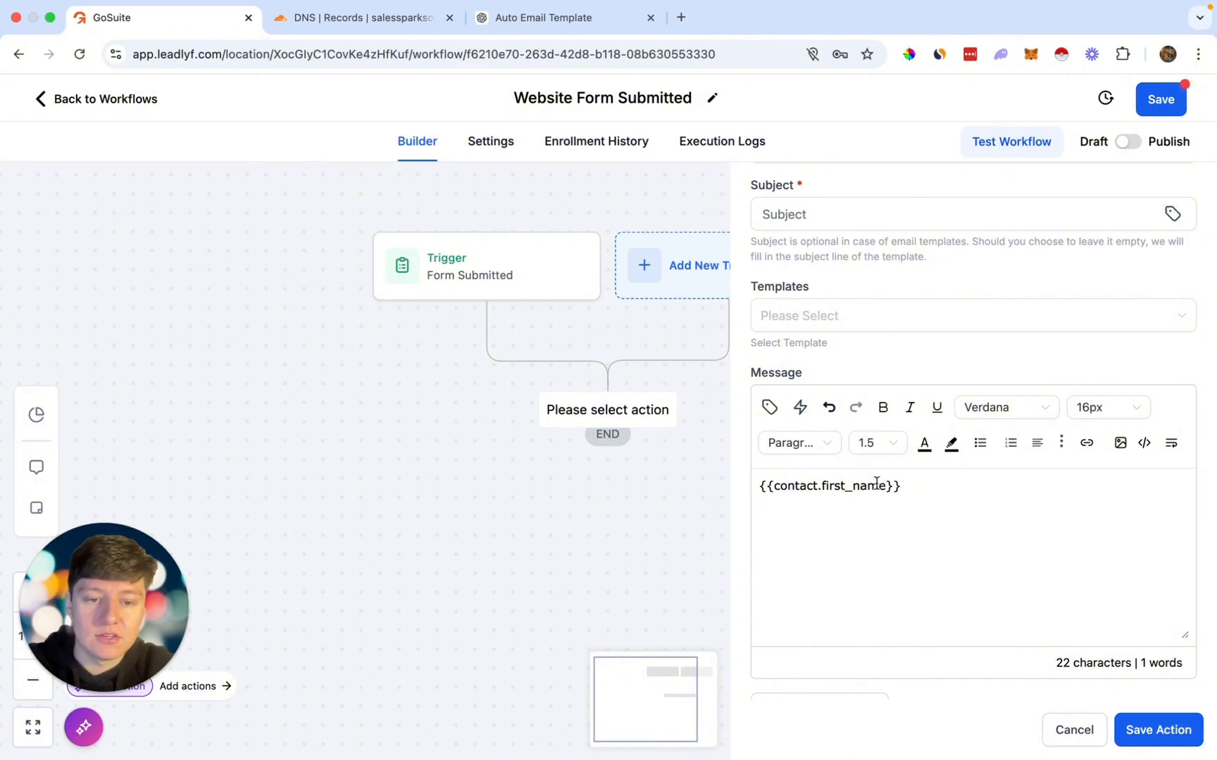
Step: Copy the subject 'We've Received Your Inquiry – Let's Get Started!' into the Subject field
{"action": "left_click", "coordinate": [550, 19]}
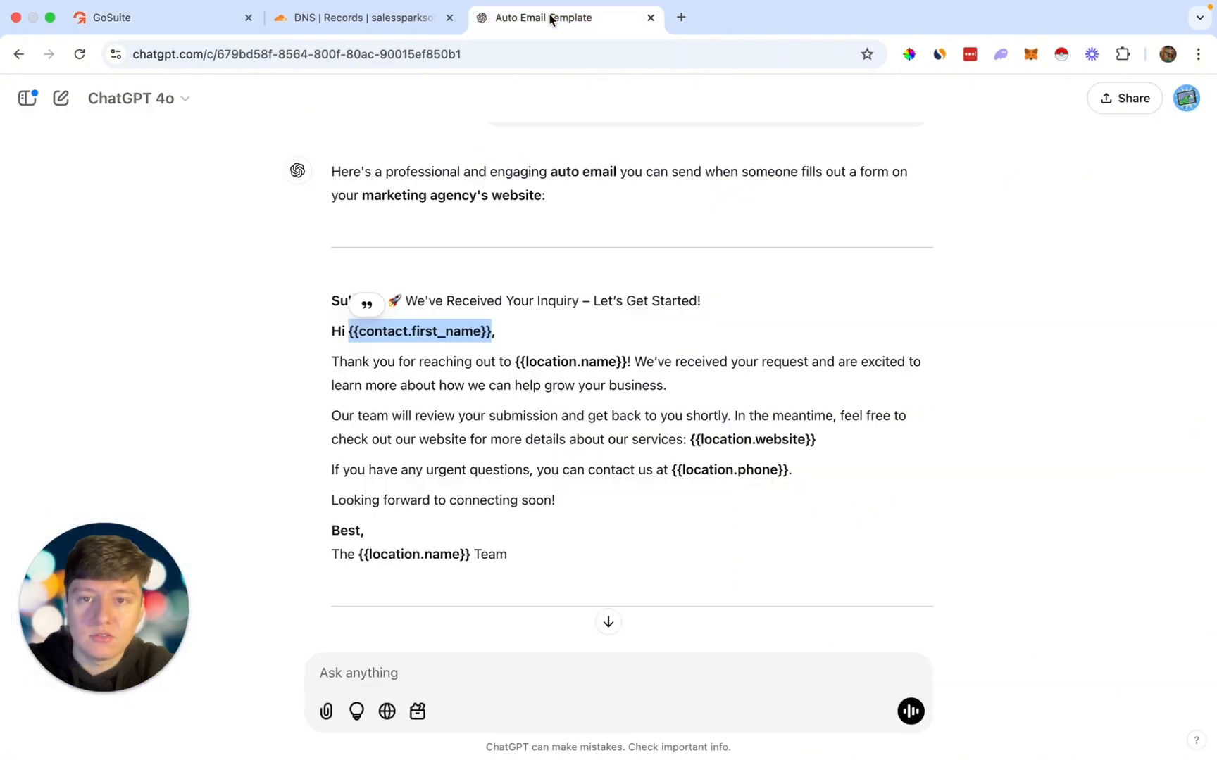
{"action": "left_click", "coordinate": [444, 320]}
{"action": "scroll", "coordinate": [451, 323], "scroll_direction": "up", "scroll_amount": 1}
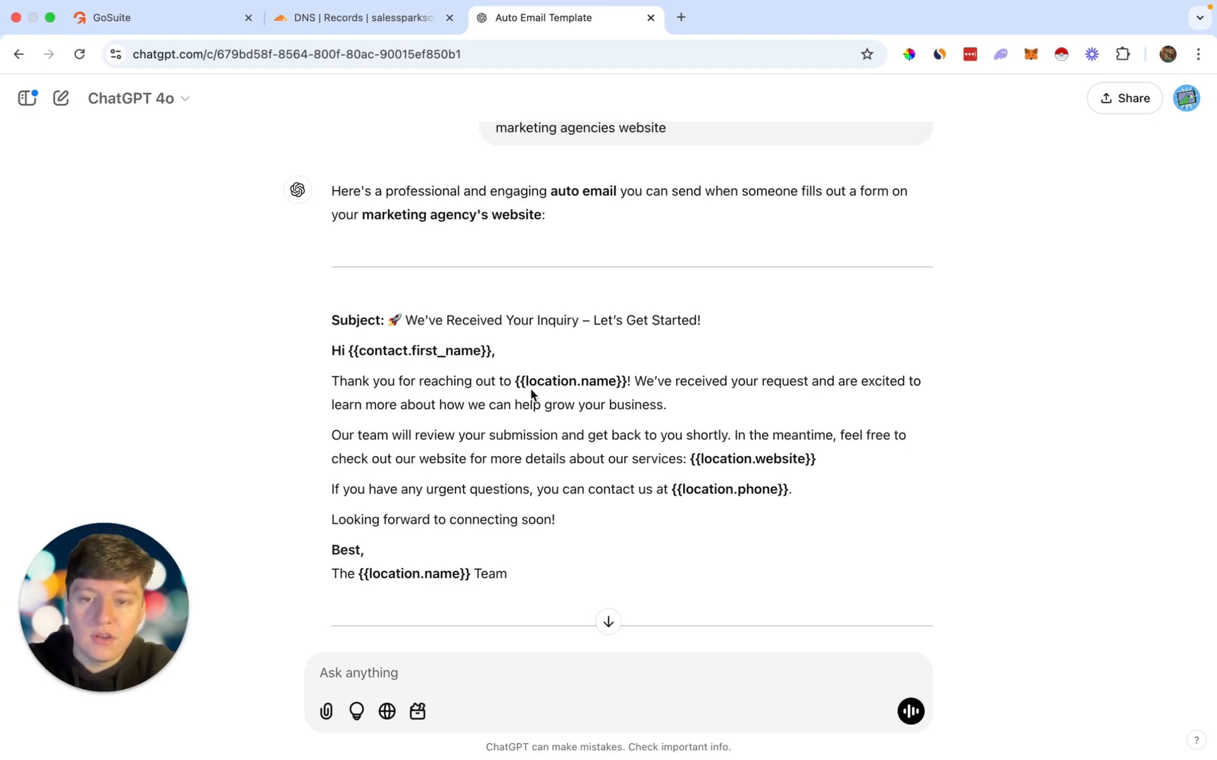
{"action": "left_click_drag", "start_coordinate": [390, 320], "coordinate": [657, 343]}
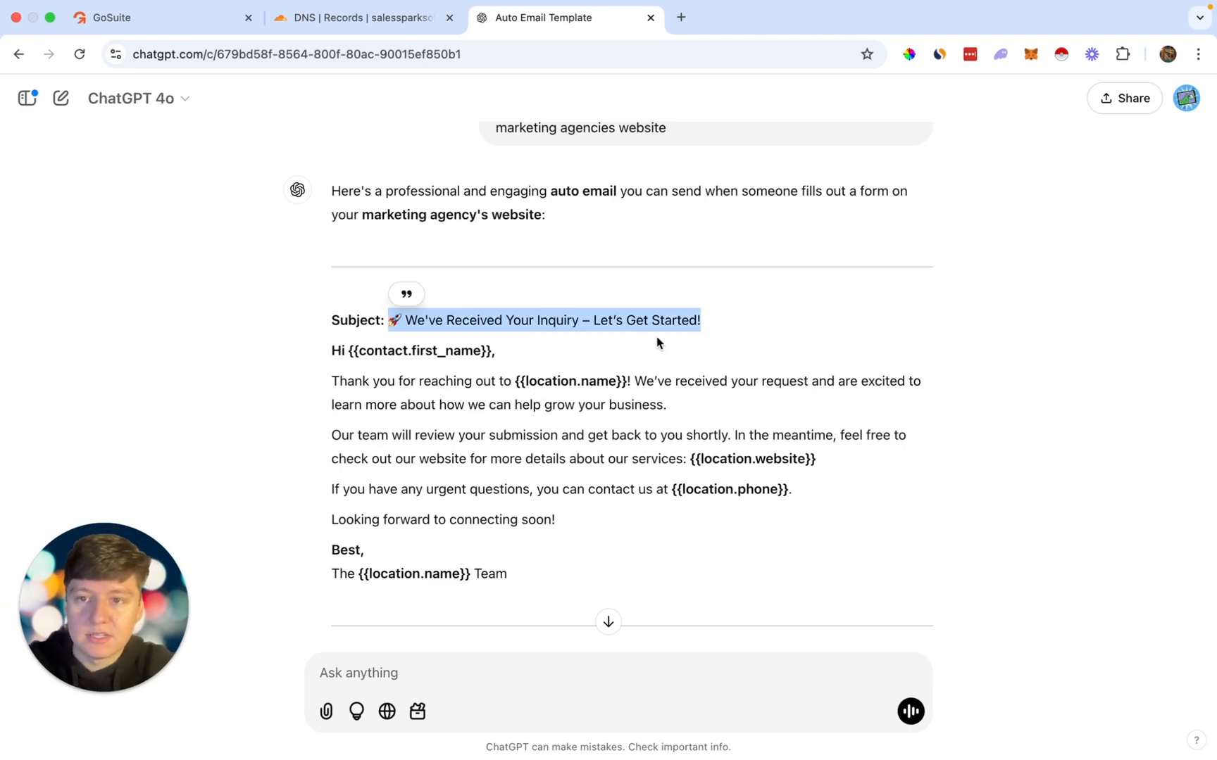
{"action": "left_click", "coordinate": [203, 22]}
{"action": "scroll", "coordinate": [818, 310], "scroll_direction": "up", "scroll_amount": 2}
{"action": "left_click", "coordinate": [815, 299]}
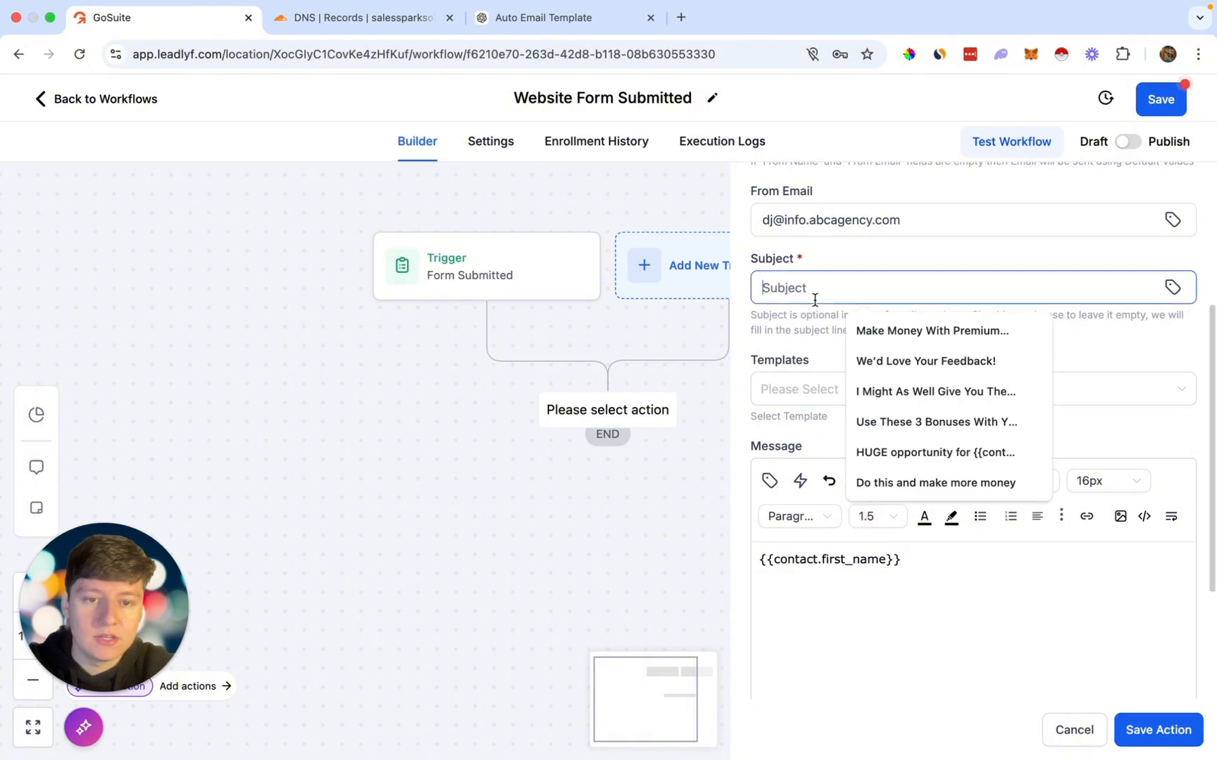
Step: Paste ChatGPT's email body, from Hi to Team, into the message
{"action": "left_click", "coordinate": [557, 19]}
{"action": "left_click_drag", "start_coordinate": [331, 345], "coordinate": [538, 576]}
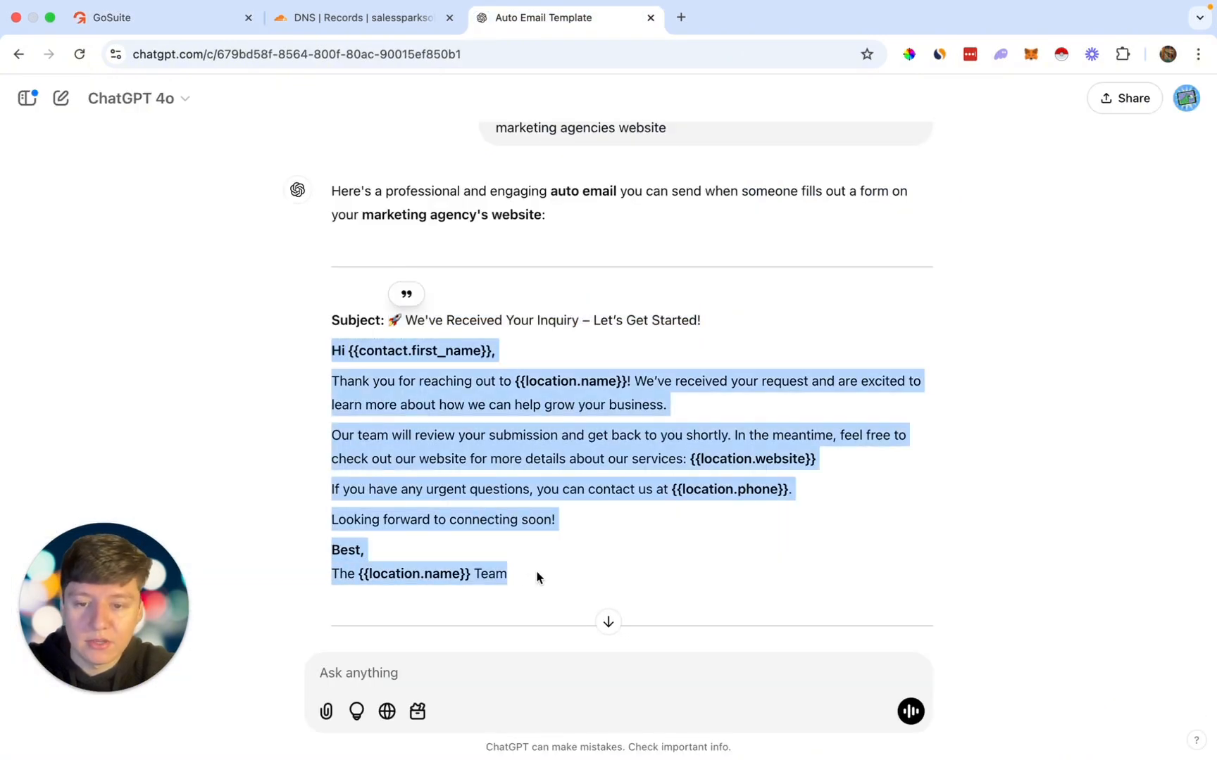
{"action": "left_click", "coordinate": [201, 19]}
{"action": "left_click", "coordinate": [817, 556]}
{"action": "key", "text": "ctrl+v"}
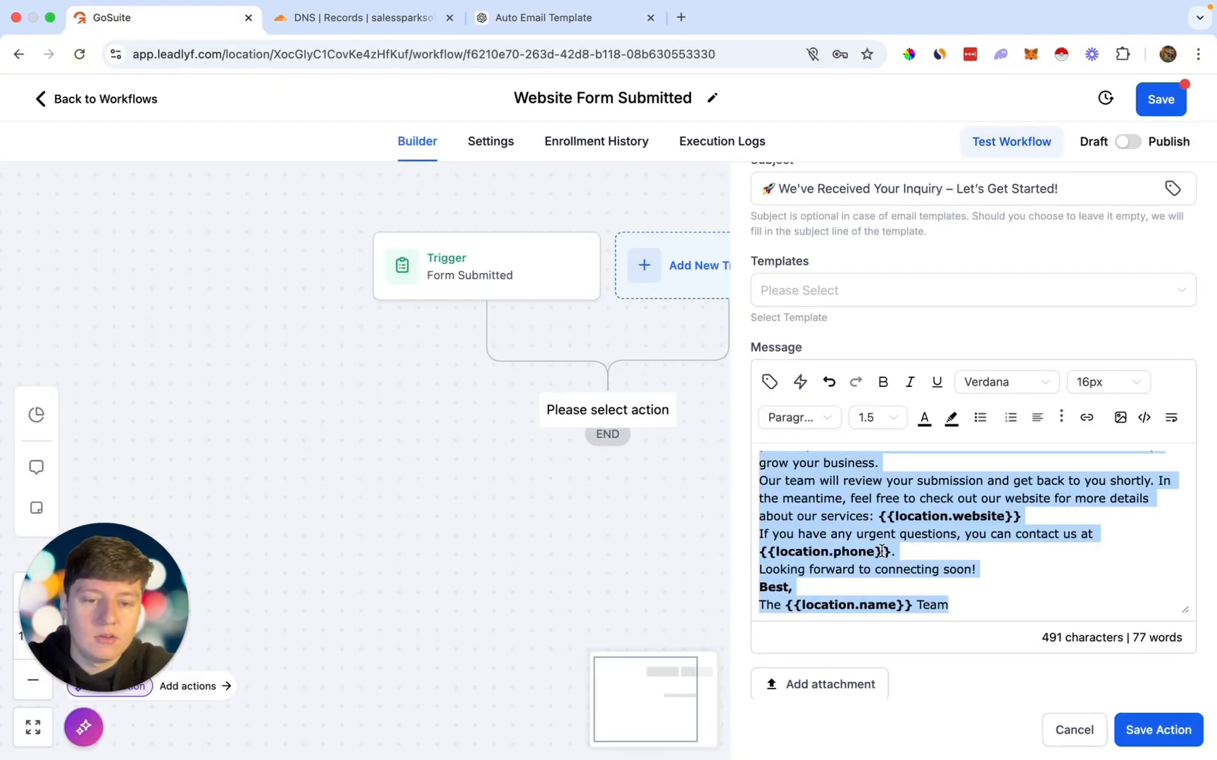
Step: Add blank lines after the greeting, first paragraph, phone sentence and before the sign-off
{"action": "left_click", "coordinate": [769, 585]}
{"action": "key", "text": "Return"}
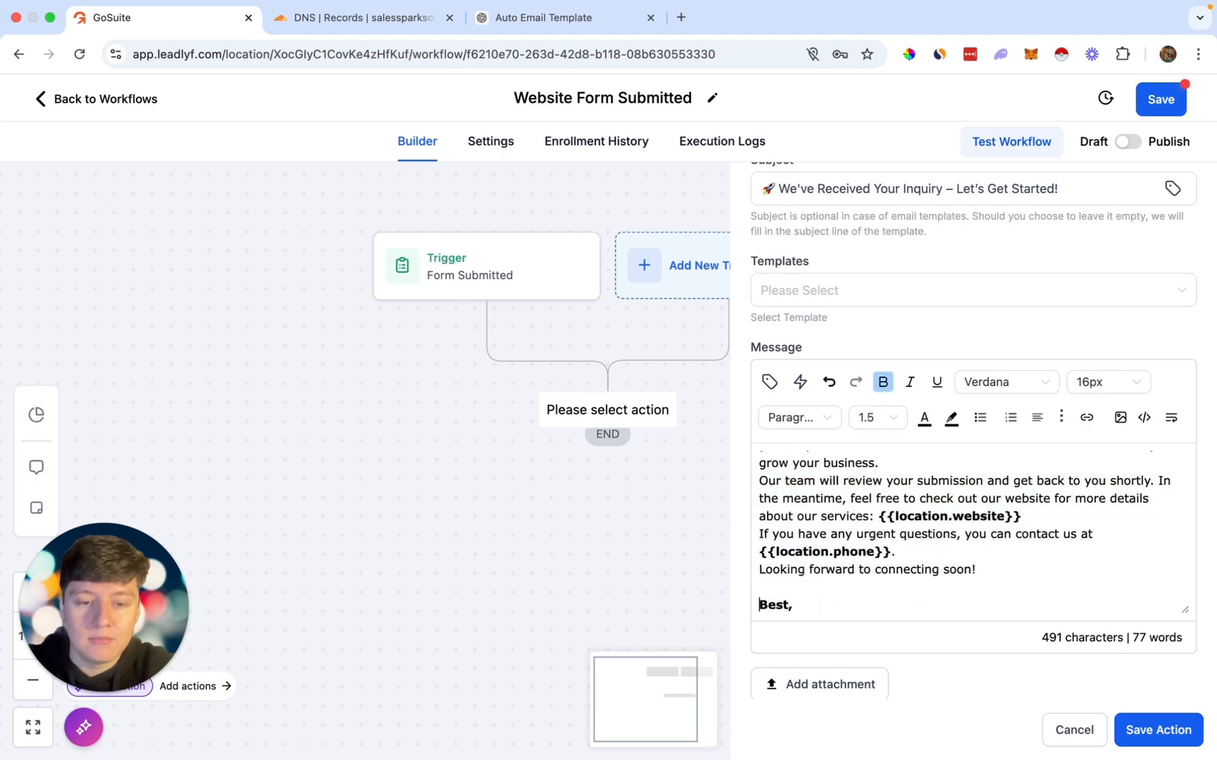
{"action": "left_click", "coordinate": [911, 549]}
{"action": "key", "text": "Return"}
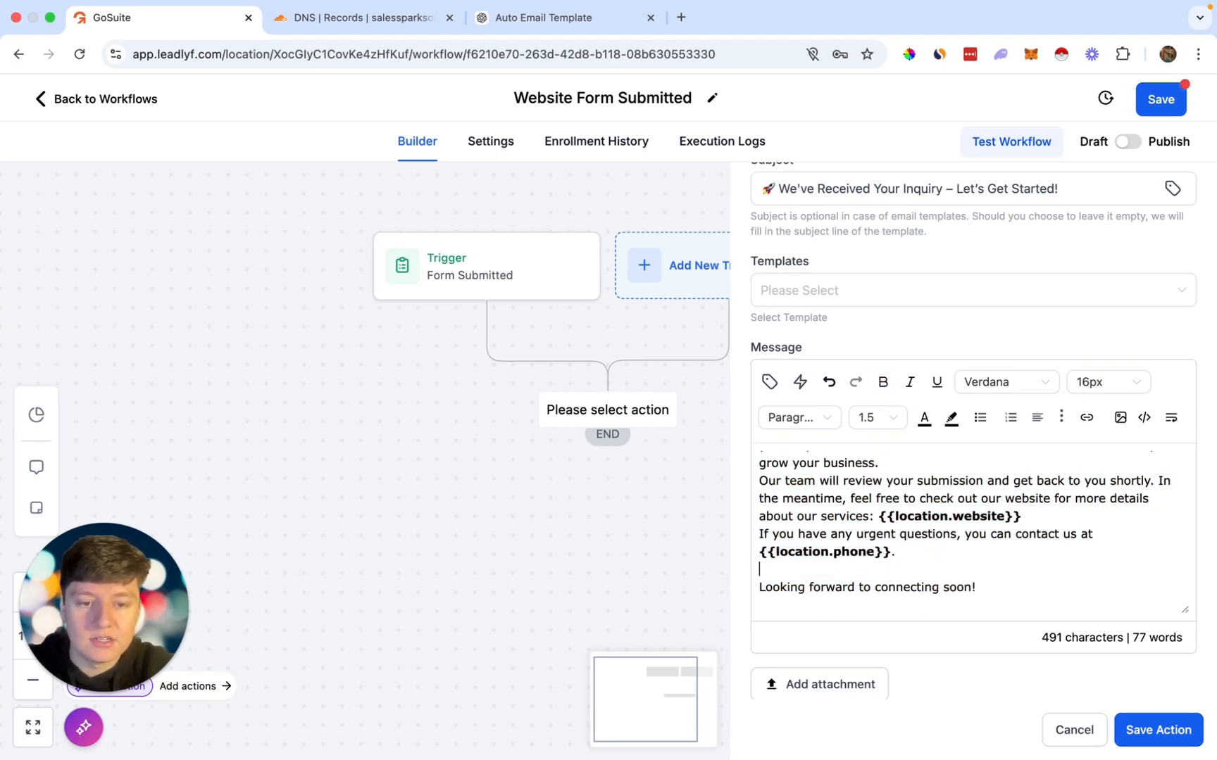
{"action": "scroll", "coordinate": [912, 550], "scroll_direction": "up", "scroll_amount": 2}
{"action": "scroll", "coordinate": [902, 517], "scroll_direction": "up", "scroll_amount": 2}
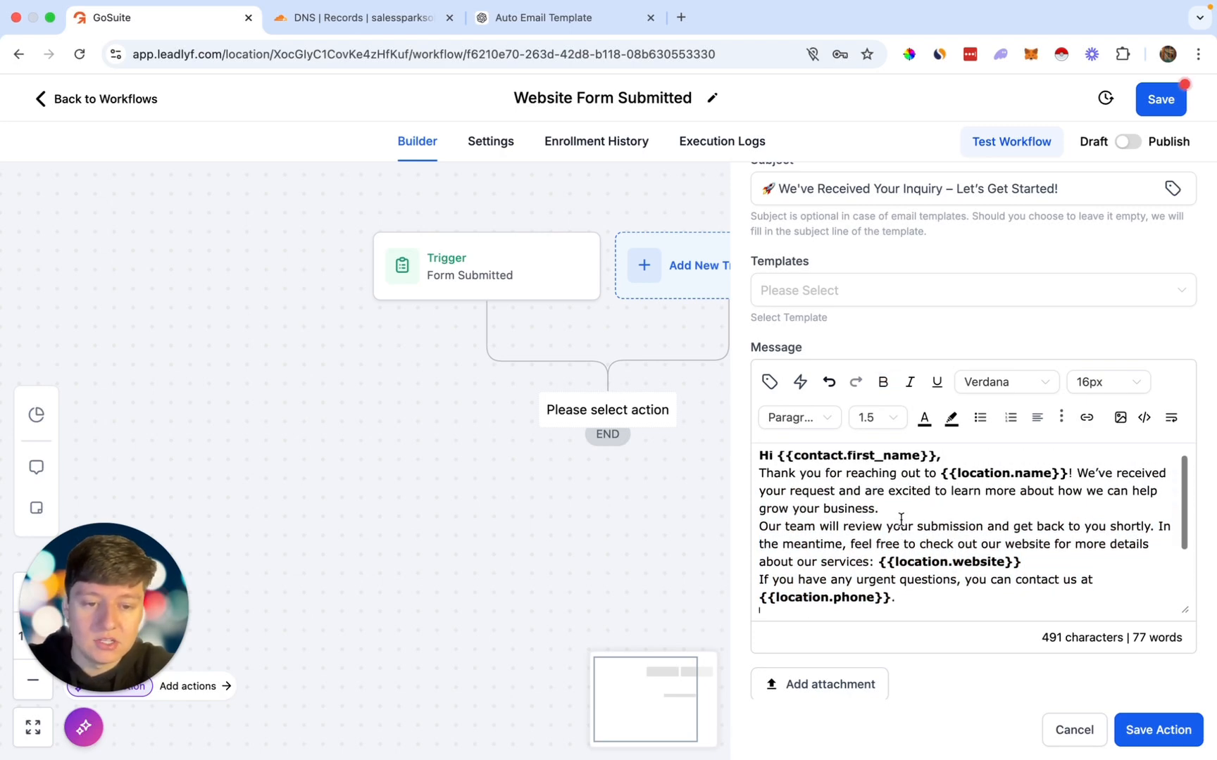
{"action": "left_click", "coordinate": [902, 515]}
{"action": "key", "text": "Return"}
{"action": "left_click", "coordinate": [977, 454]}
{"action": "key", "text": "Return"}
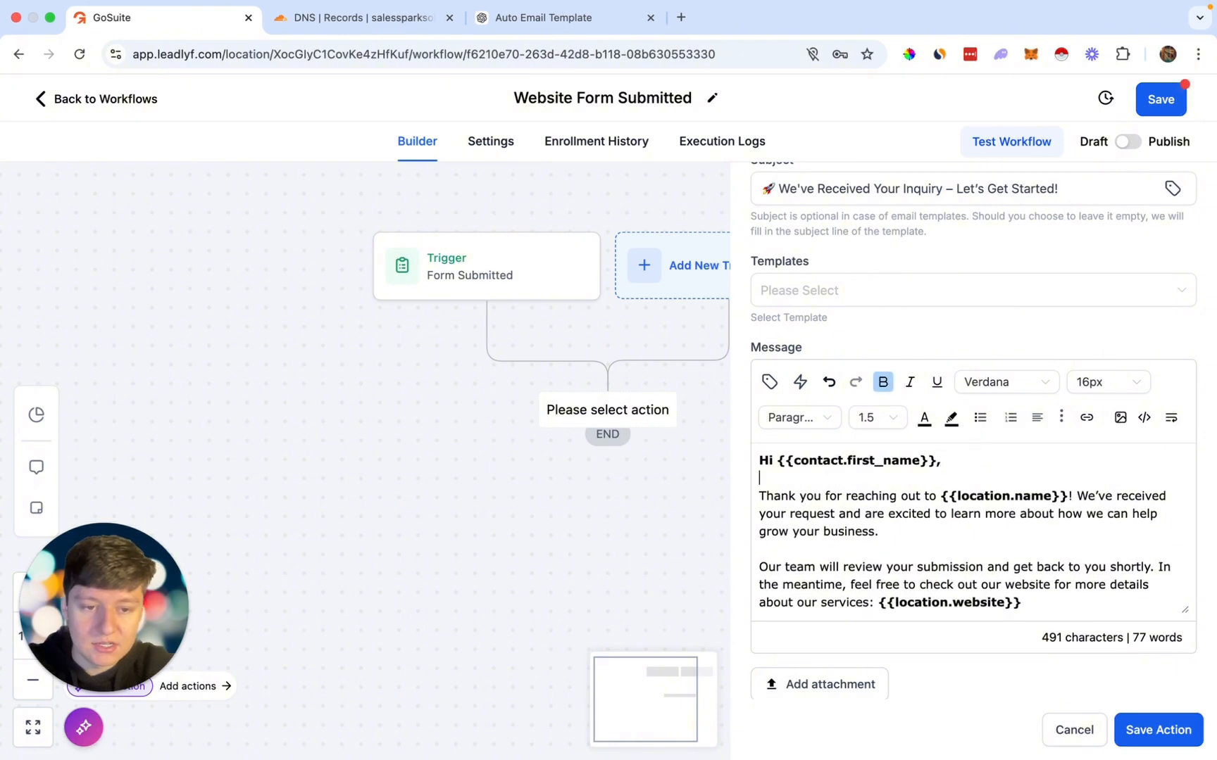
Step: Save the Email step into the workflow
{"action": "scroll", "coordinate": [978, 454], "scroll_direction": "down", "scroll_amount": 1}
{"action": "scroll", "coordinate": [947, 513], "scroll_direction": "down", "scroll_amount": 2}
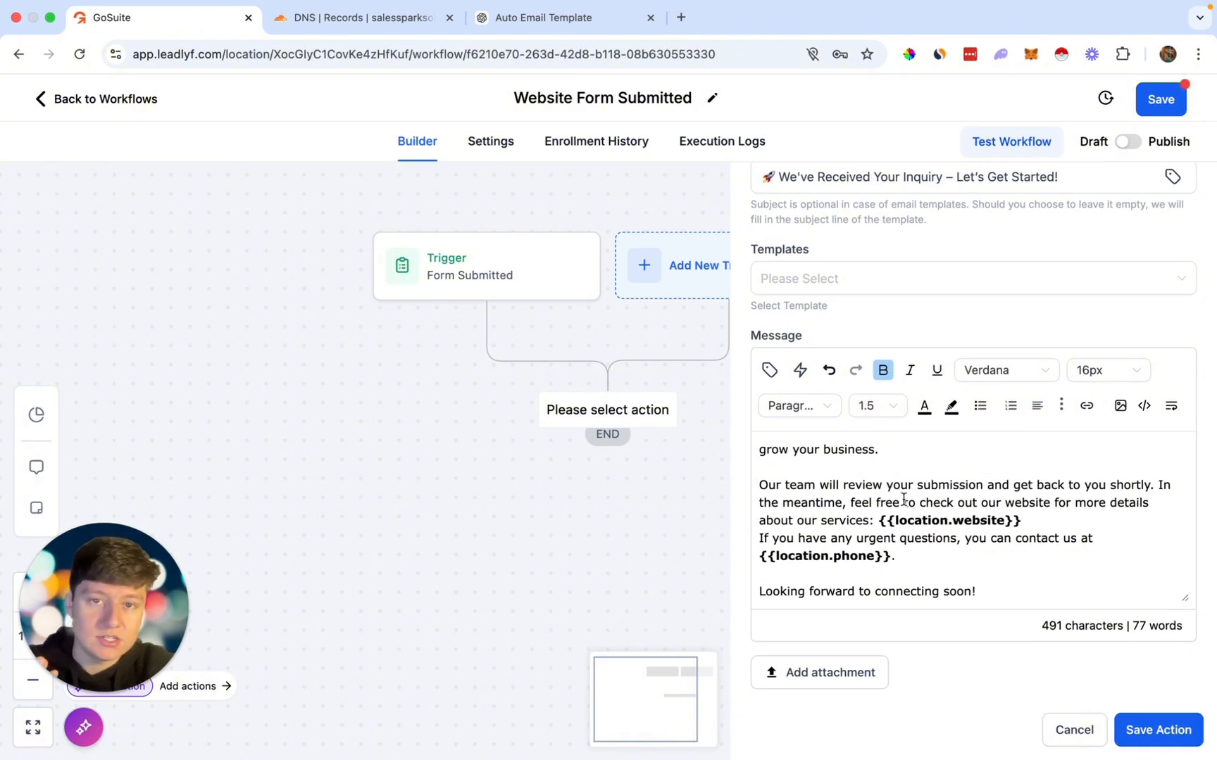
{"action": "scroll", "coordinate": [964, 423], "scroll_direction": "up", "scroll_amount": 5}
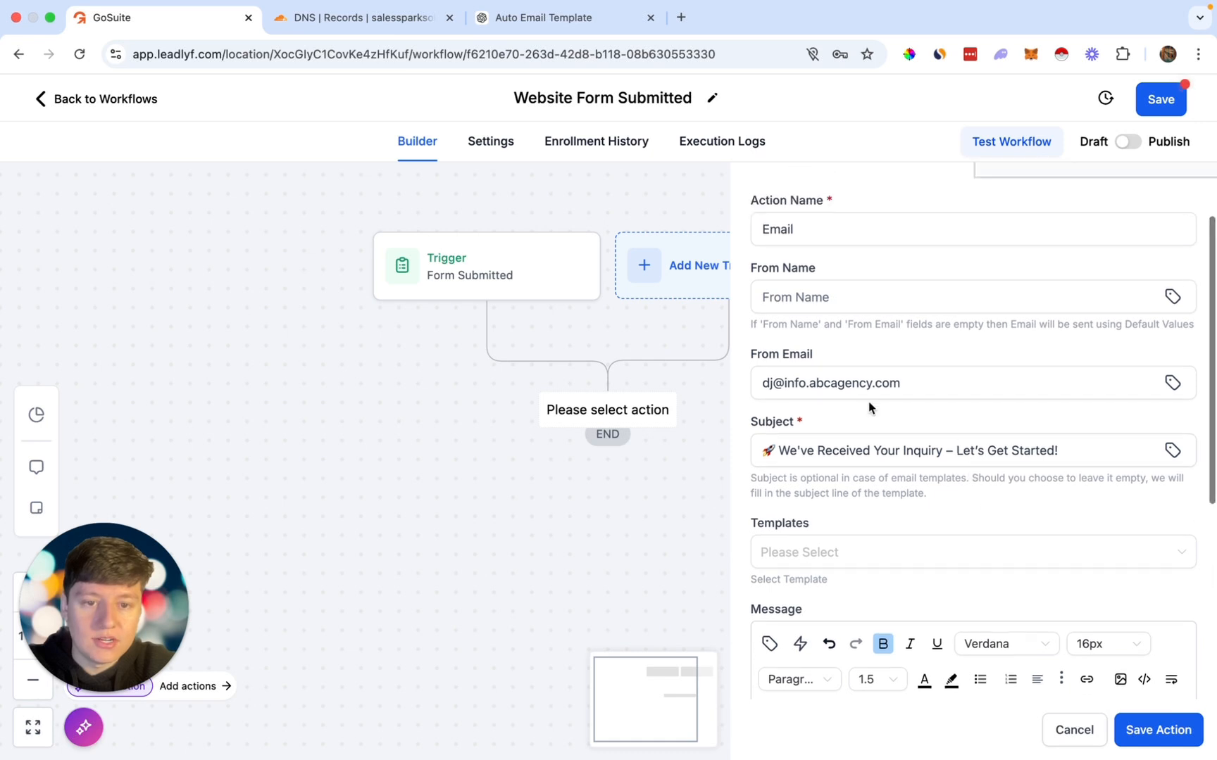
{"action": "scroll", "coordinate": [883, 453], "scroll_direction": "down", "scroll_amount": 4}
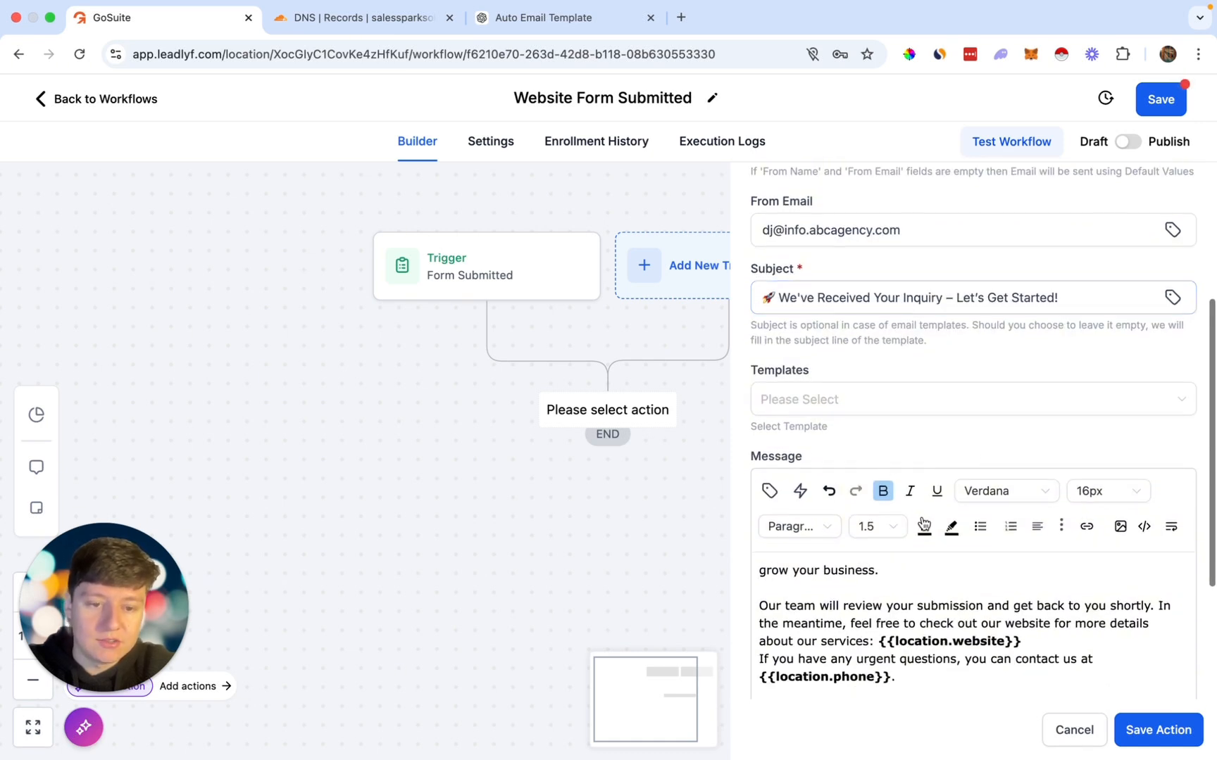
{"action": "left_click", "coordinate": [1156, 730]}
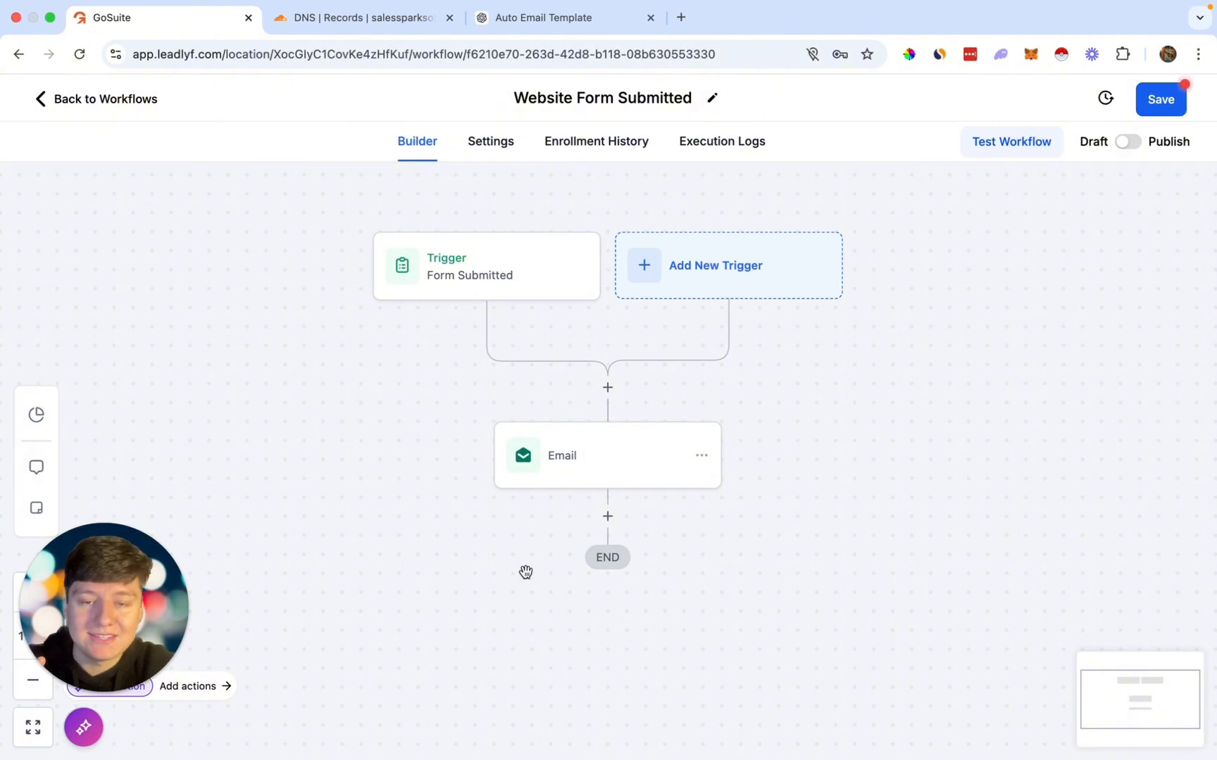
Step: Save the workflow and add a Wait step in days after the first Email
{"action": "left_click", "coordinate": [1180, 102]}
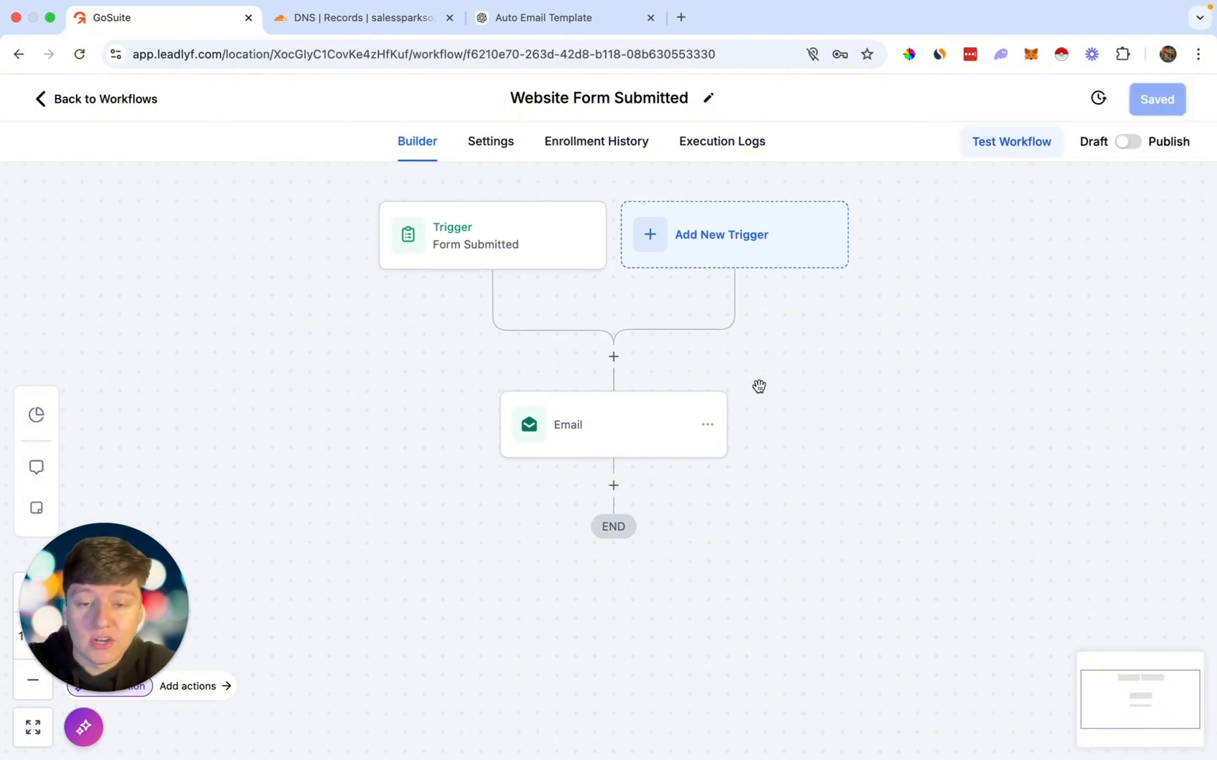
{"action": "left_click", "coordinate": [645, 480]}
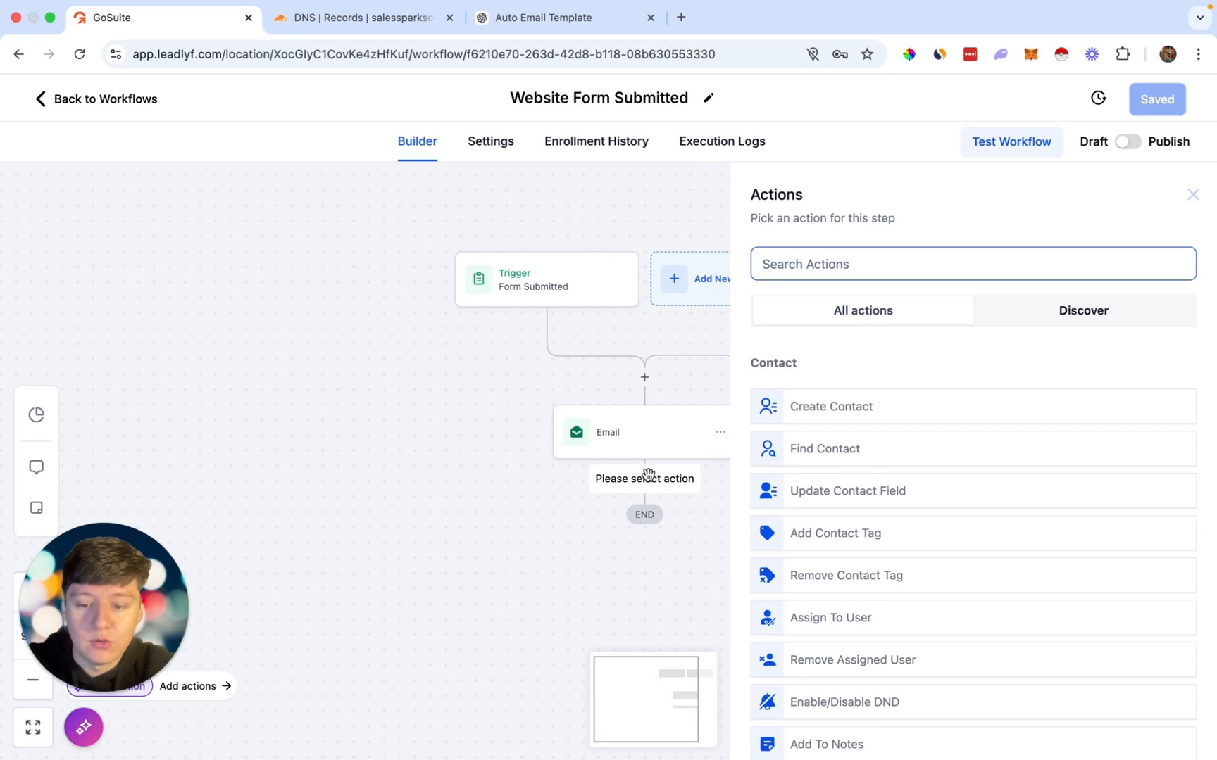
{"action": "type", "text": "wait"}
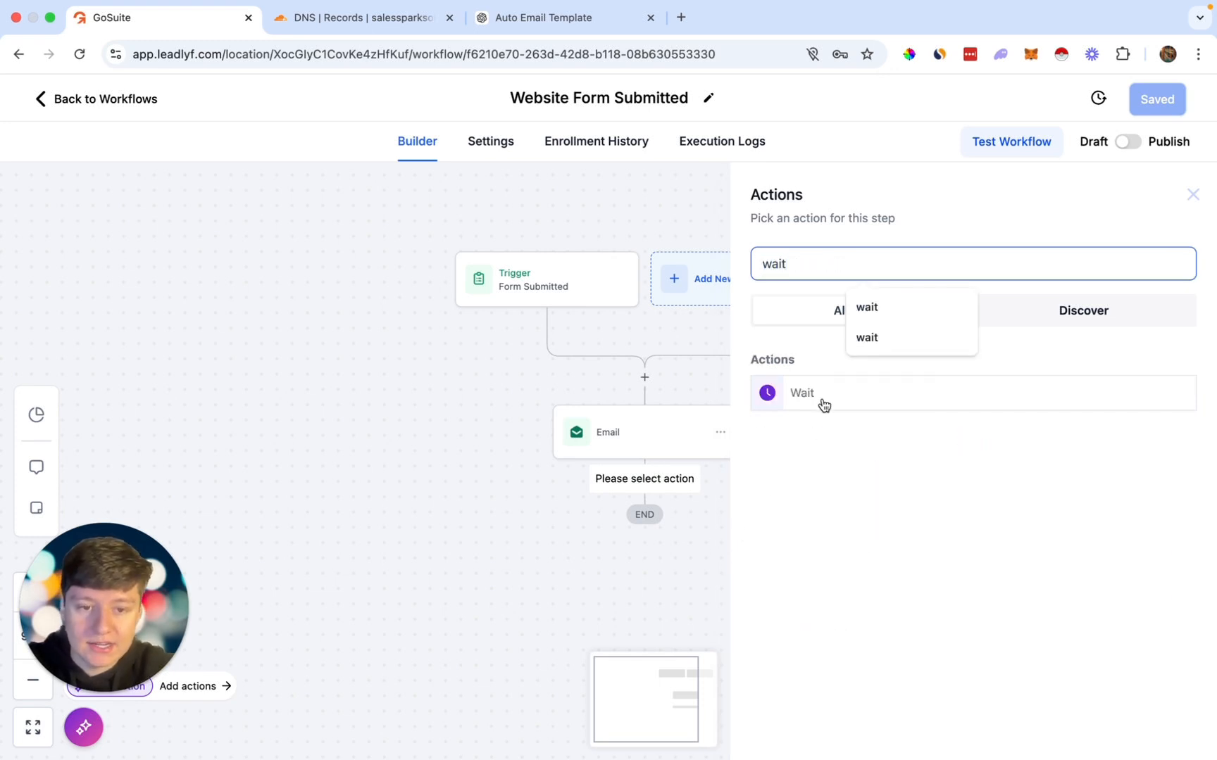
{"action": "left_click", "coordinate": [823, 402]}
{"action": "left_click", "coordinate": [536, 447]}
{"action": "left_click", "coordinate": [652, 451]}
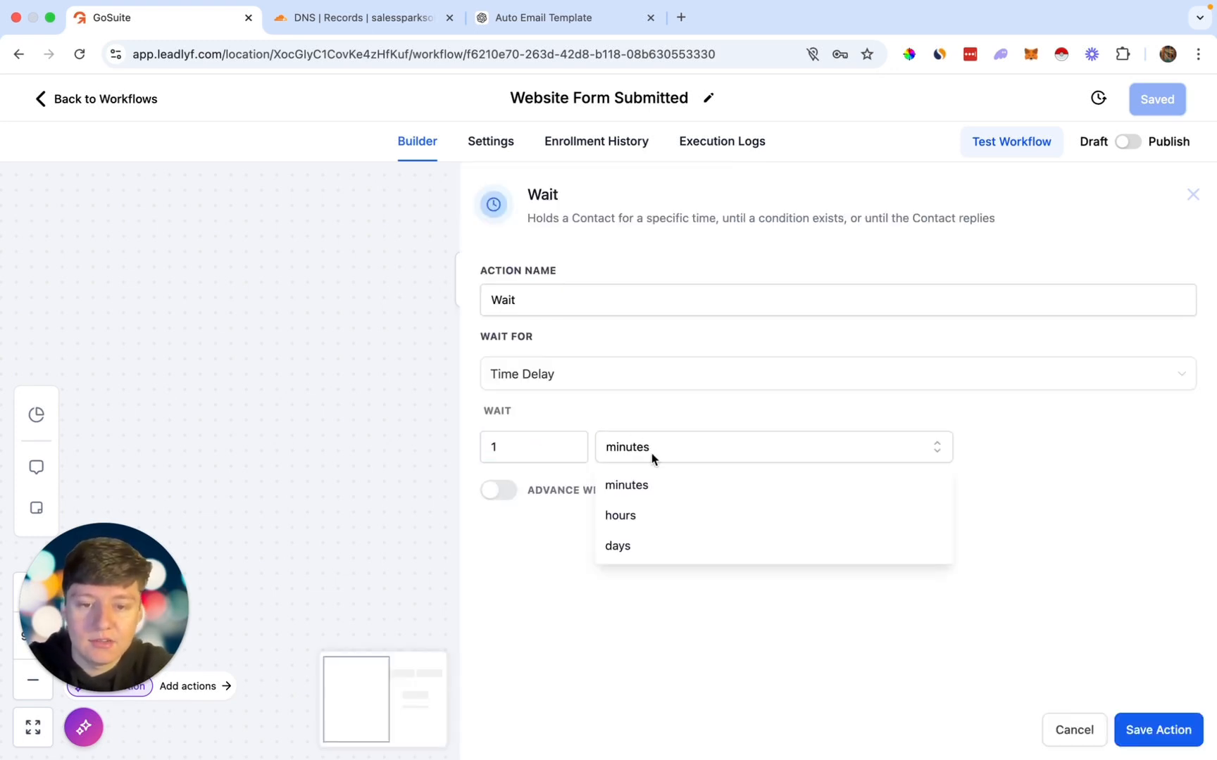
{"action": "left_click", "coordinate": [644, 547]}
{"action": "key", "text": "Return"}
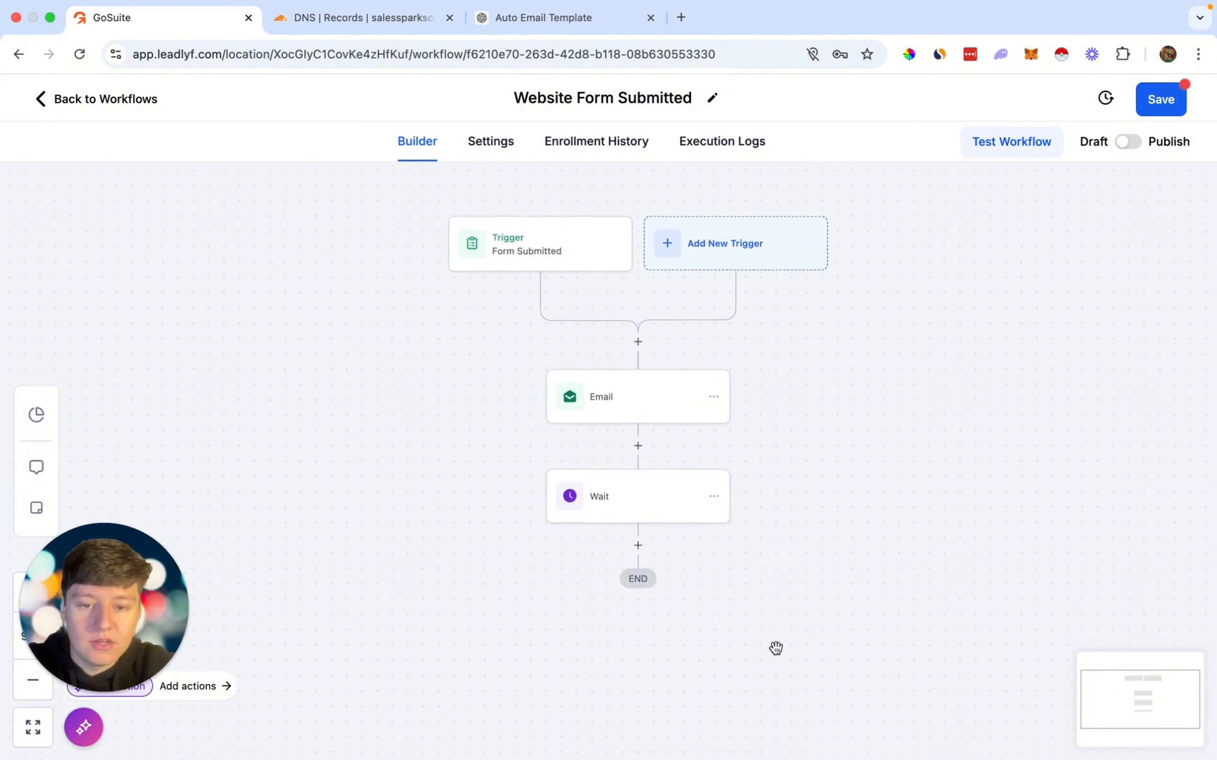
Step: Add a second Send Email action after the Wait step and save it
{"action": "left_click", "coordinate": [638, 537]}
{"action": "type", "text": "email"}
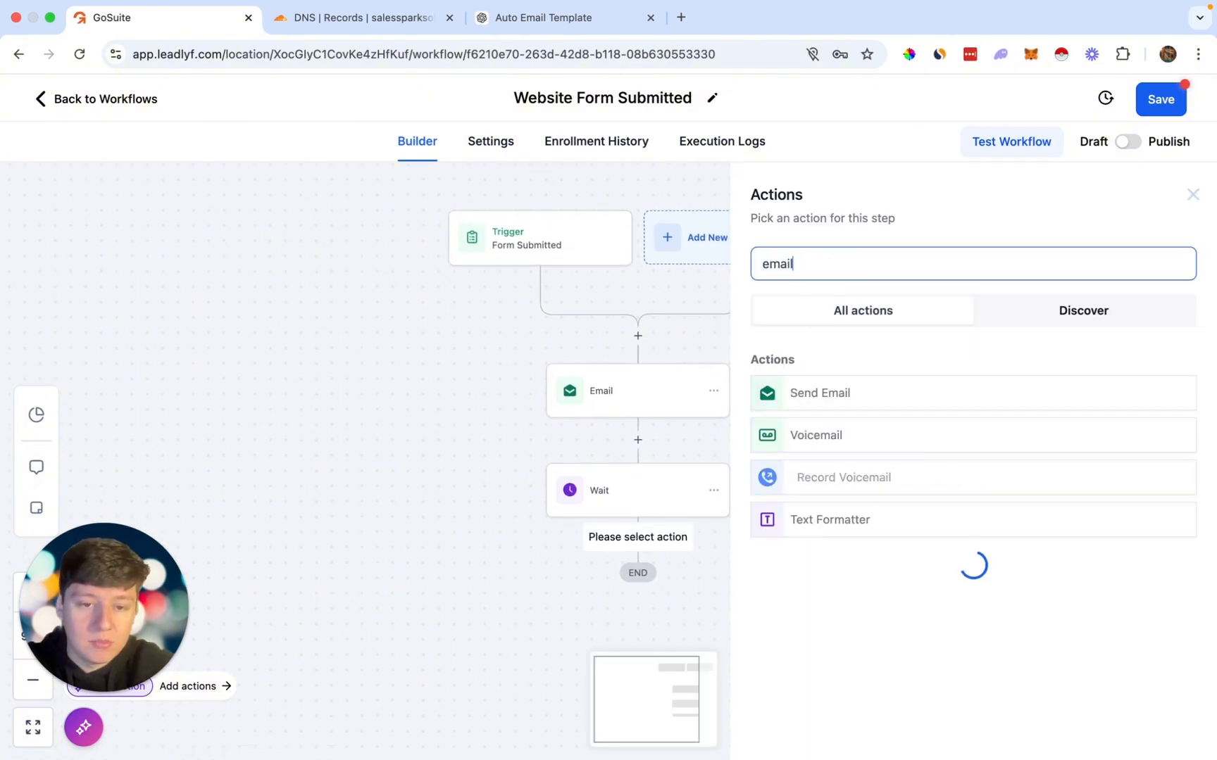
{"action": "left_click", "coordinate": [838, 391]}
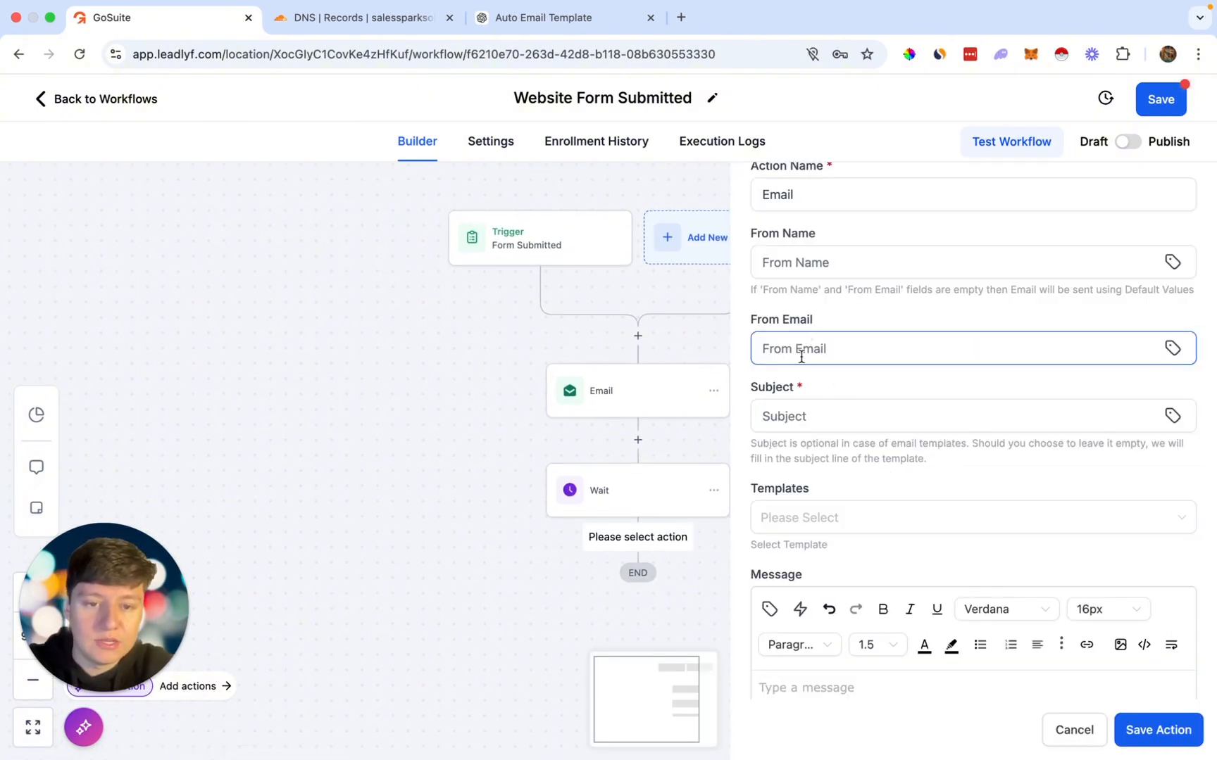
{"action": "scroll", "coordinate": [831, 401], "scroll_direction": "down", "scroll_amount": 4}
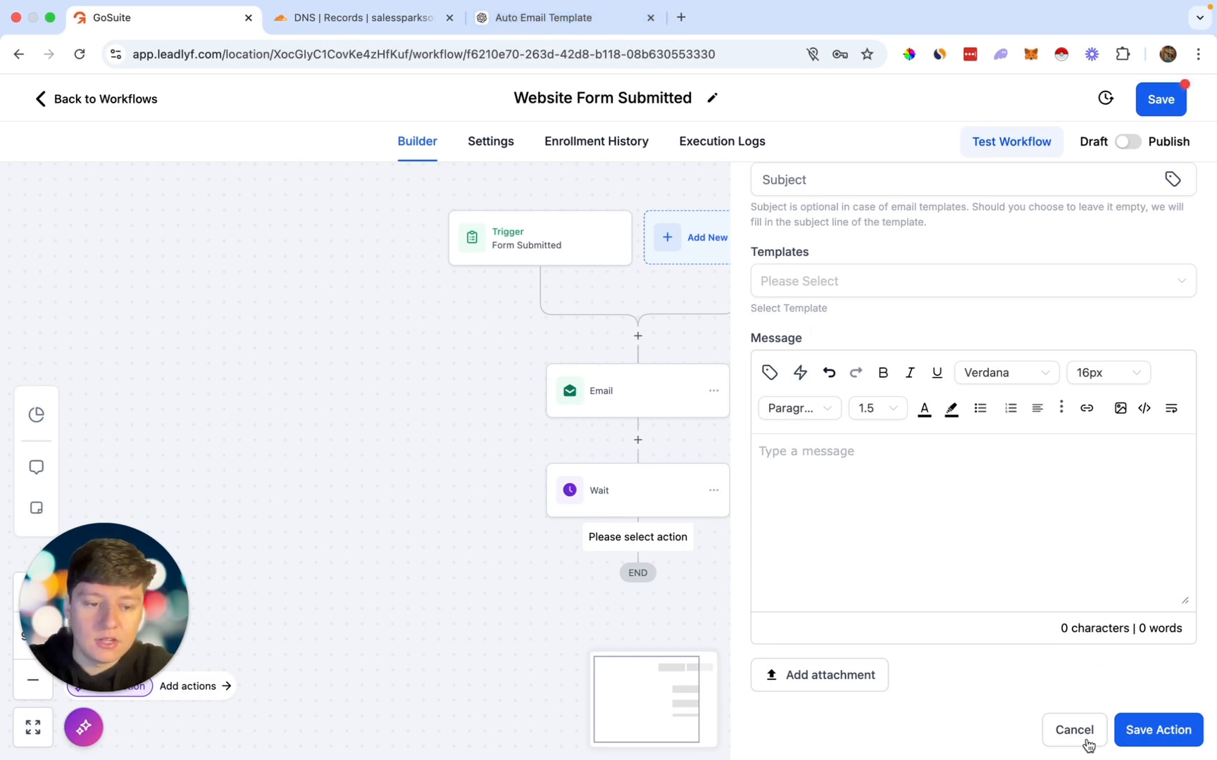
{"action": "left_click", "coordinate": [1136, 738]}
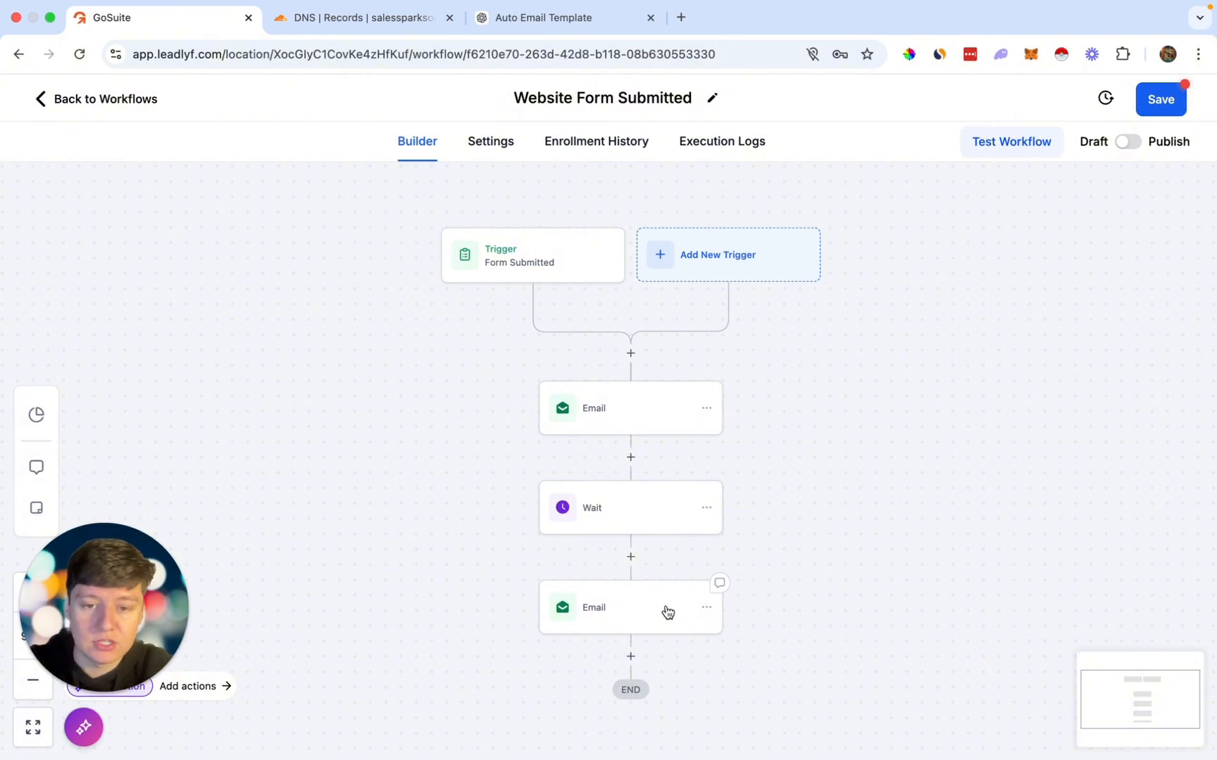
{"action": "scroll", "coordinate": [668, 611], "scroll_direction": "down", "scroll_amount": 1}
{"action": "scroll", "coordinate": [669, 611], "scroll_direction": "up", "scroll_amount": 1}
{"action": "scroll", "coordinate": [572, 321], "scroll_direction": "down", "scroll_amount": 1}
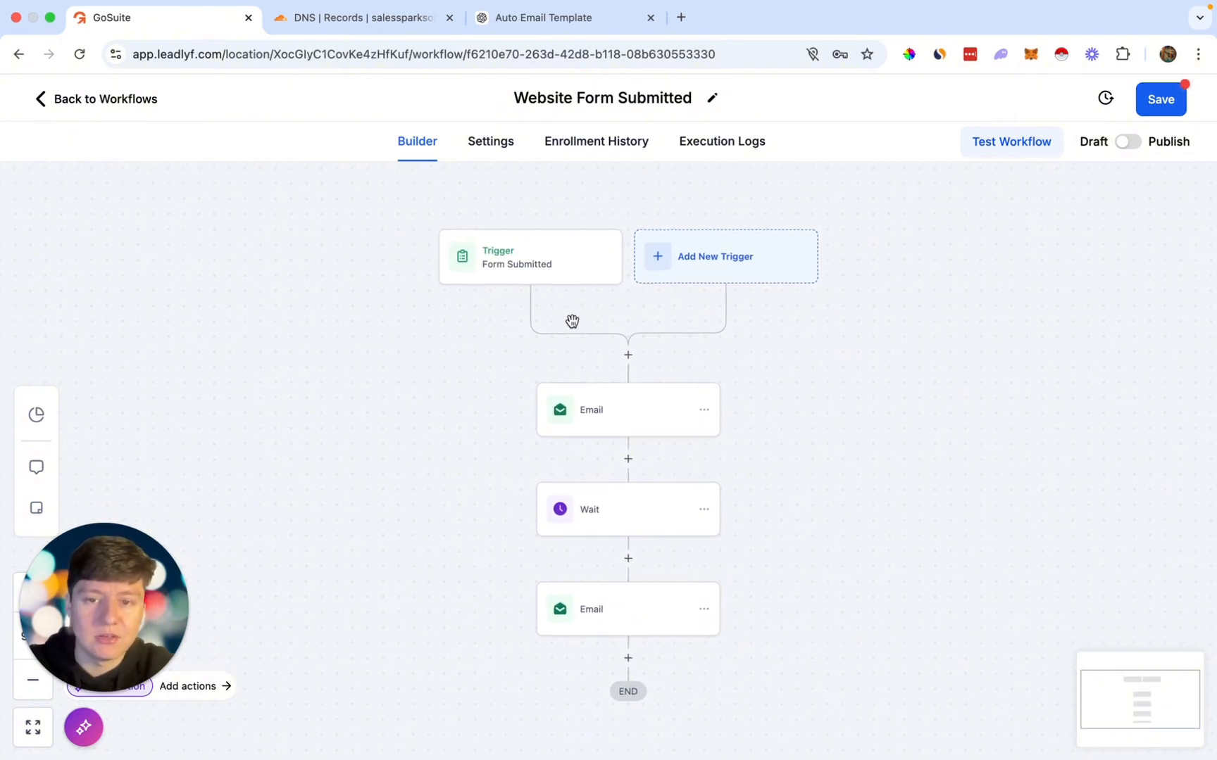
{"action": "left_click", "coordinate": [715, 266]}
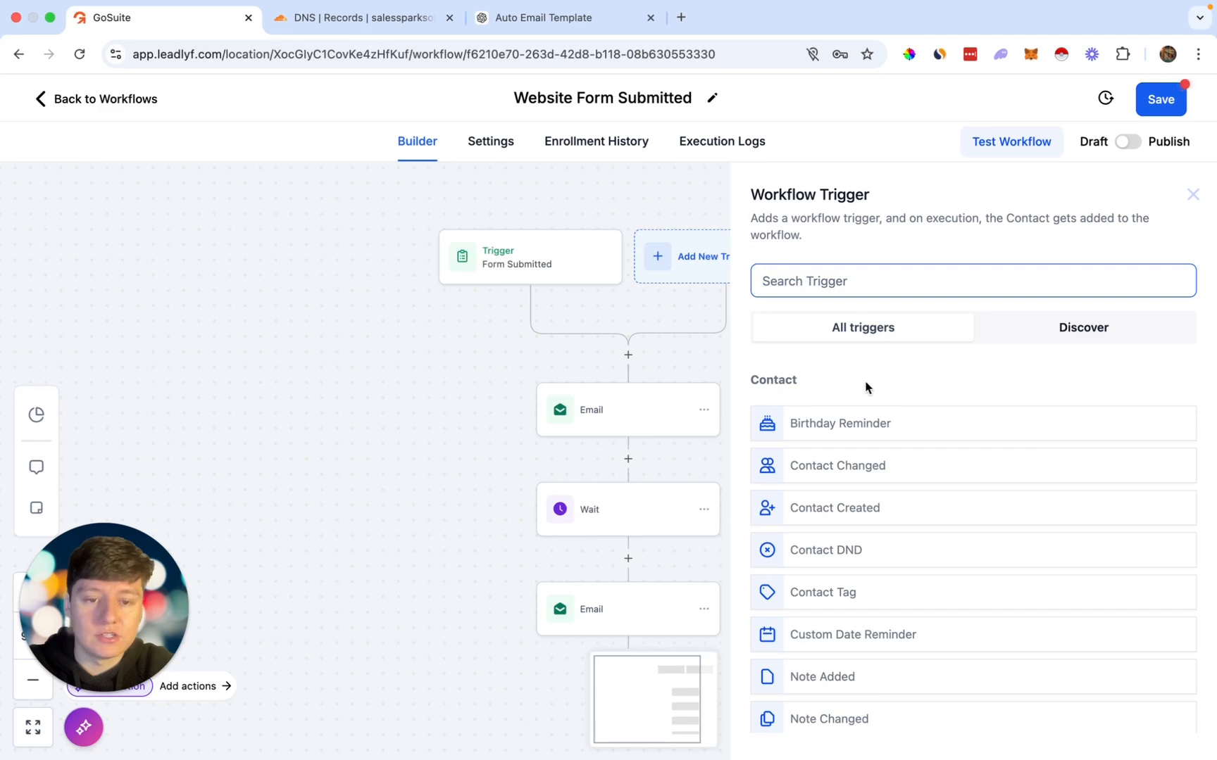
{"action": "scroll", "coordinate": [865, 387], "scroll_direction": "down", "scroll_amount": 3}
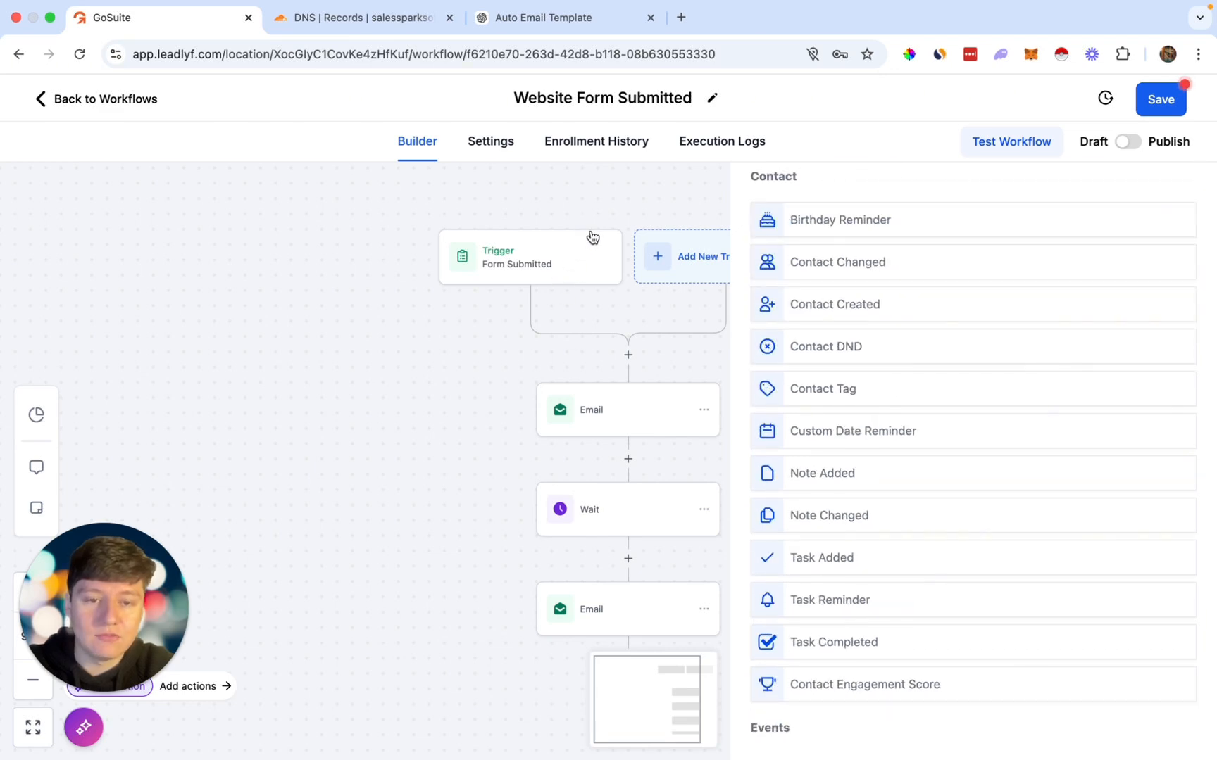
{"action": "scroll", "coordinate": [836, 443], "scroll_direction": "down", "scroll_amount": 2}
{"action": "scroll", "coordinate": [837, 443], "scroll_direction": "up", "scroll_amount": 5}
{"action": "type", "text": "su"}
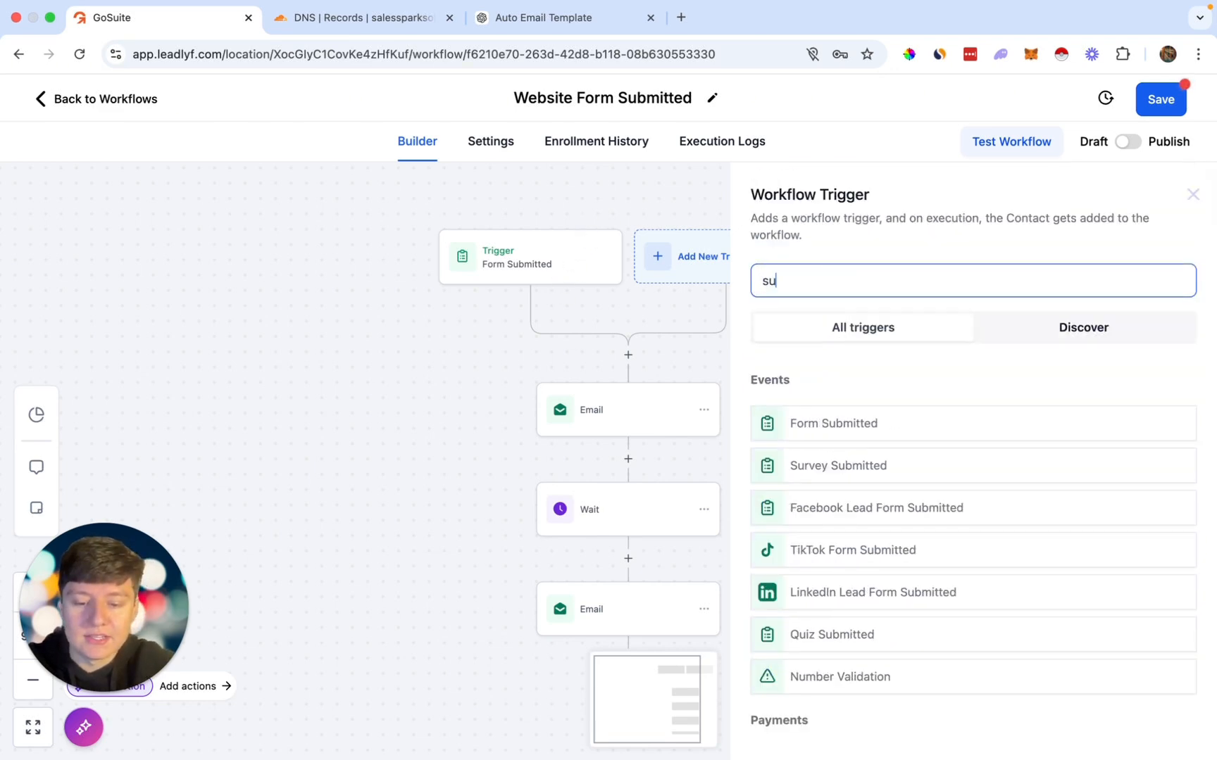
{"action": "type", "text": "rv"}
{"action": "key", "text": "BackSpace"}
{"action": "key", "text": "BackSpace"}
{"action": "key", "text": "BackSpace"}
{"action": "key", "text": "BackSpace"}
{"action": "type", "text": "pay"}
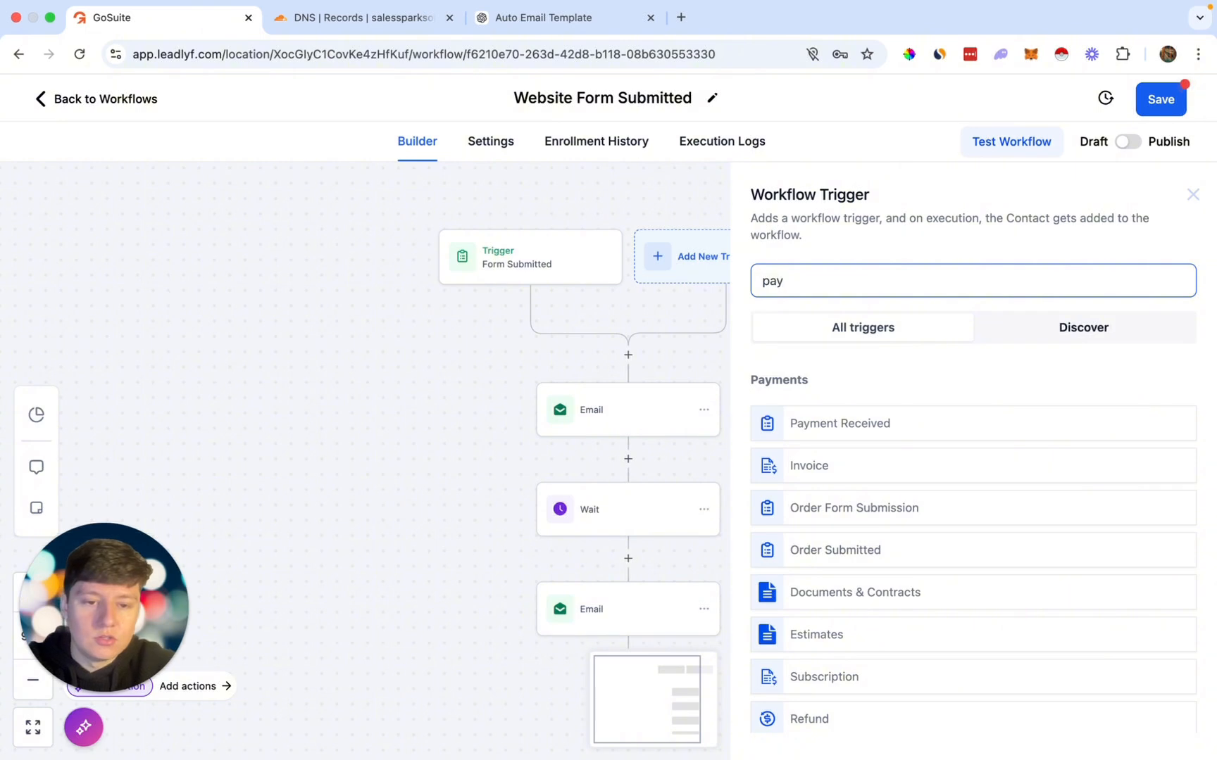
{"action": "scroll", "coordinate": [879, 438], "scroll_direction": "down", "scroll_amount": 2}
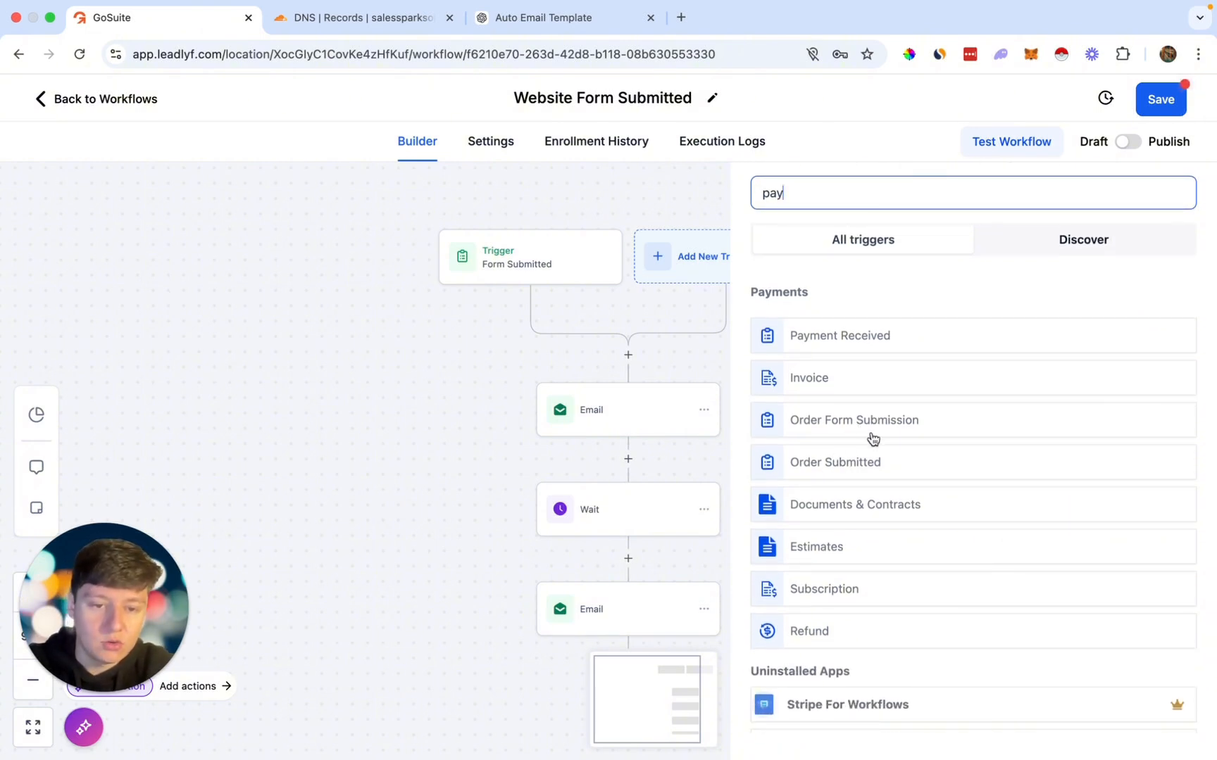
{"action": "key", "text": "BackSpace"}
{"action": "key", "text": "BackSpace"}
{"action": "key", "text": "BackSpace"}
{"action": "type", "text": "repl"}
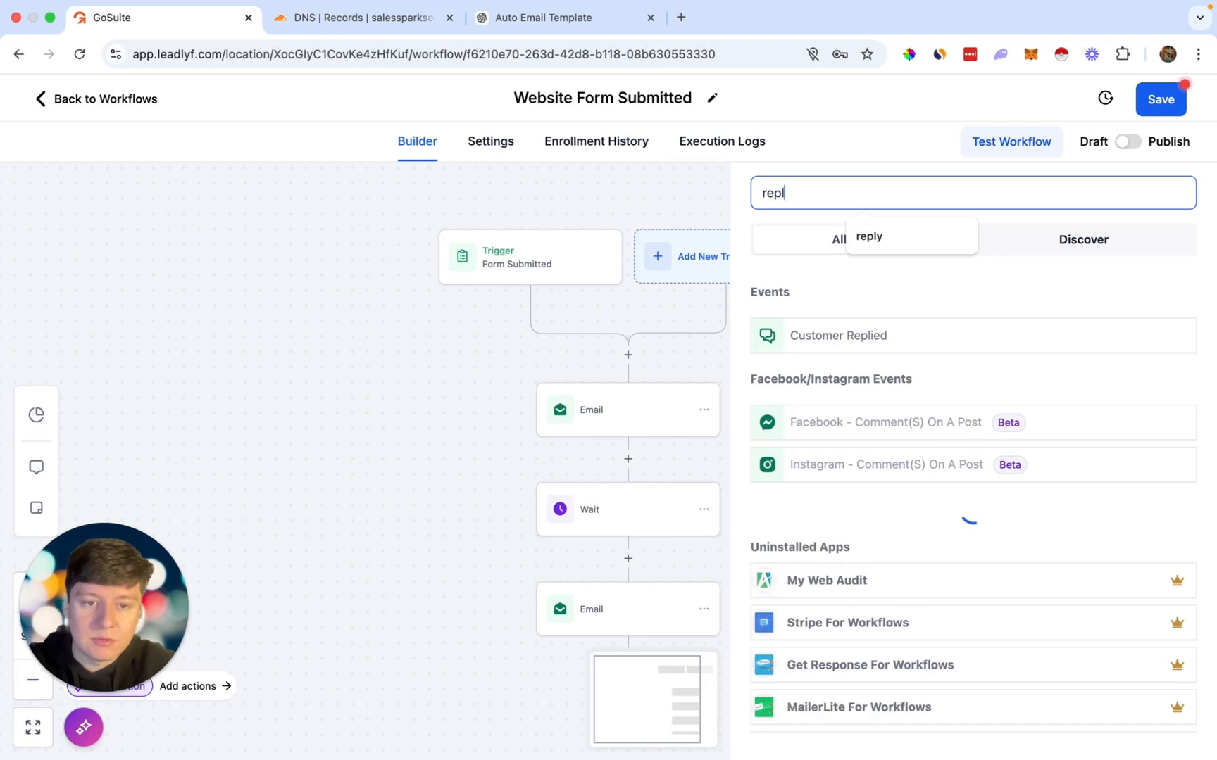
{"action": "left_click", "coordinate": [828, 431]}
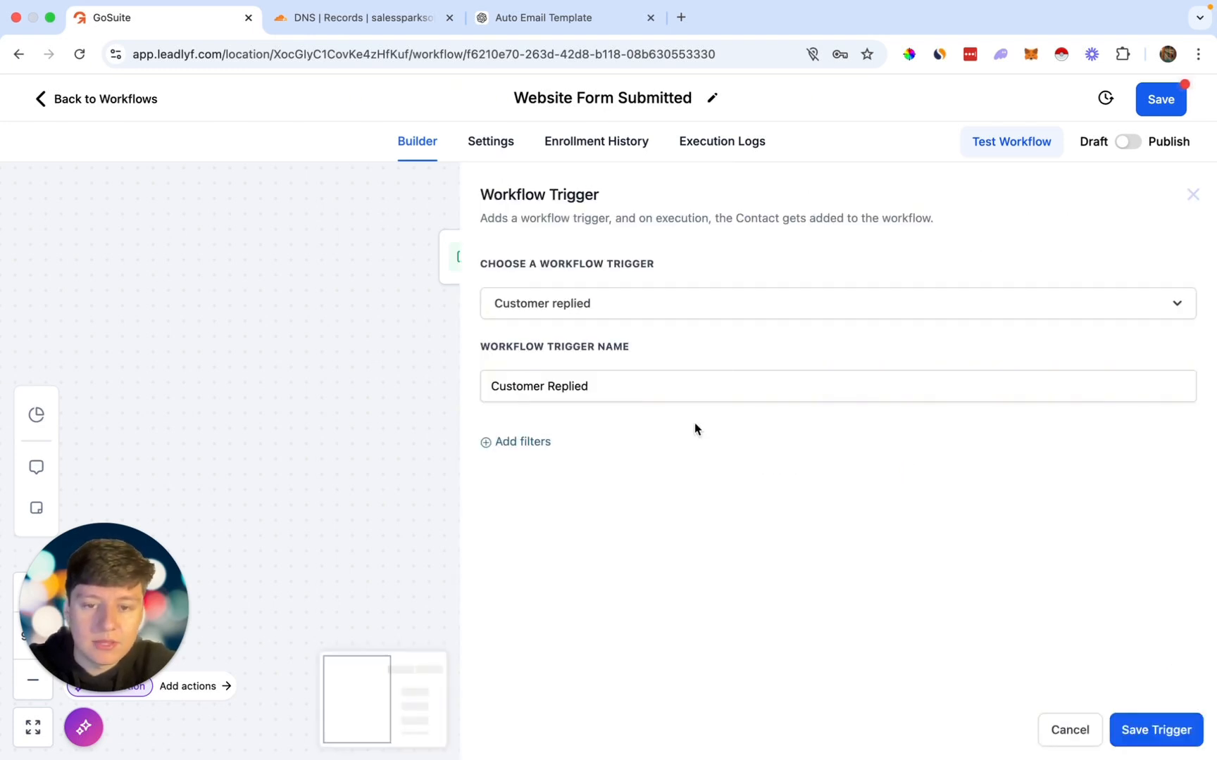
{"action": "left_click", "coordinate": [519, 440]}
{"action": "left_click", "coordinate": [517, 465]}
{"action": "scroll", "coordinate": [562, 634], "scroll_direction": "down", "scroll_amount": 3}
{"action": "left_click", "coordinate": [563, 672]}
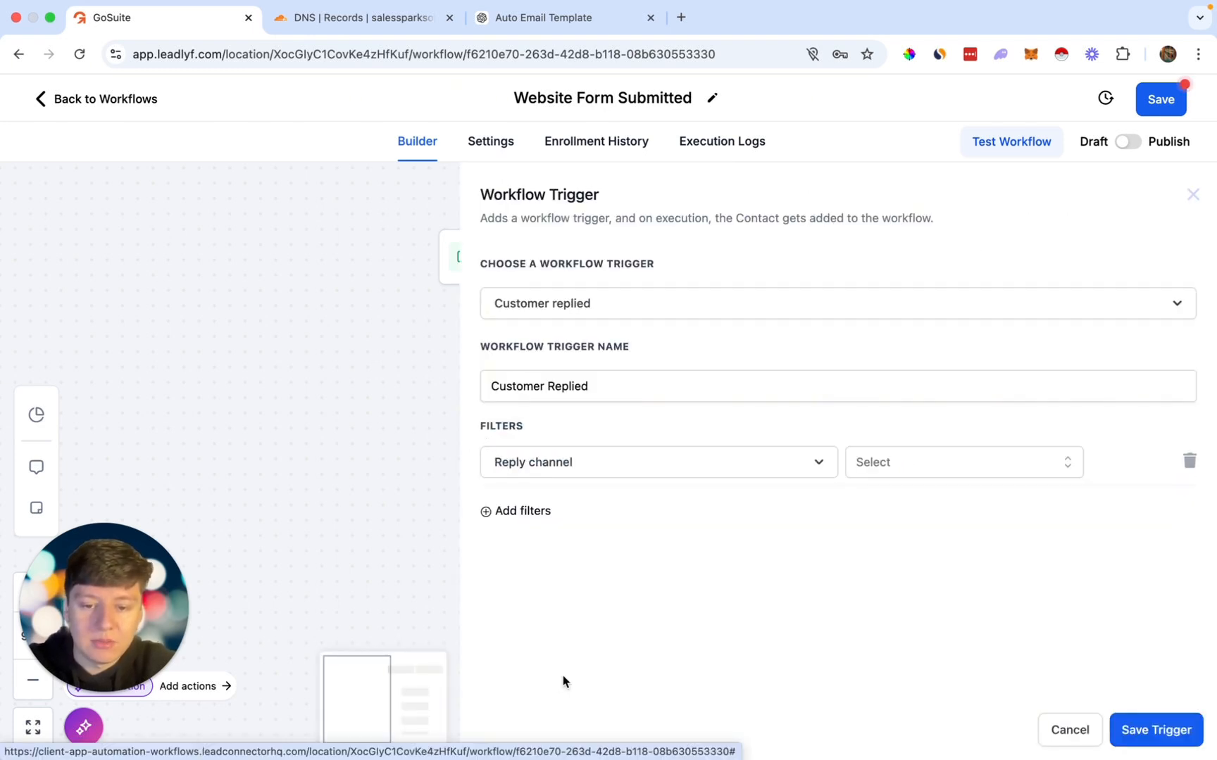
{"action": "left_click", "coordinate": [896, 463]}
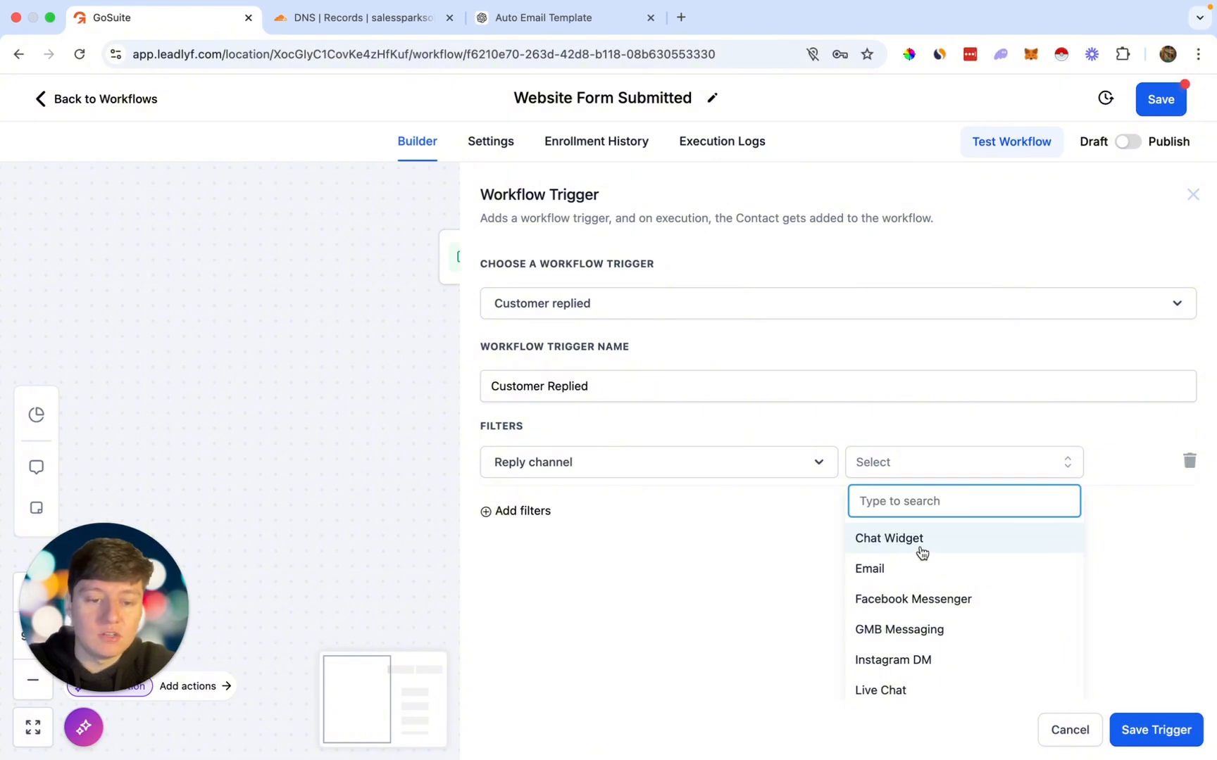
{"action": "scroll", "coordinate": [923, 551], "scroll_direction": "down", "scroll_amount": 1}
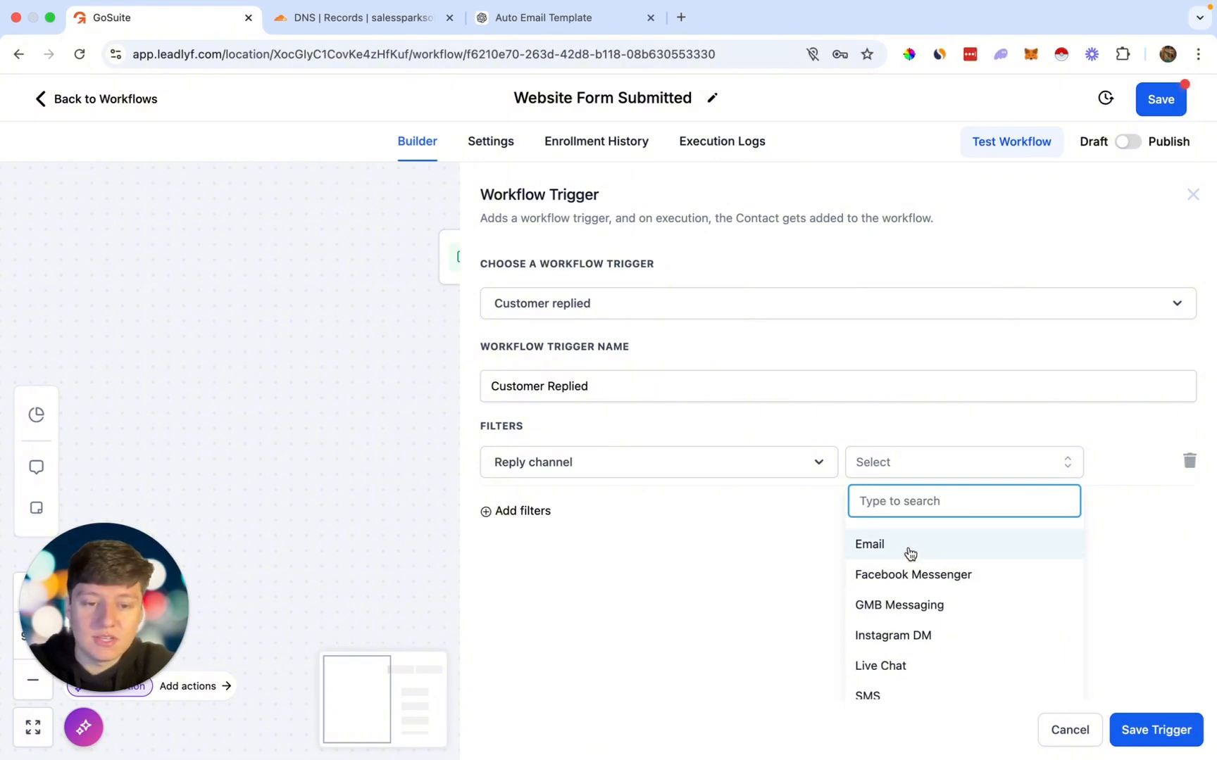
{"action": "scroll", "coordinate": [924, 594], "scroll_direction": "down", "scroll_amount": 1}
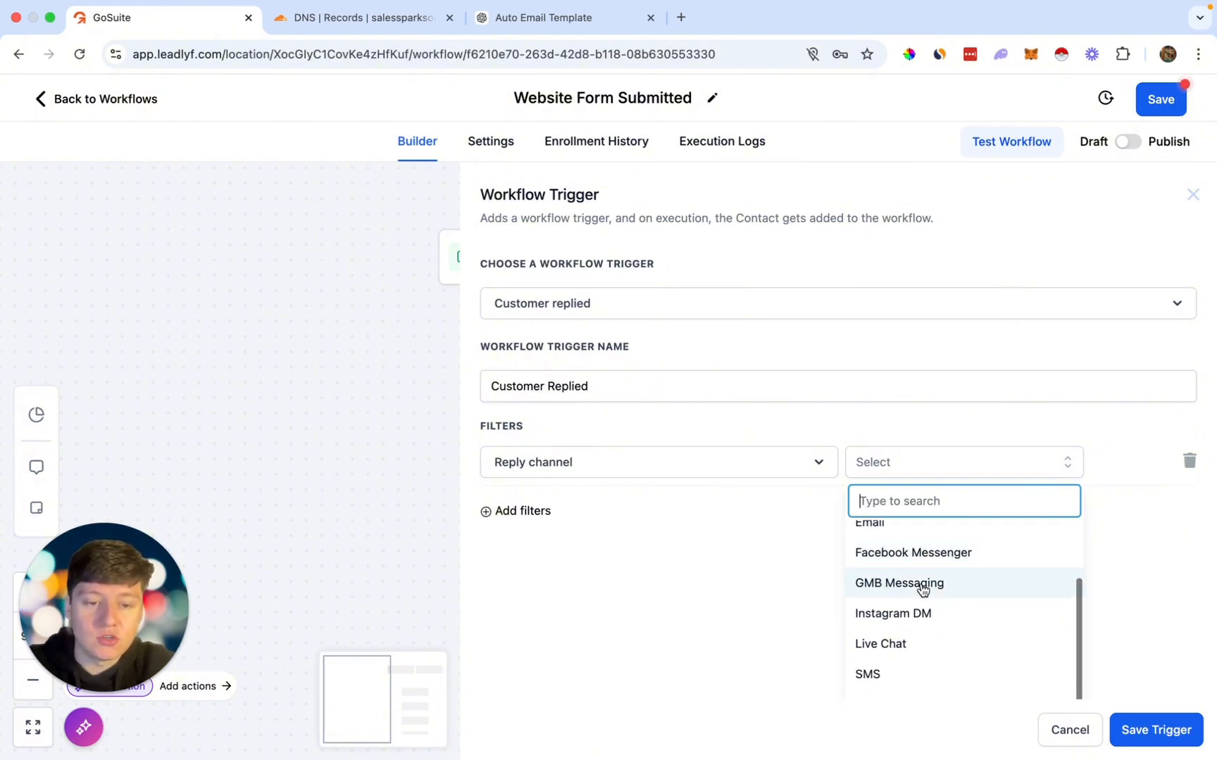
{"action": "scroll", "coordinate": [932, 592], "scroll_direction": "down", "scroll_amount": 1}
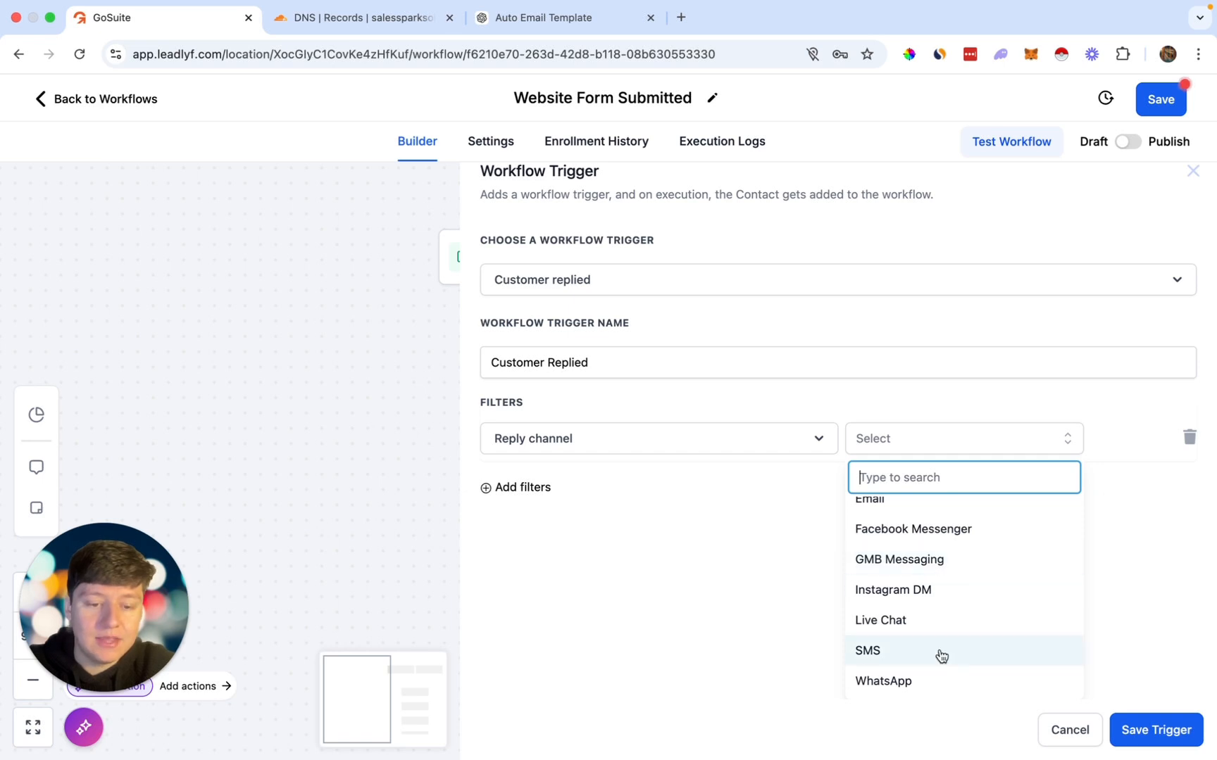
{"action": "left_click", "coordinate": [1084, 730]}
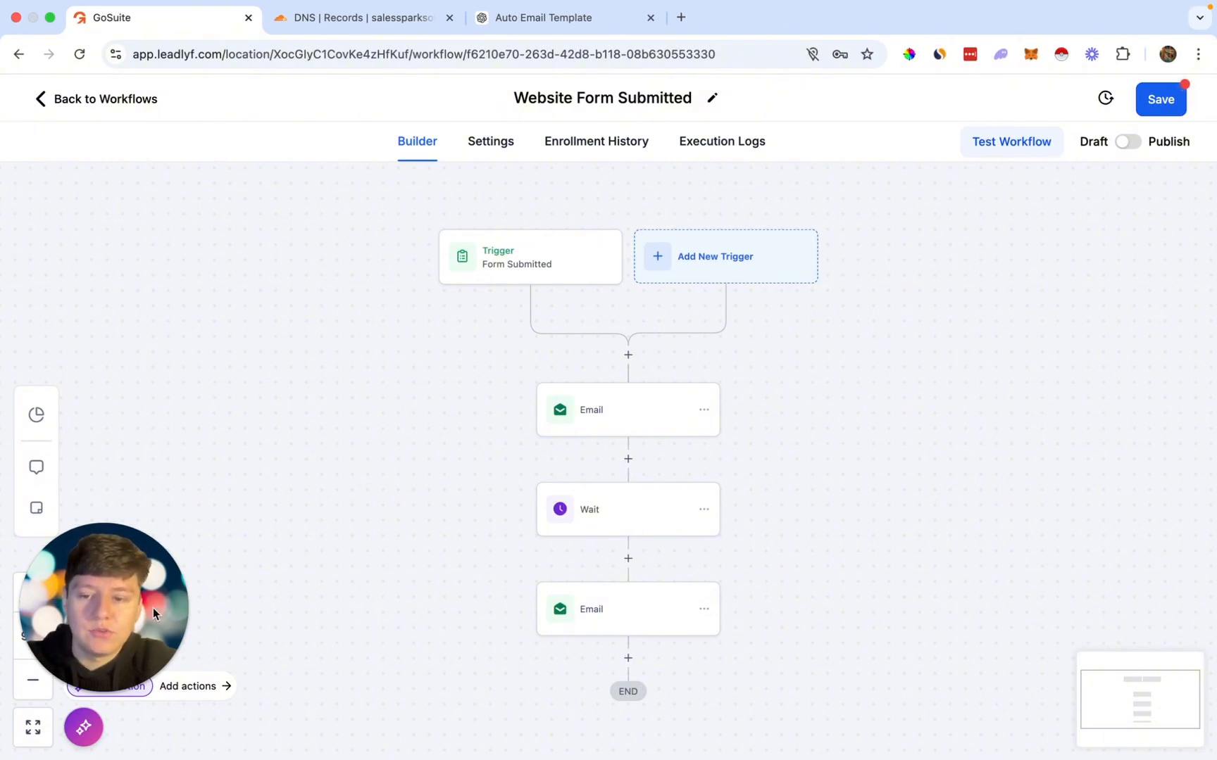
Step: Open and close the Workflow AI assistant, then save the Website Form Submitted workflow
{"action": "left_click", "coordinate": [86, 724]}
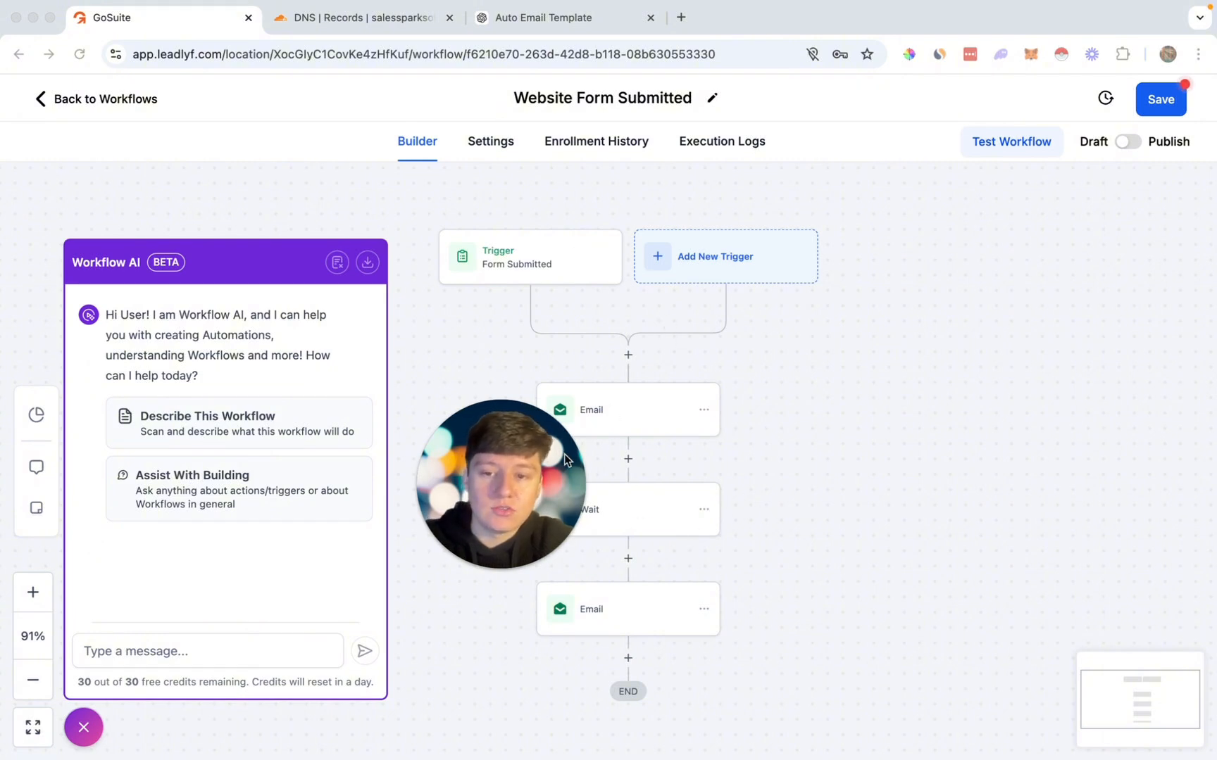
{"action": "left_click", "coordinate": [85, 727]}
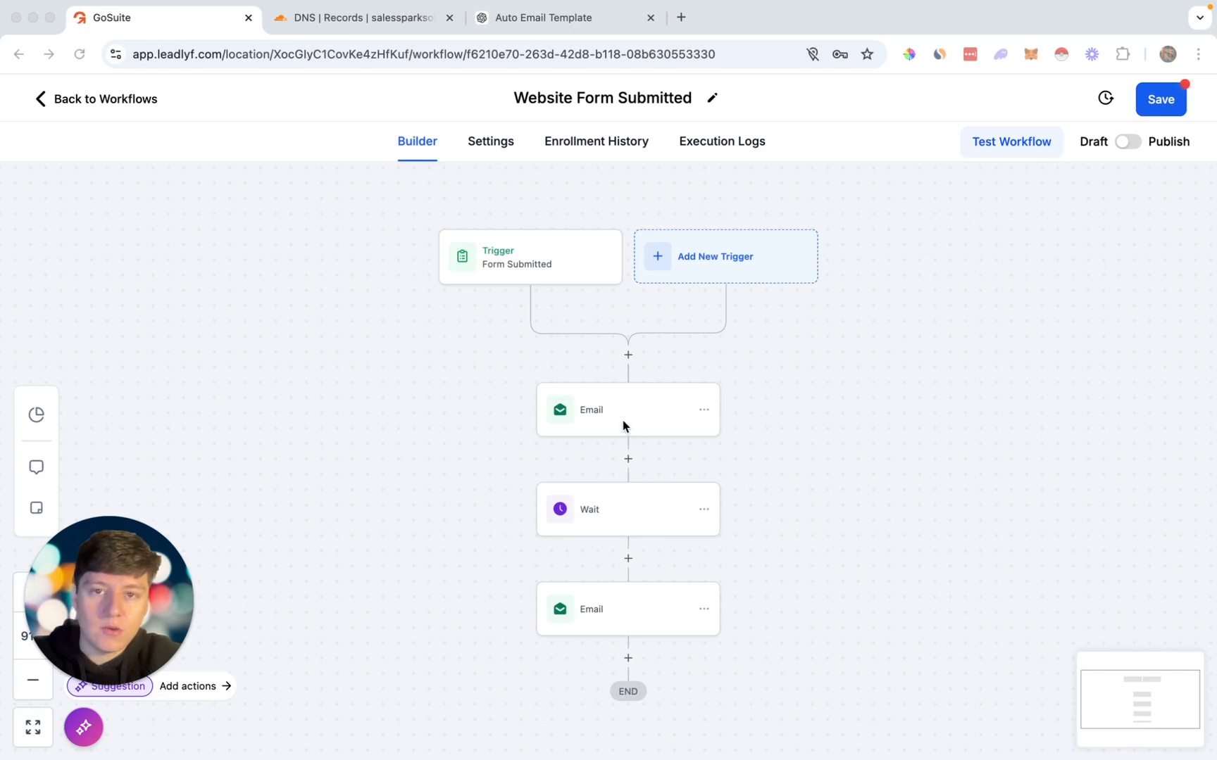
{"action": "left_click", "coordinate": [1160, 99]}
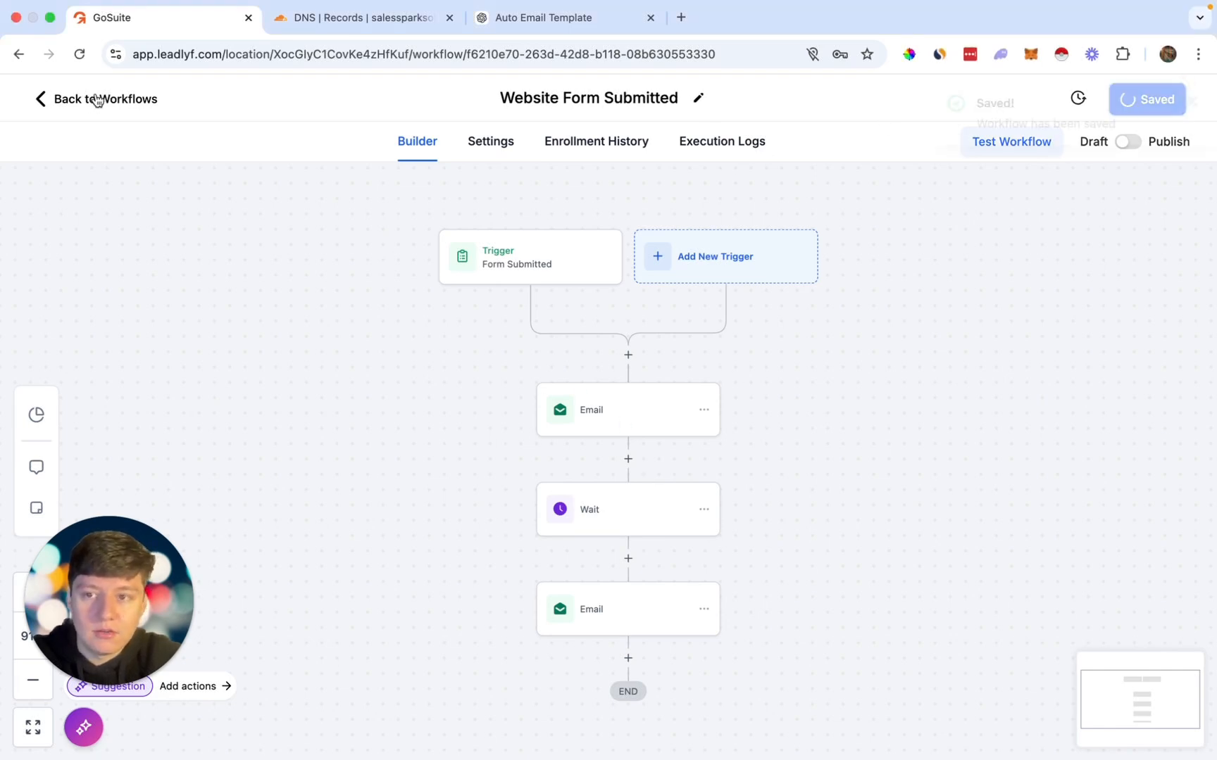
Step: Go to Marketing > Emails > Templates and start a new email template
{"action": "left_click", "coordinate": [99, 99]}
{"action": "left_click", "coordinate": [86, 426]}
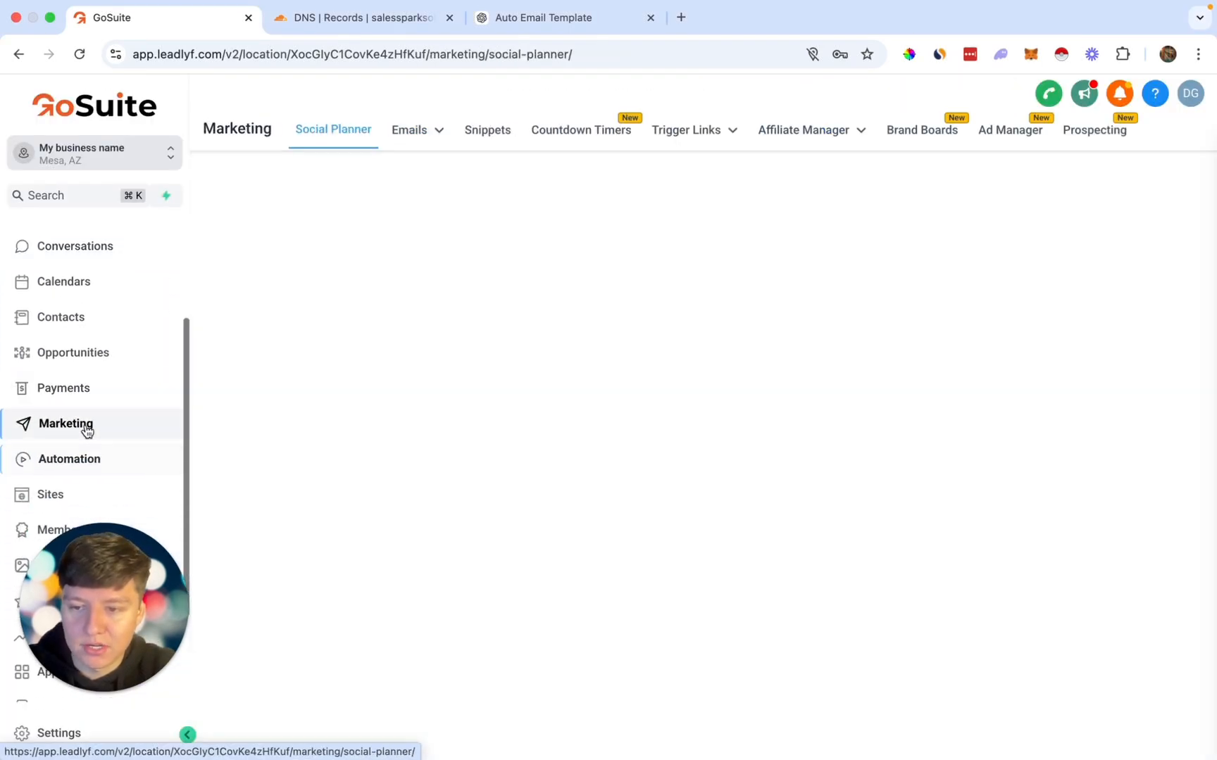
{"action": "left_click", "coordinate": [418, 132]}
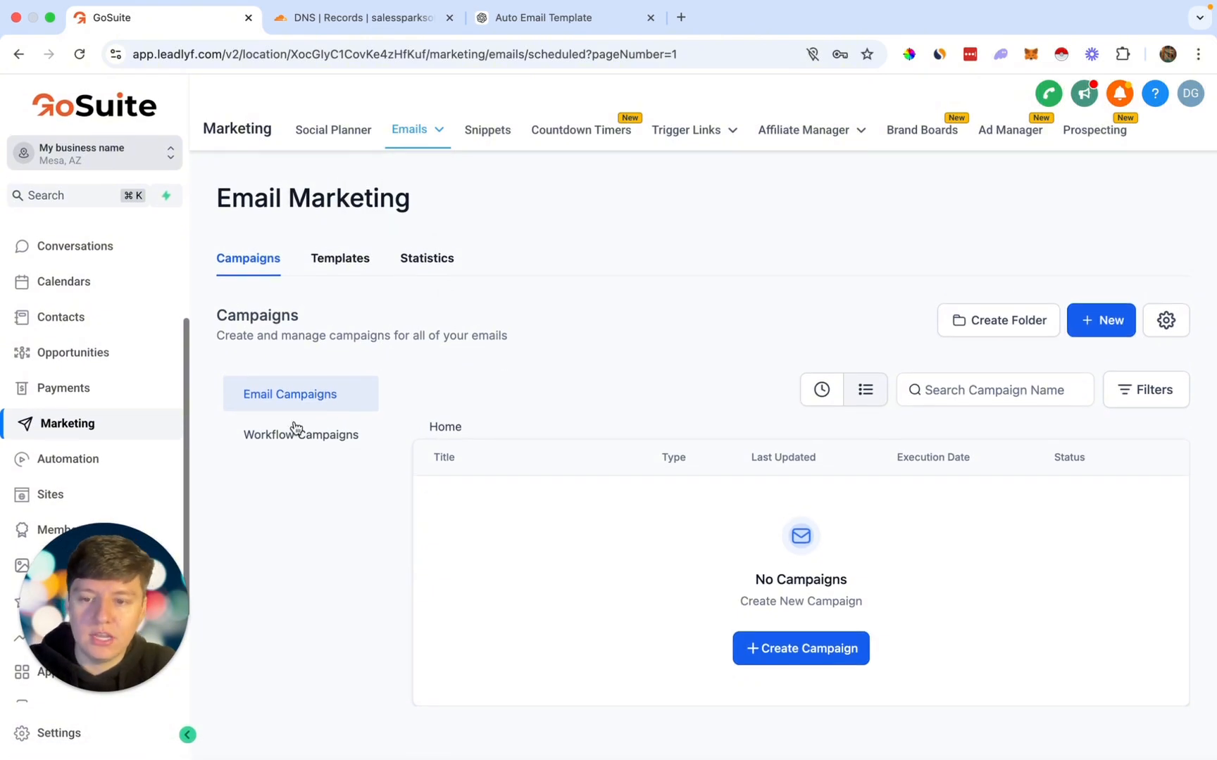
{"action": "left_click", "coordinate": [341, 260]}
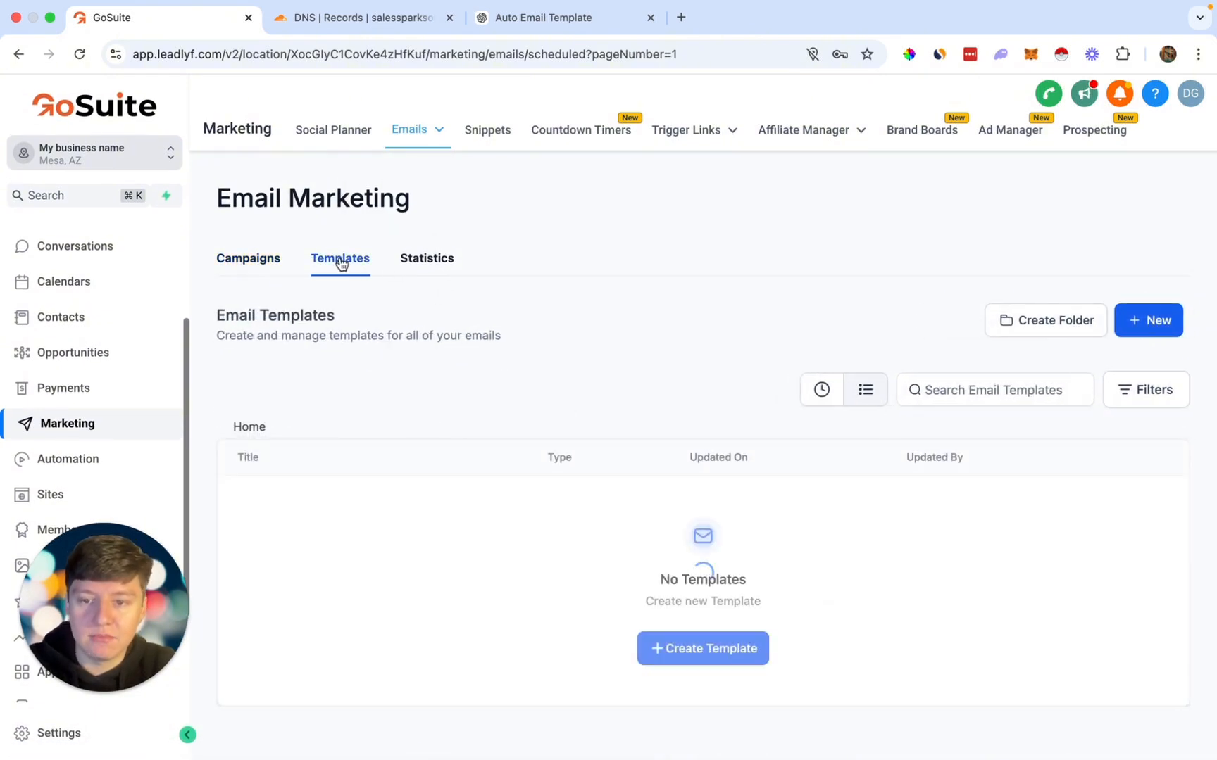
{"action": "left_click", "coordinate": [689, 660]}
{"action": "left_click", "coordinate": [749, 505]}
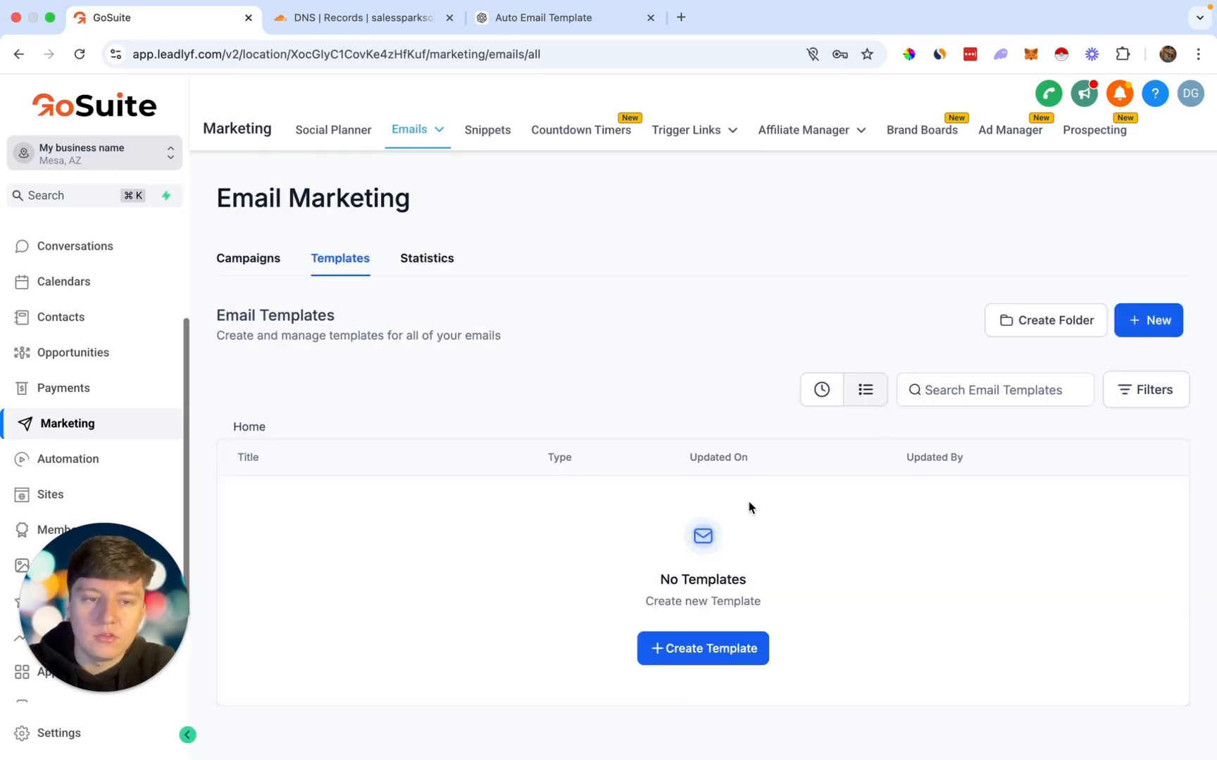
Step: Search the Template Library for 'marketing' and add the Marketing Campaign template
{"action": "left_click", "coordinate": [1160, 329]}
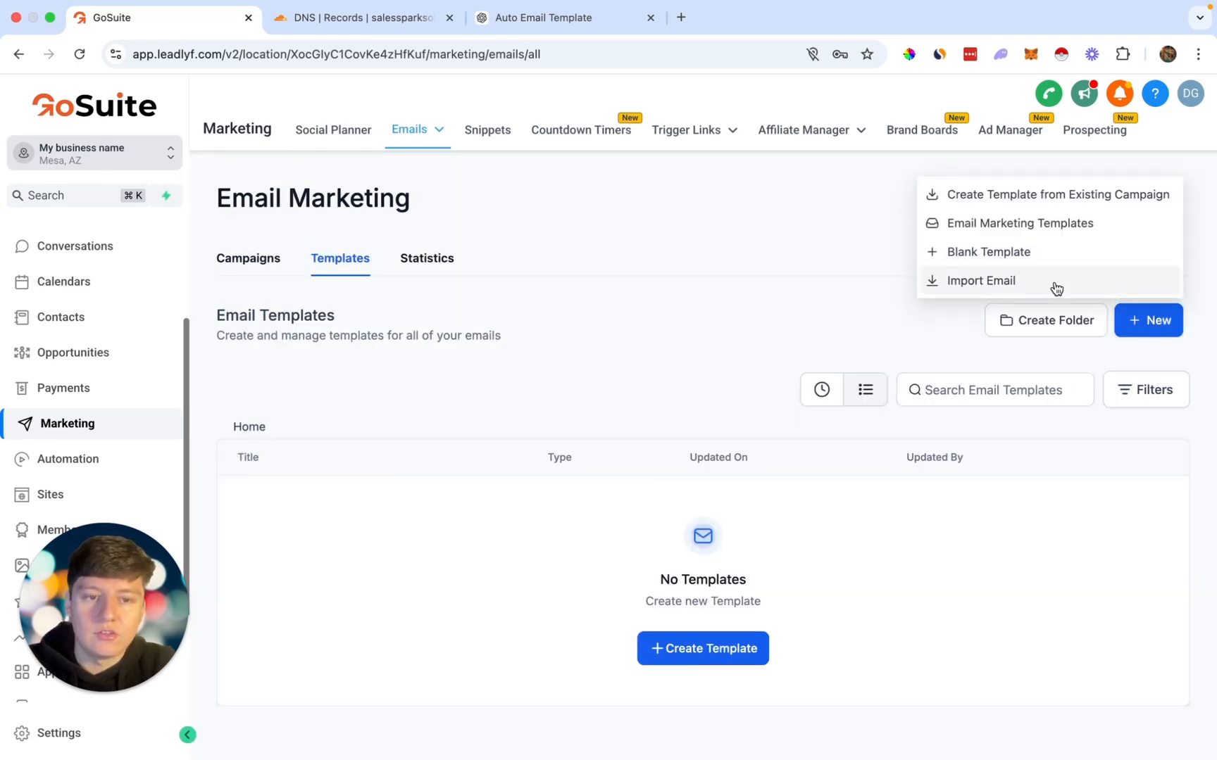
{"action": "left_click", "coordinate": [1018, 224]}
{"action": "scroll", "coordinate": [744, 550], "scroll_direction": "down", "scroll_amount": 3}
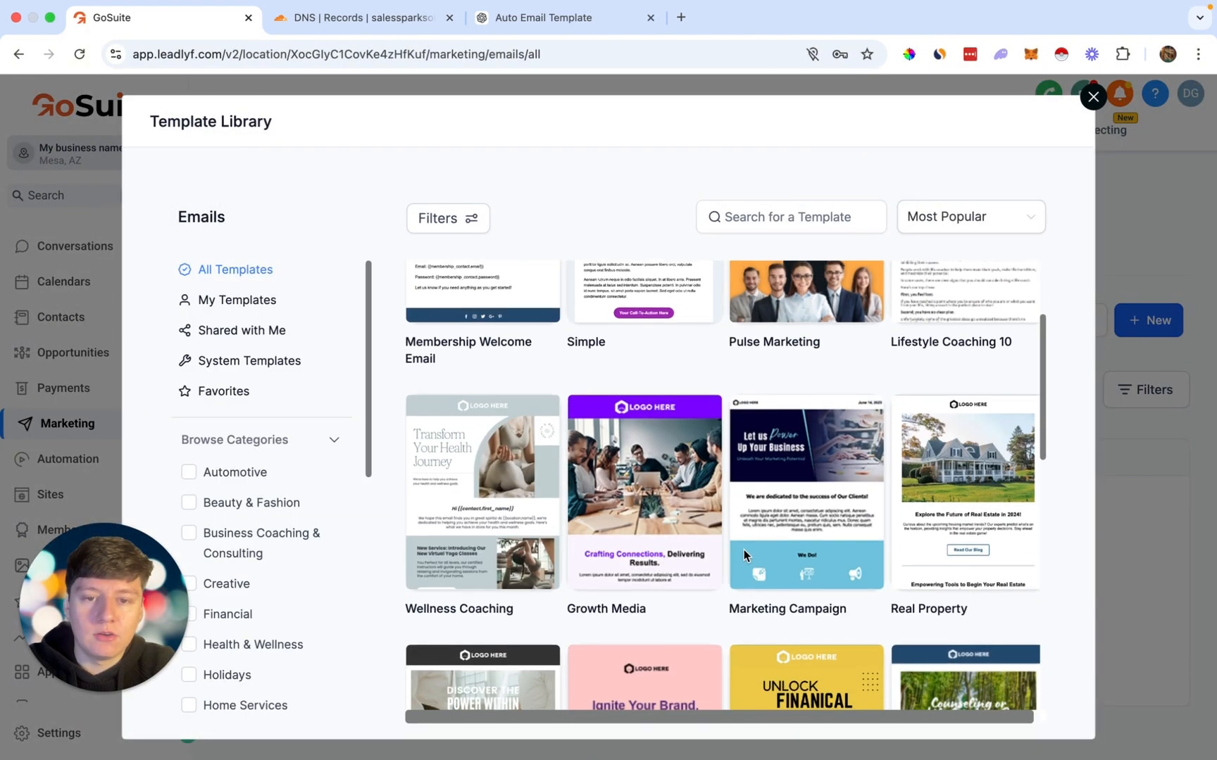
{"action": "scroll", "coordinate": [745, 556], "scroll_direction": "down", "scroll_amount": 5}
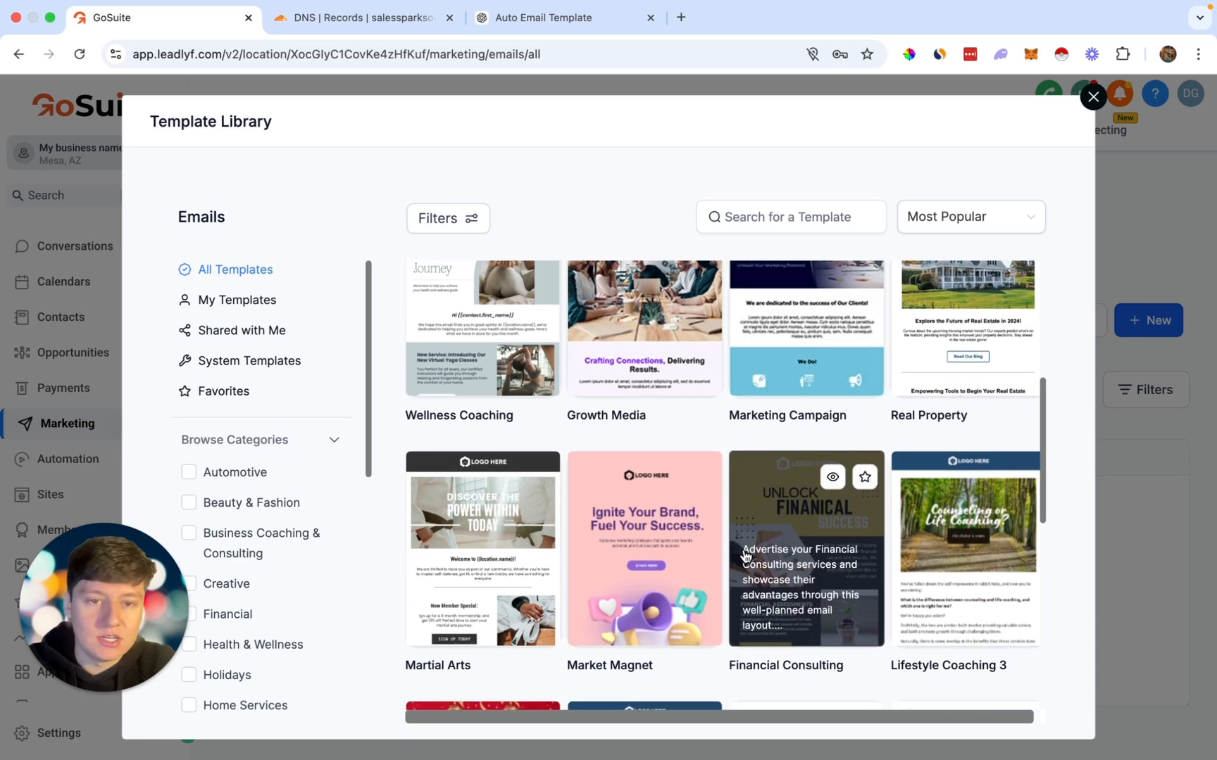
{"action": "scroll", "coordinate": [745, 556], "scroll_direction": "down", "scroll_amount": 1}
{"action": "left_click", "coordinate": [739, 216]}
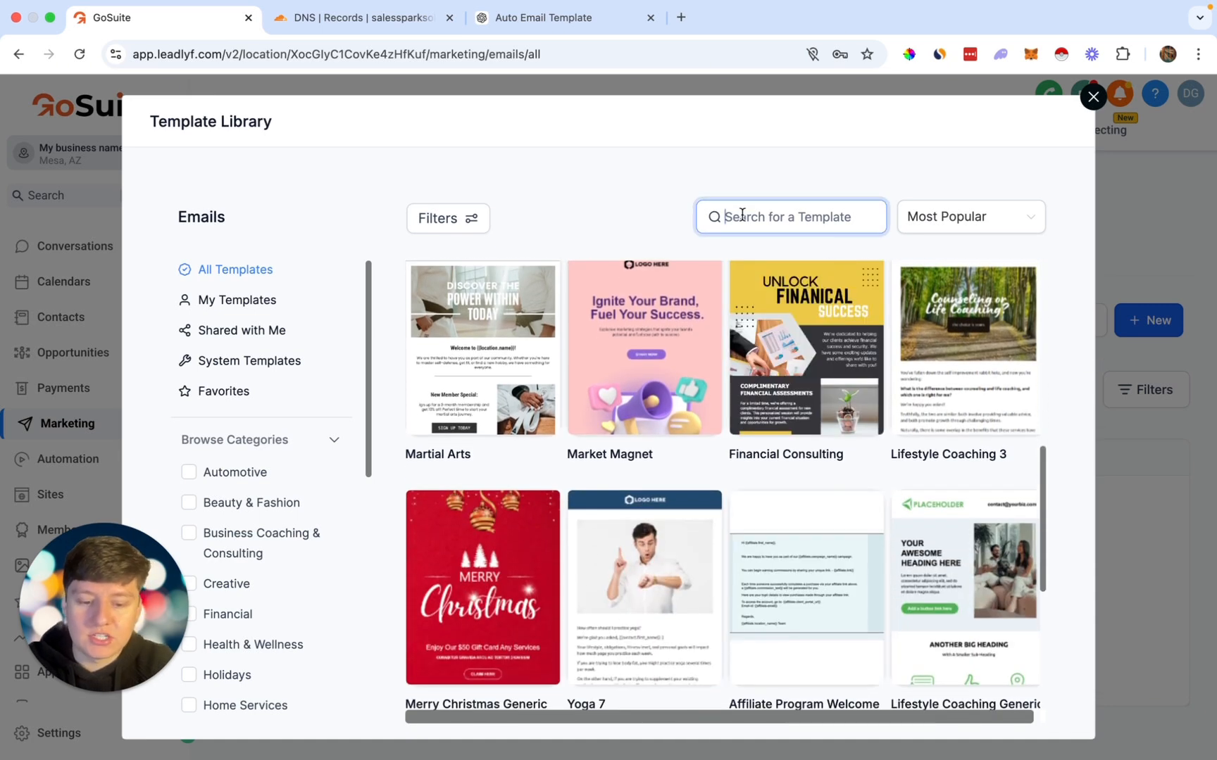
{"action": "type", "text": "marketing"}
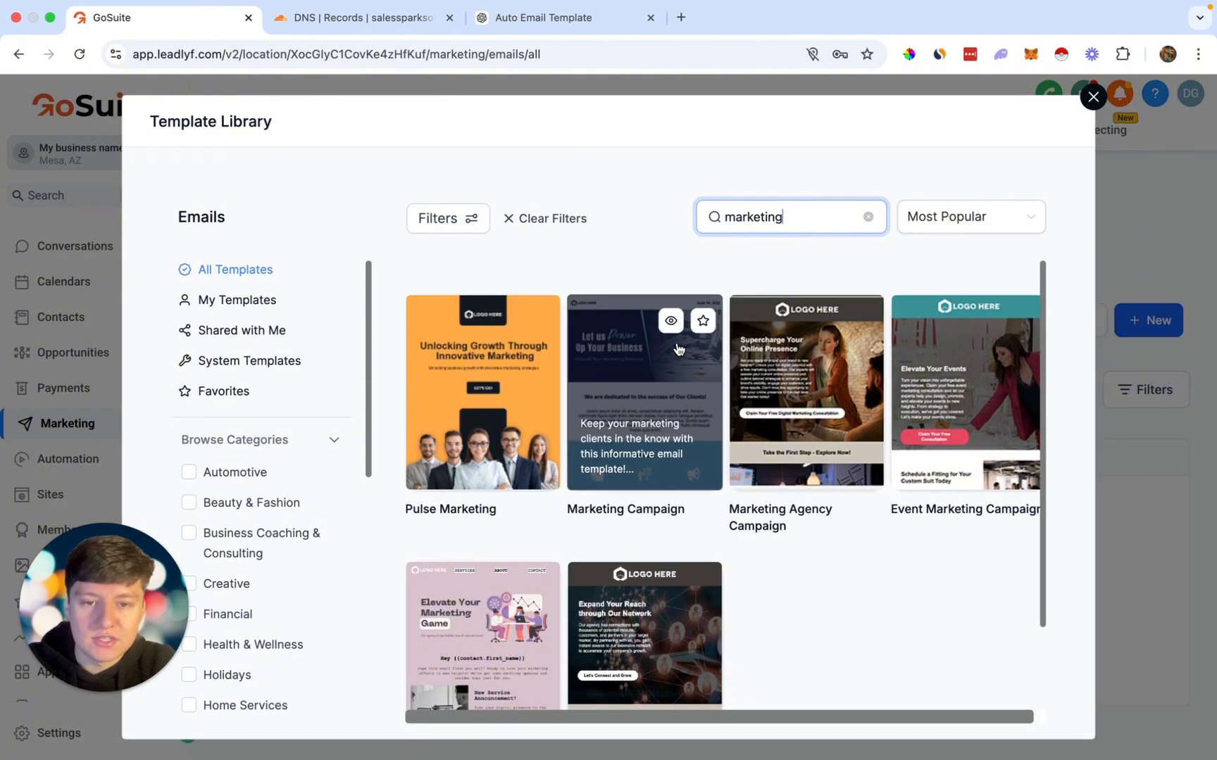
{"action": "left_click", "coordinate": [670, 321]}
{"action": "left_click", "coordinate": [983, 121]}
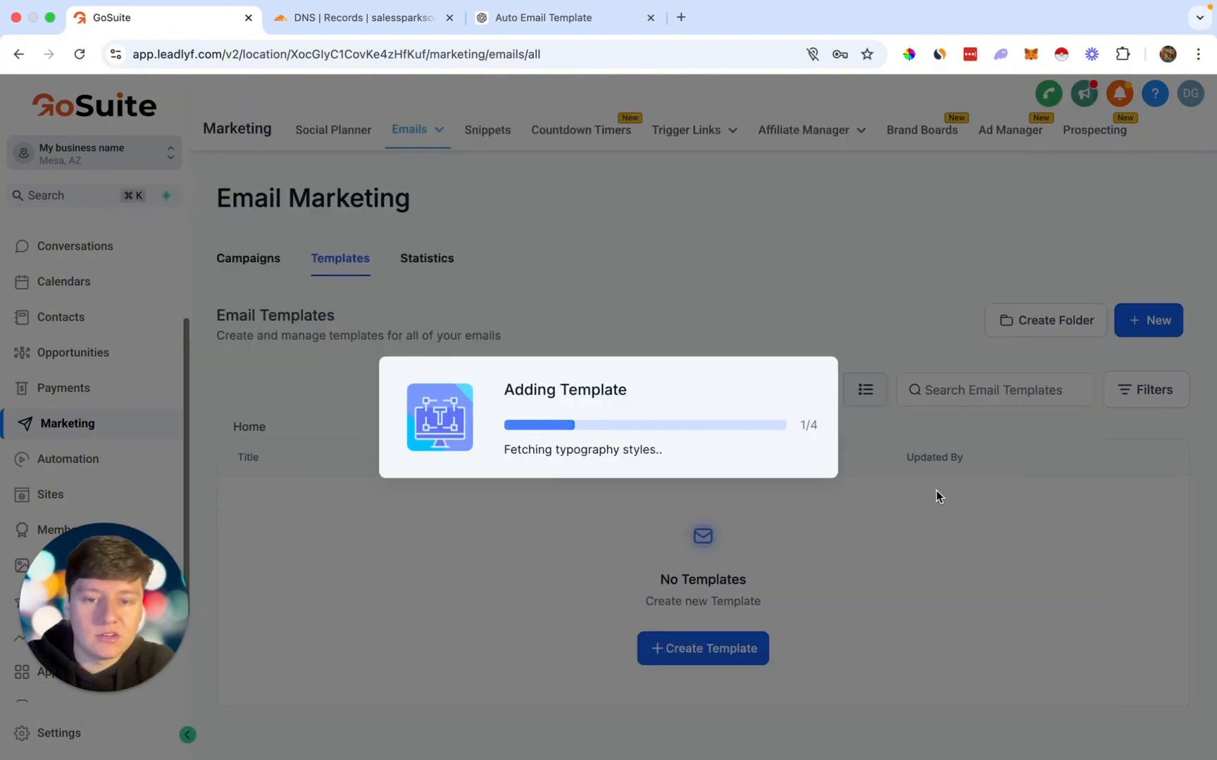
Step: Review the Marketing Campaign template, save it unchanged, and go to the email Campaigns list
{"action": "scroll", "coordinate": [928, 468], "scroll_direction": "down", "scroll_amount": 5}
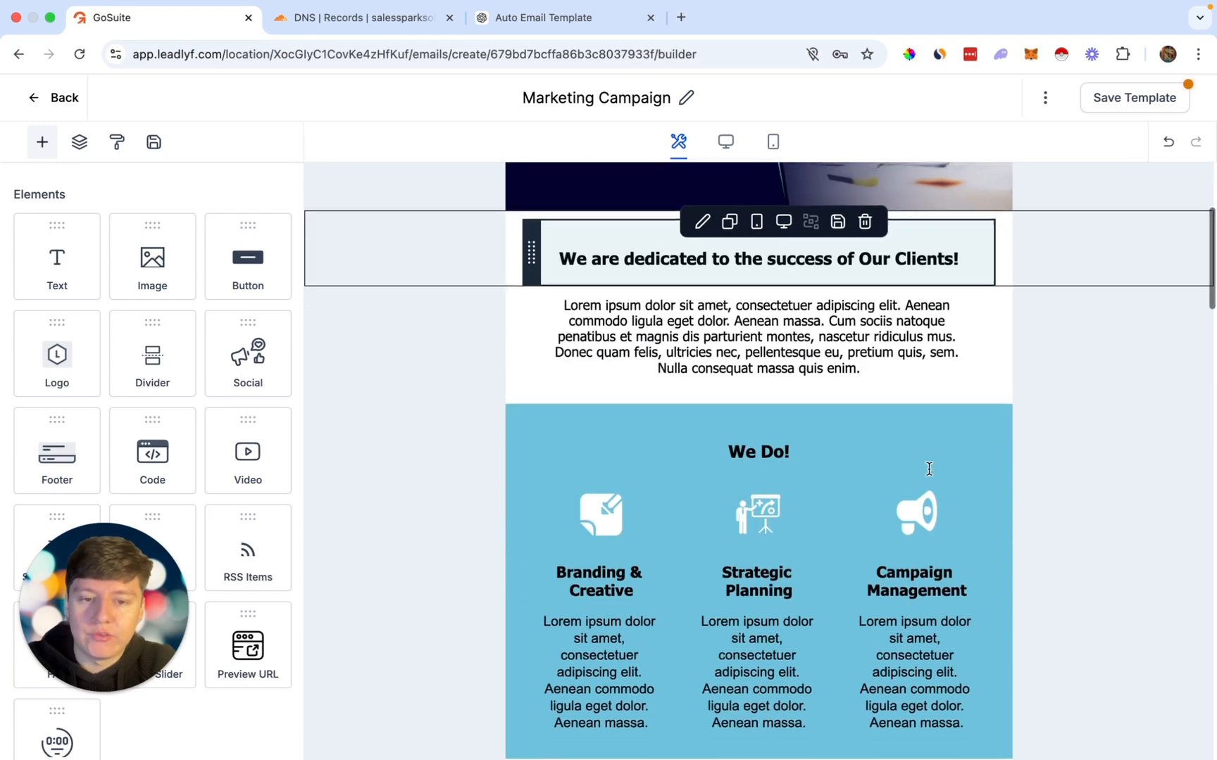
{"action": "scroll", "coordinate": [928, 468], "scroll_direction": "down", "scroll_amount": 5}
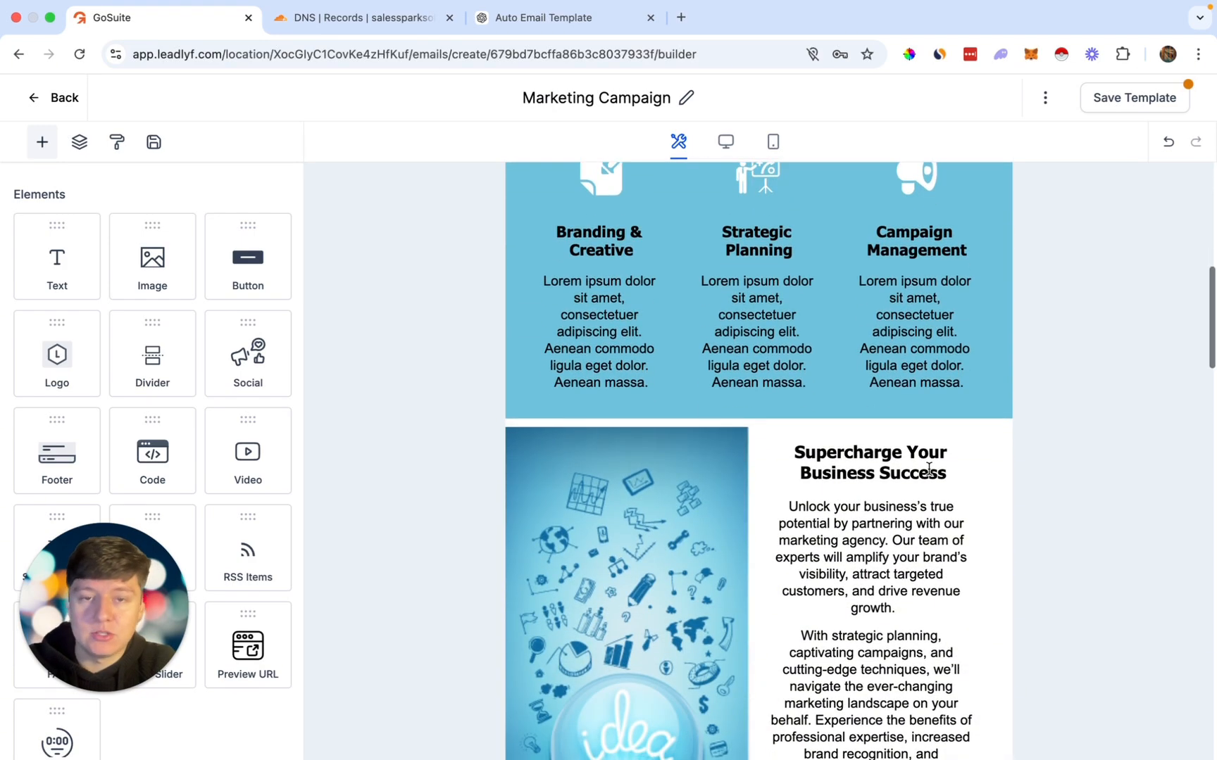
{"action": "scroll", "coordinate": [929, 468], "scroll_direction": "down", "scroll_amount": 5}
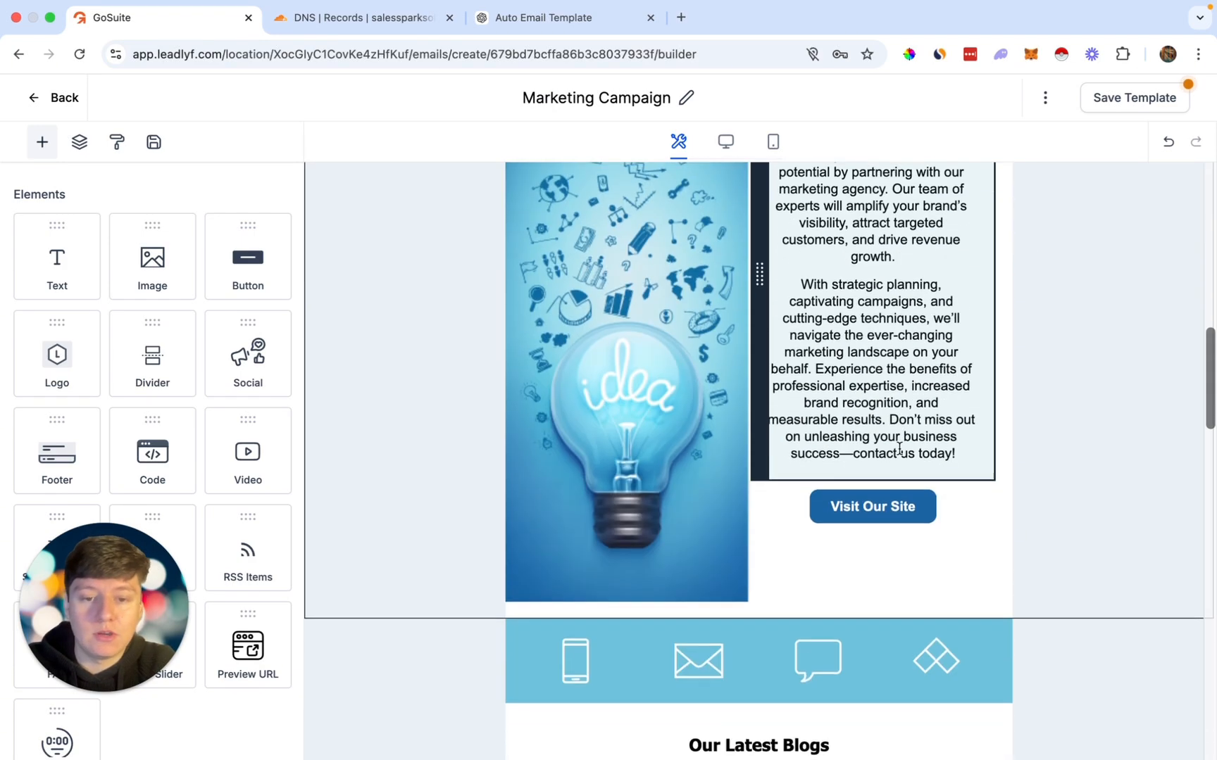
{"action": "scroll", "coordinate": [815, 309], "scroll_direction": "up", "scroll_amount": 6}
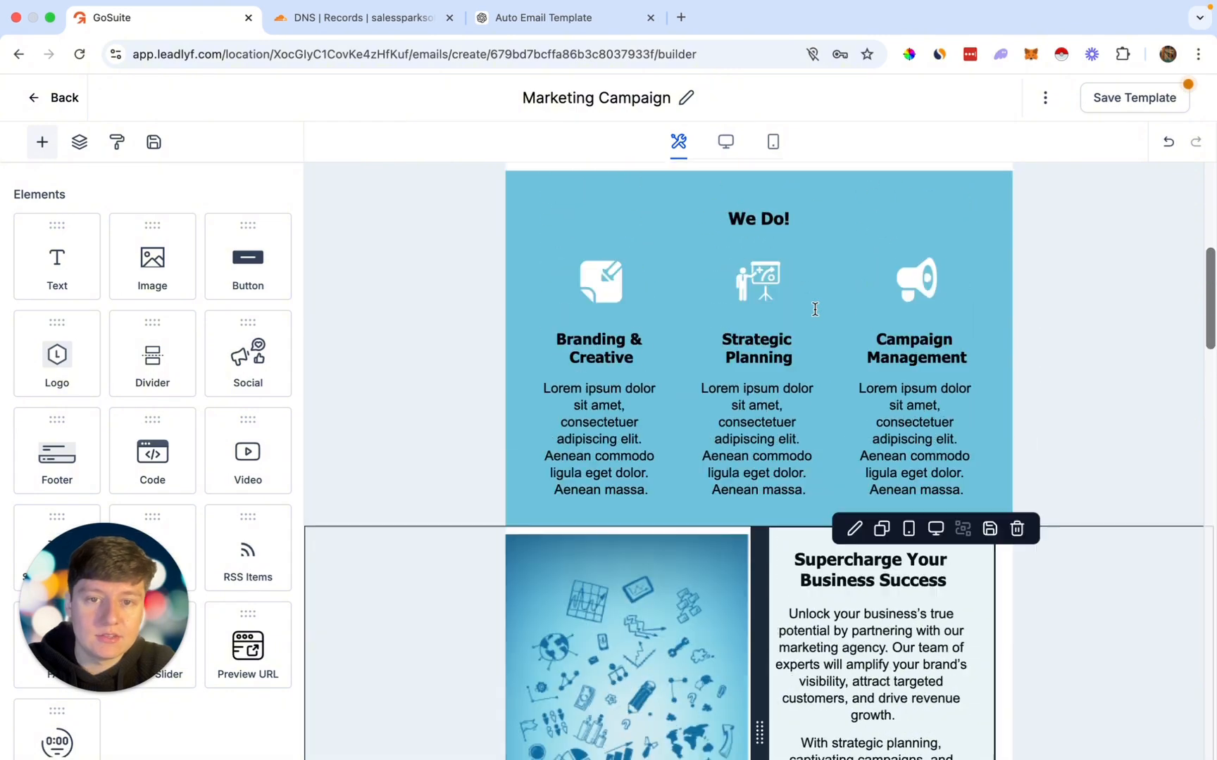
{"action": "scroll", "coordinate": [815, 309], "scroll_direction": "up", "scroll_amount": 7}
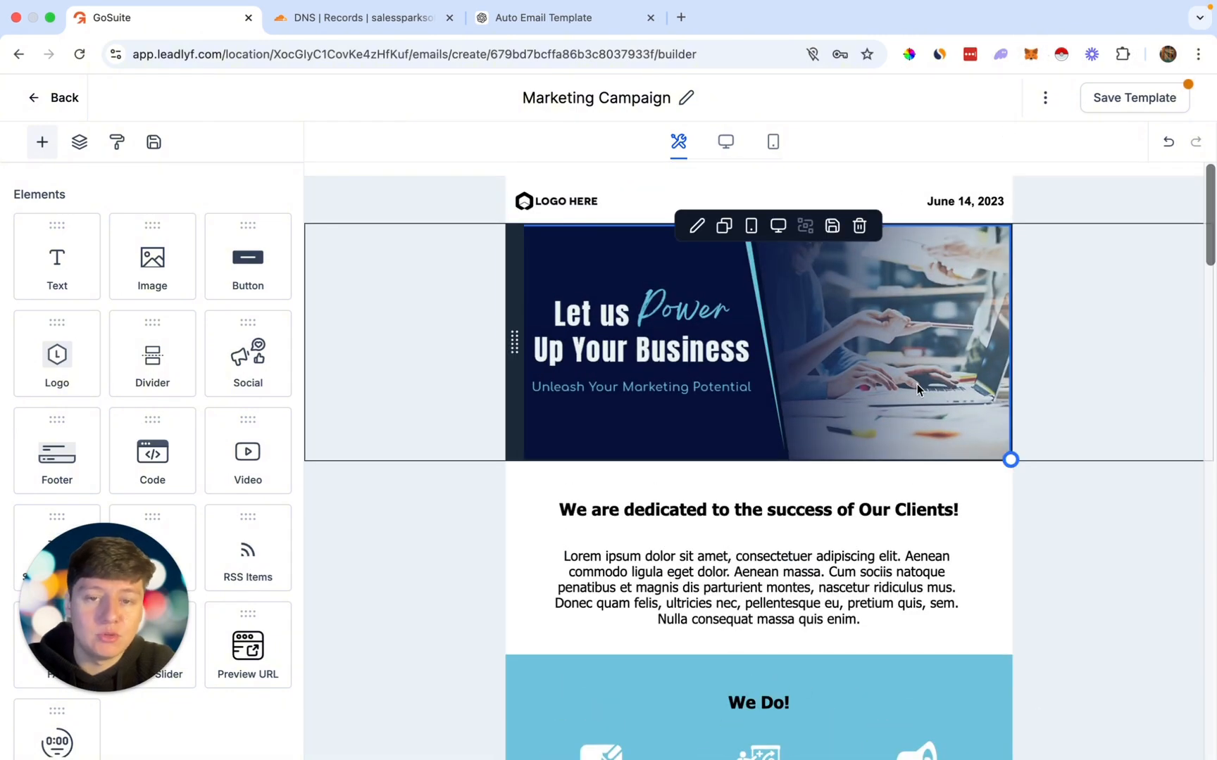
{"action": "scroll", "coordinate": [918, 389], "scroll_direction": "down", "scroll_amount": 1}
{"action": "left_click", "coordinate": [1111, 105]}
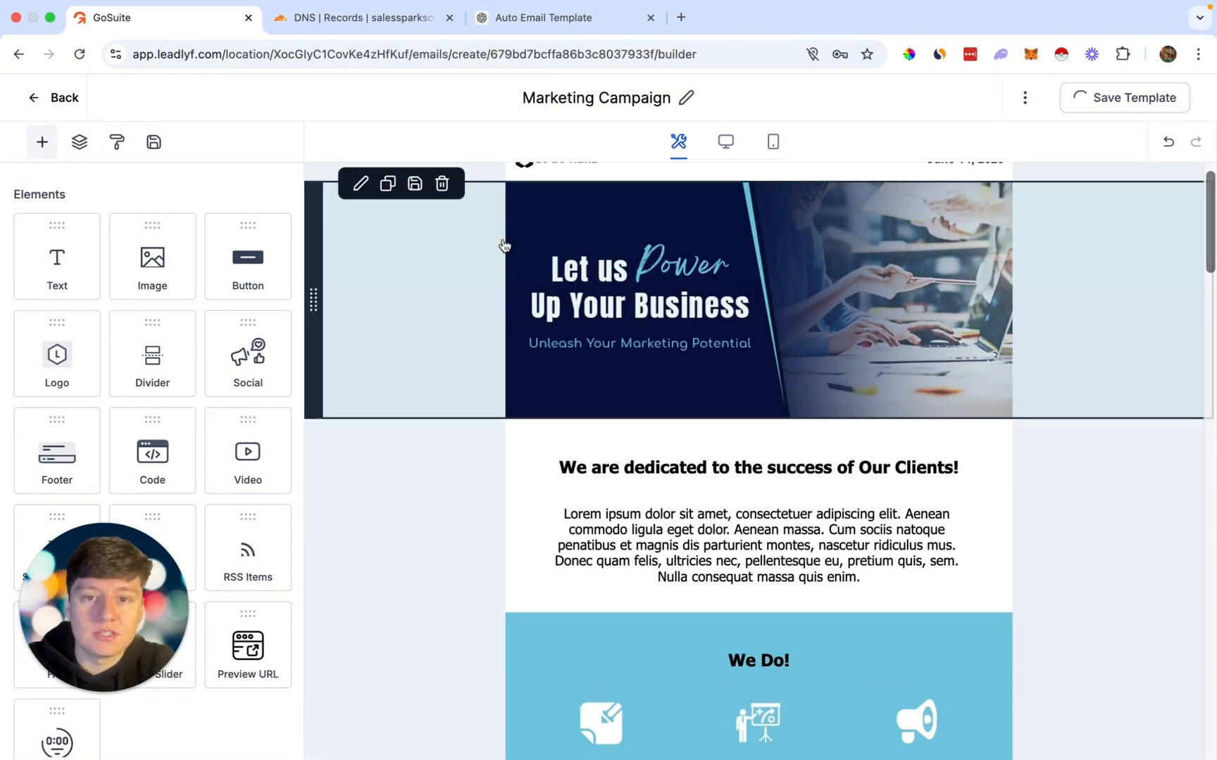
{"action": "left_click", "coordinate": [53, 105]}
{"action": "left_click", "coordinate": [256, 260]}
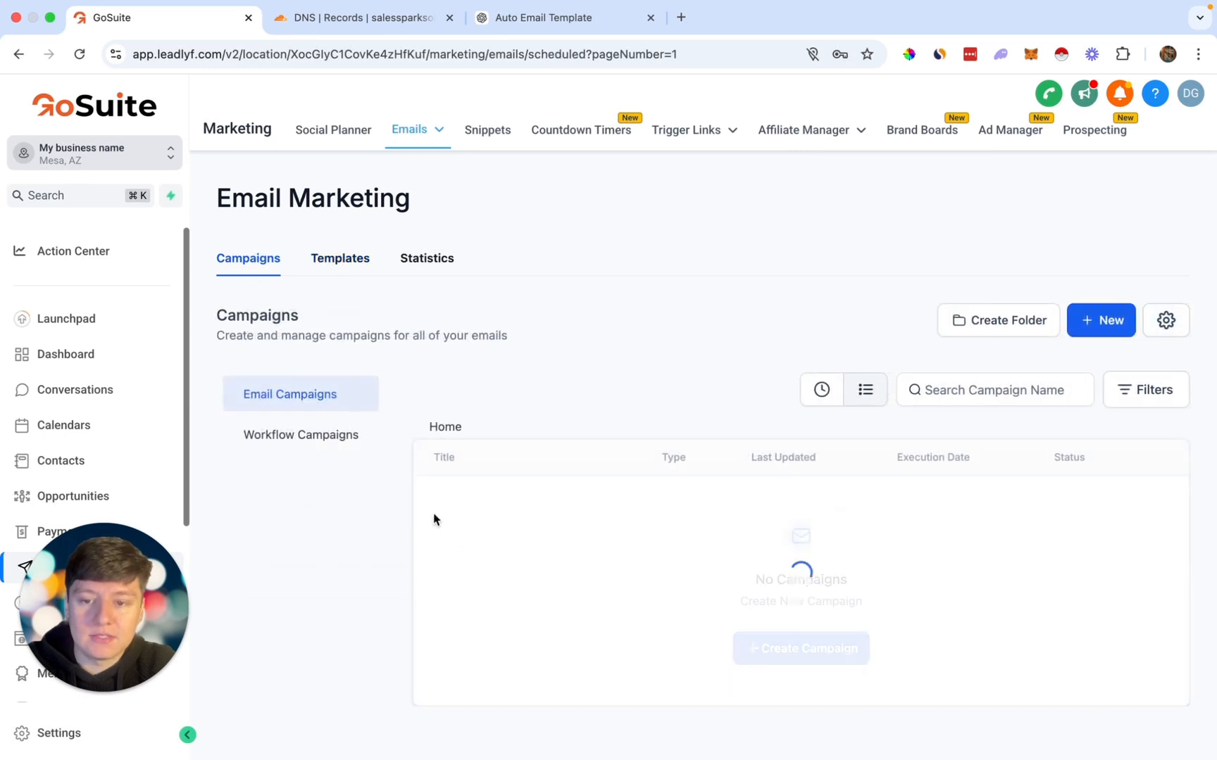
Step: Create a new campaign from the Marketing Campaign template and bring up its send options
{"action": "left_click", "coordinate": [810, 650]}
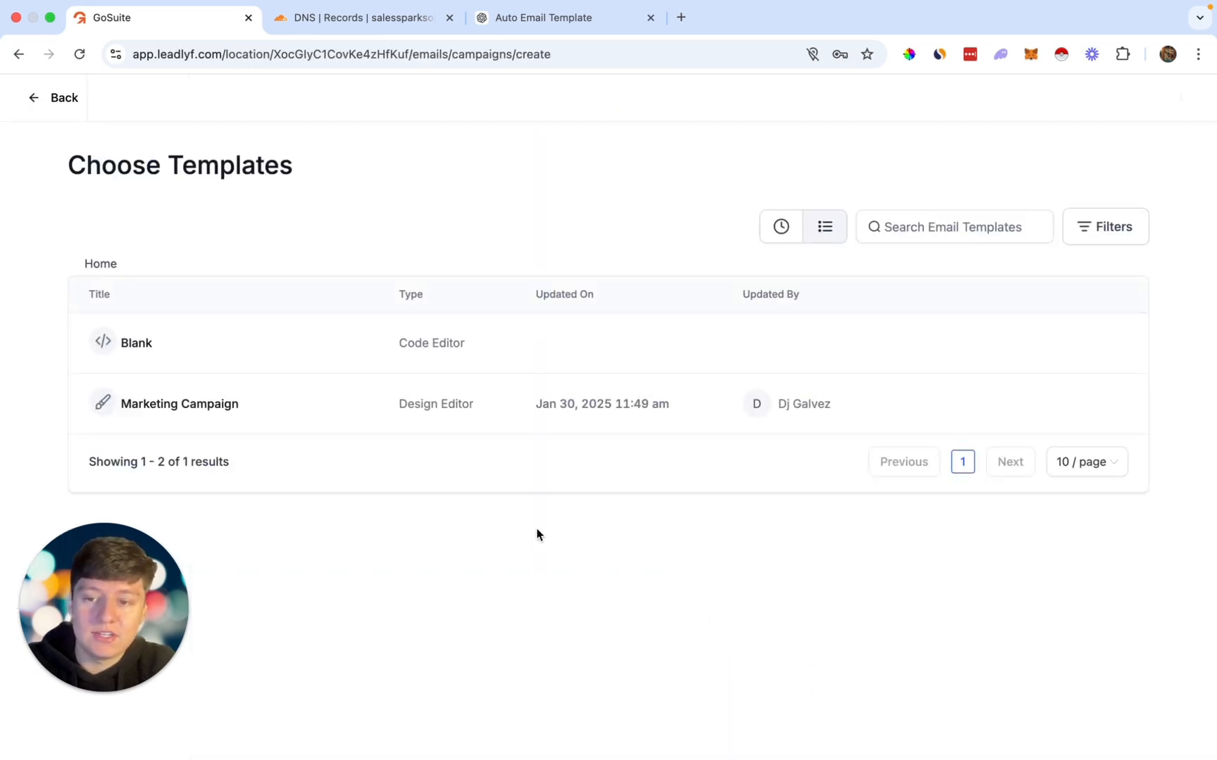
{"action": "left_click", "coordinate": [181, 407]}
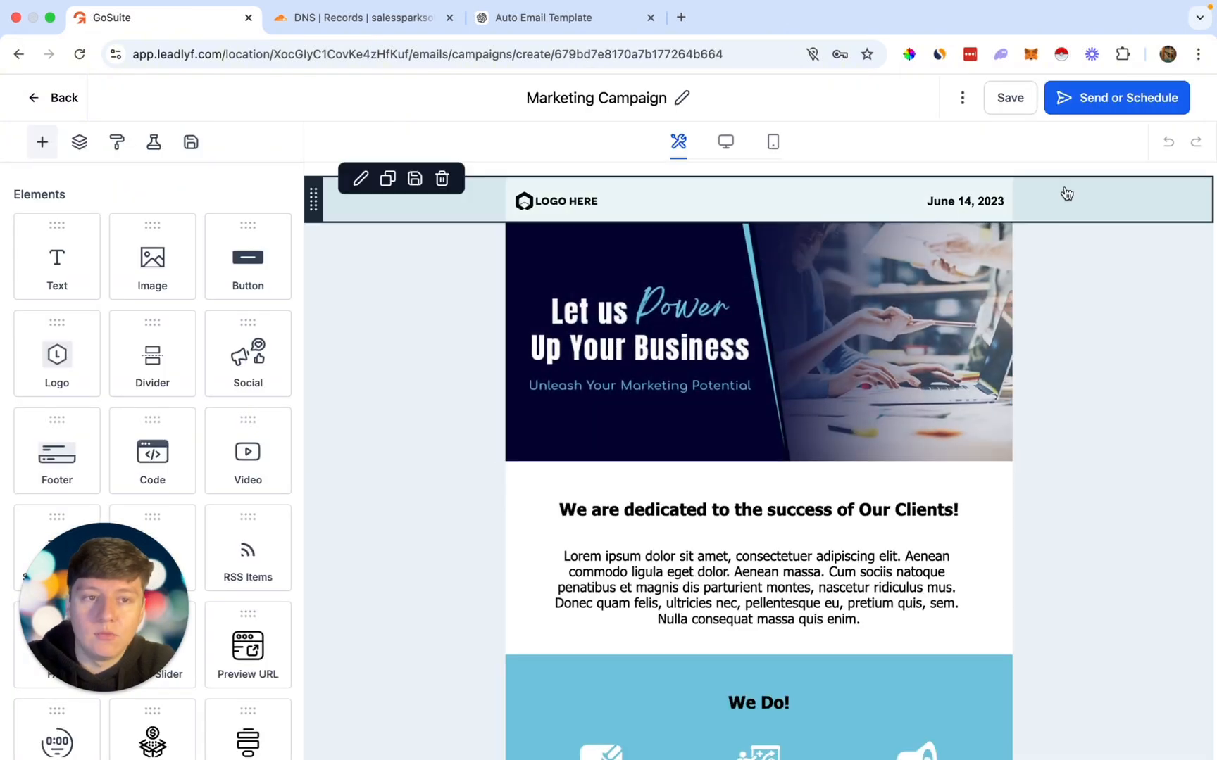
{"action": "left_click", "coordinate": [1111, 103]}
{"action": "left_click", "coordinate": [513, 408]}
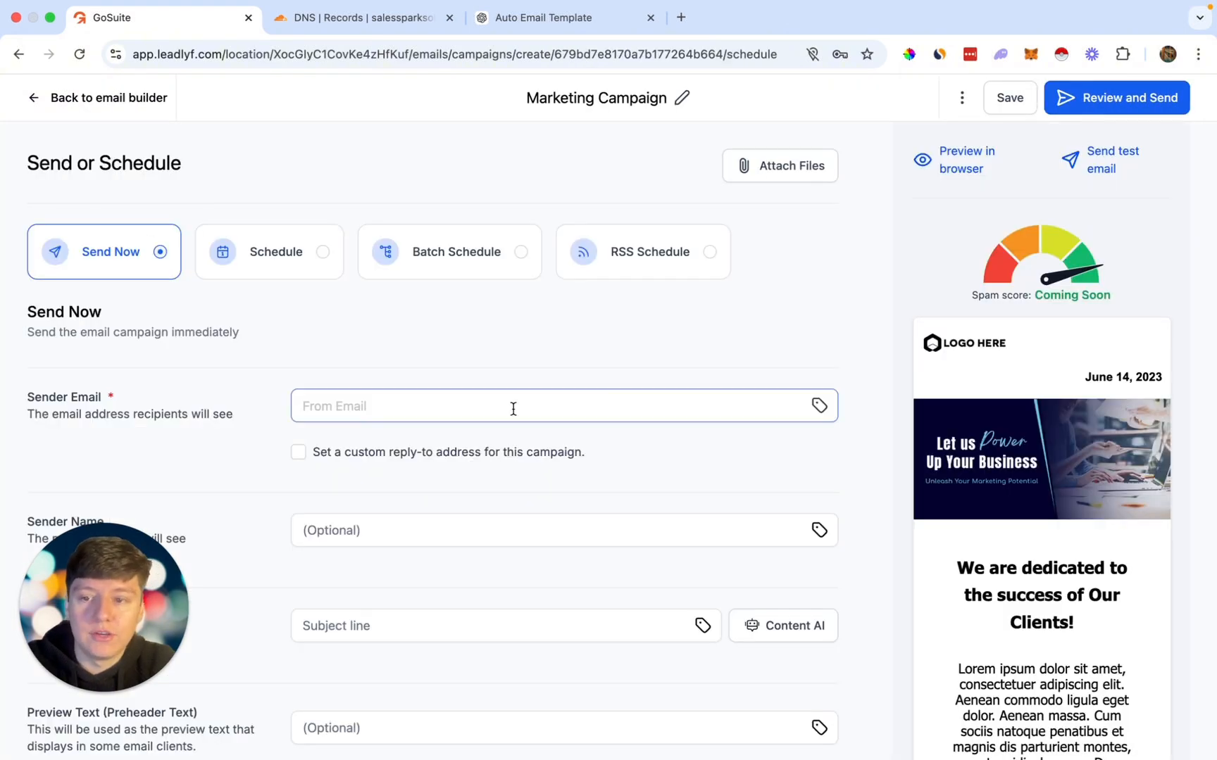
Step: Choose Schedule with the Batch Schedule option for sending the campaign
{"action": "scroll", "coordinate": [493, 401], "scroll_direction": "down", "scroll_amount": 2}
{"action": "scroll", "coordinate": [418, 274], "scroll_direction": "down", "scroll_amount": 2}
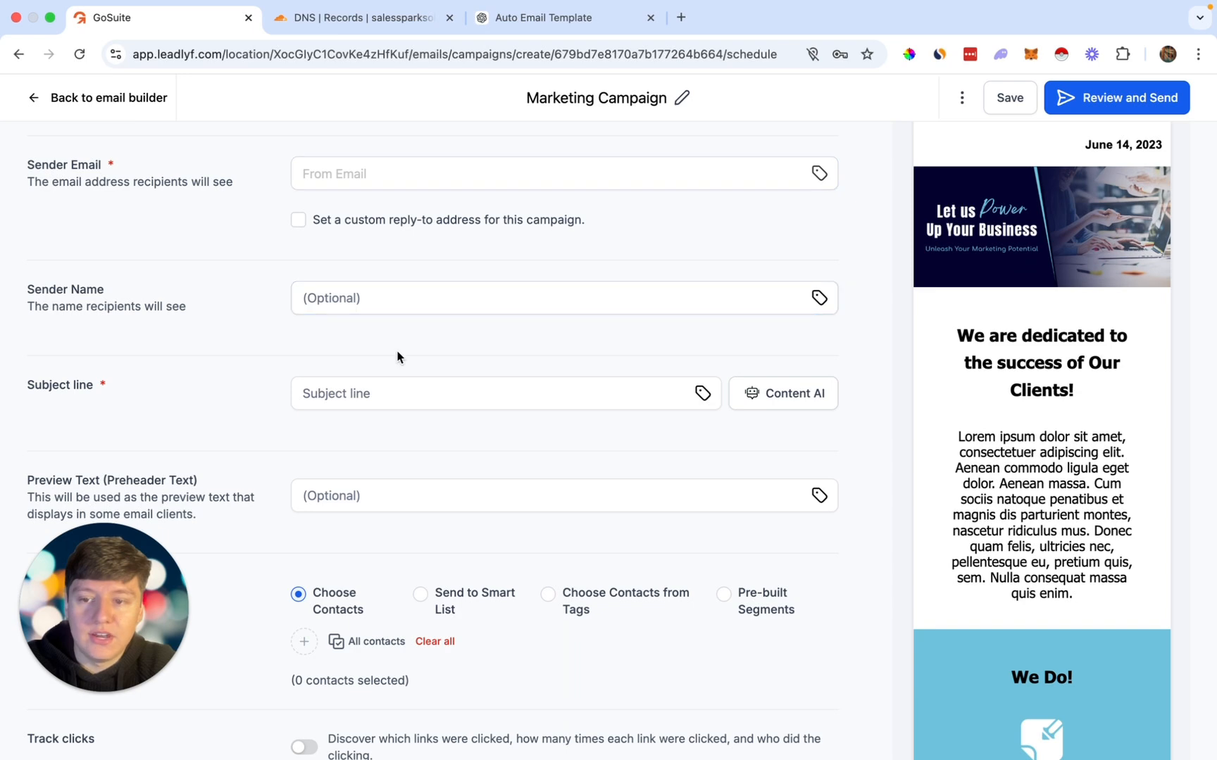
{"action": "scroll", "coordinate": [399, 356], "scroll_direction": "down", "scroll_amount": 3}
{"action": "scroll", "coordinate": [411, 438], "scroll_direction": "up", "scroll_amount": 7}
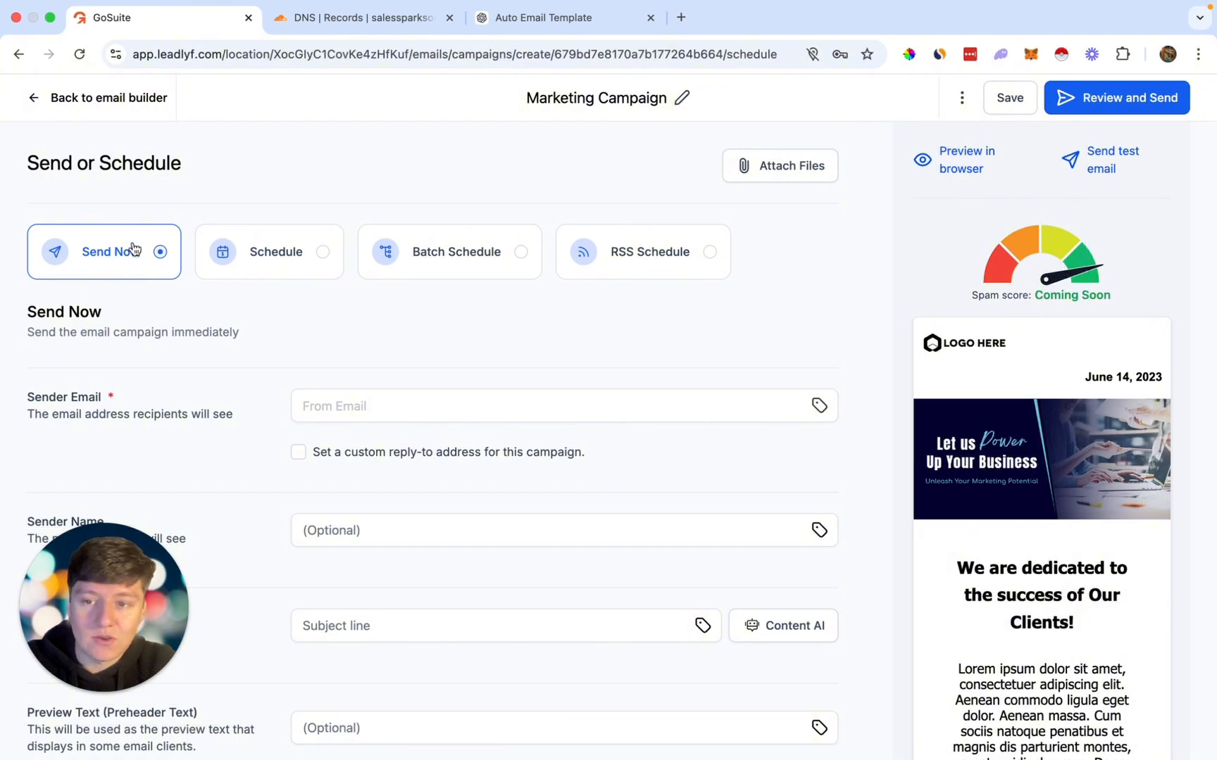
{"action": "left_click", "coordinate": [271, 257]}
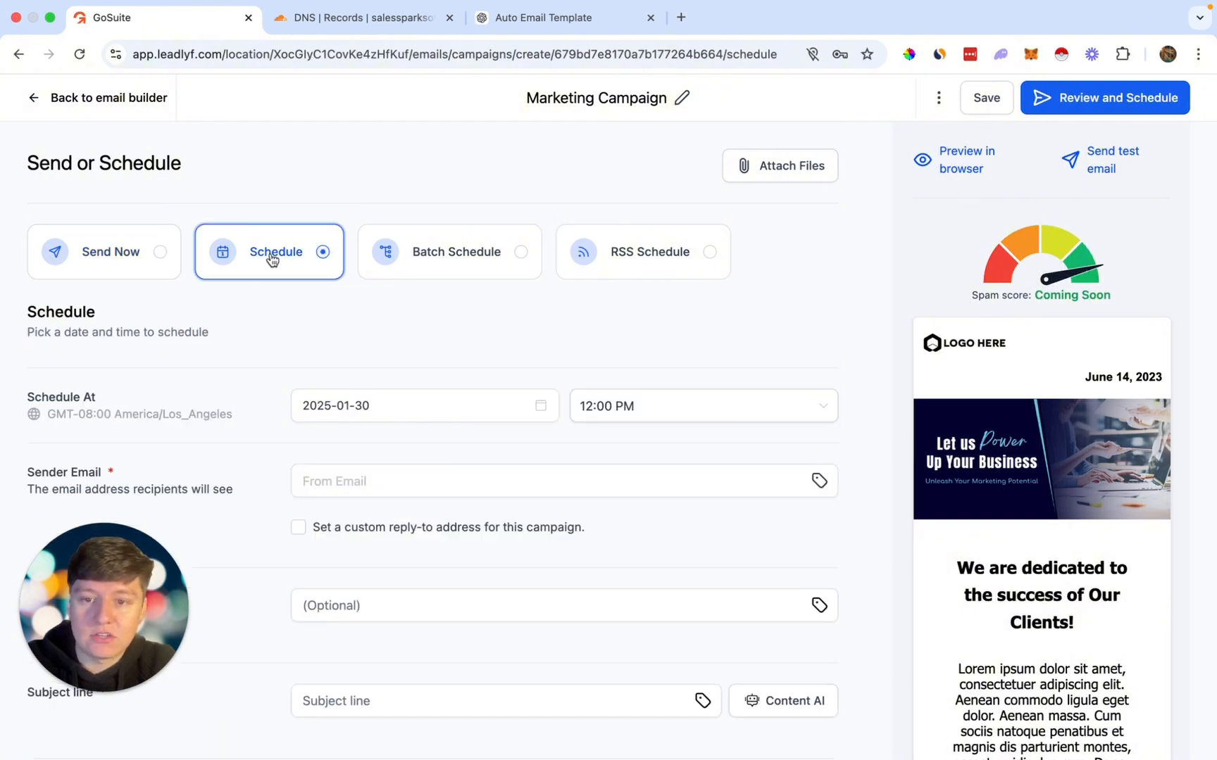
{"action": "left_click", "coordinate": [459, 265]}
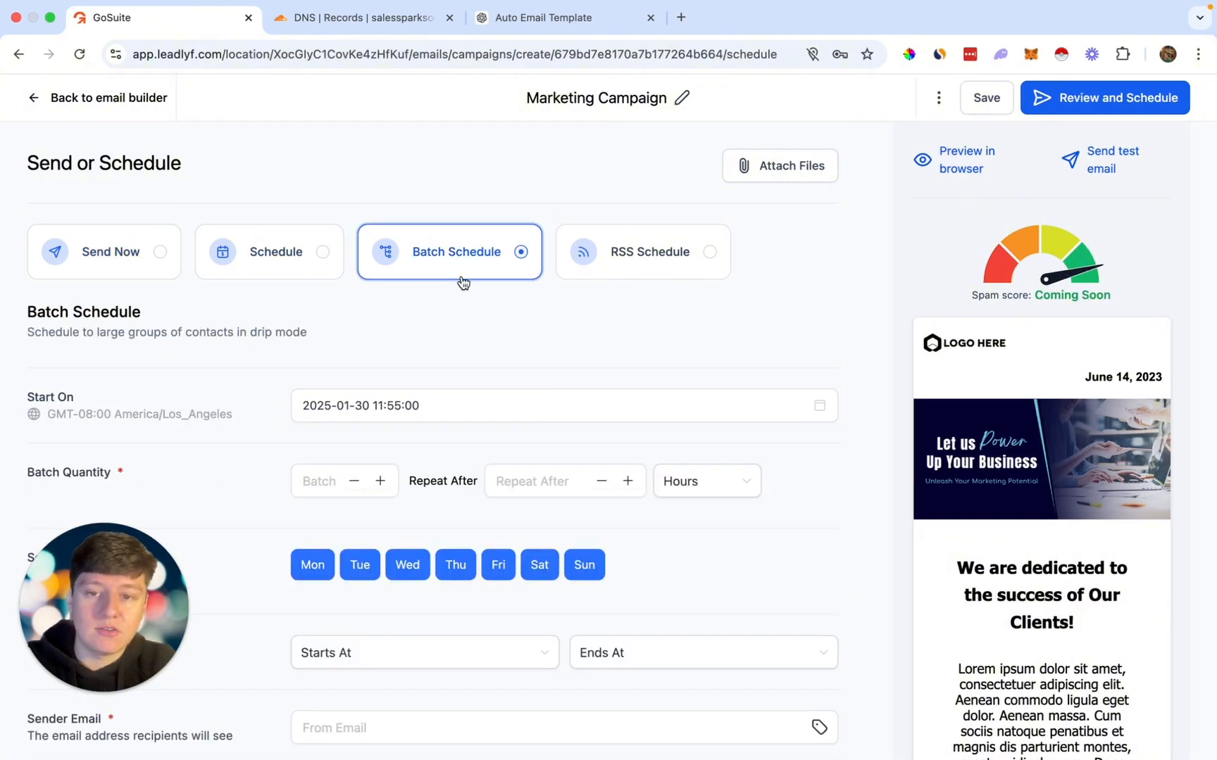
{"action": "scroll", "coordinate": [440, 318], "scroll_direction": "down", "scroll_amount": 10}
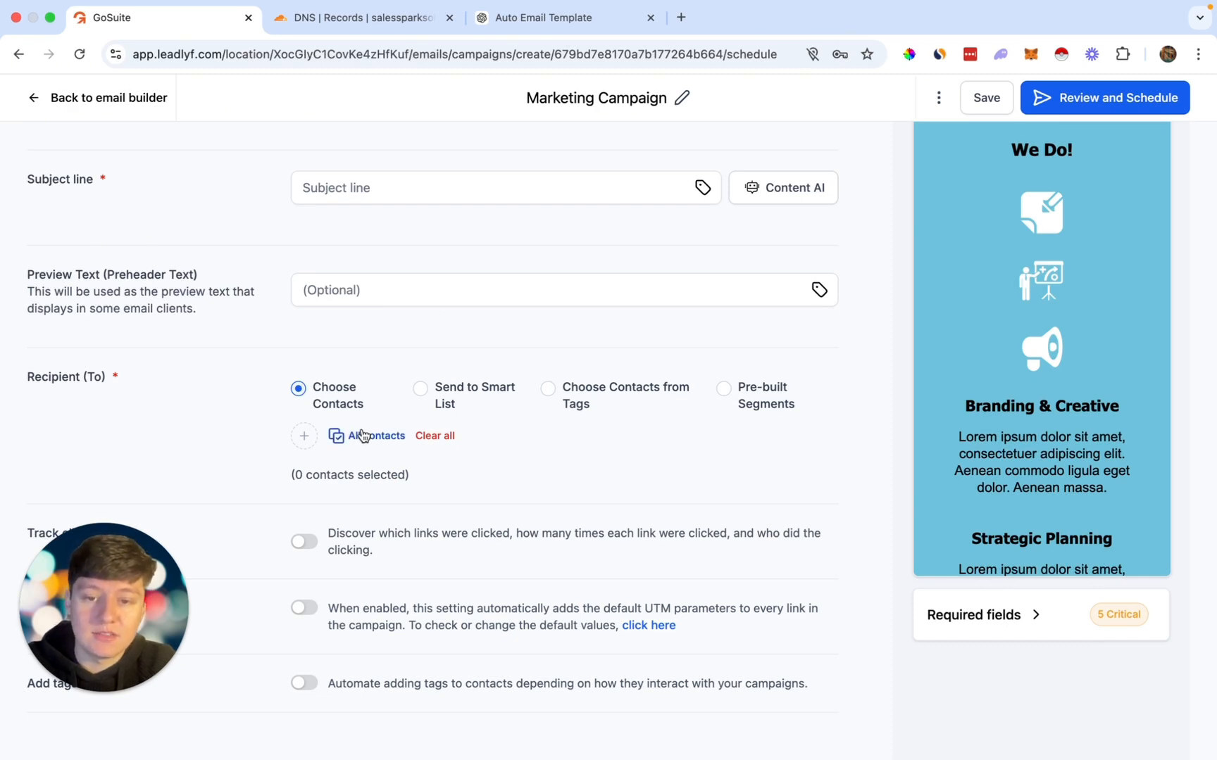
Step: Check the missing required fields, then leave the campaign unsent and return to email marketing
{"action": "left_click", "coordinate": [1098, 104]}
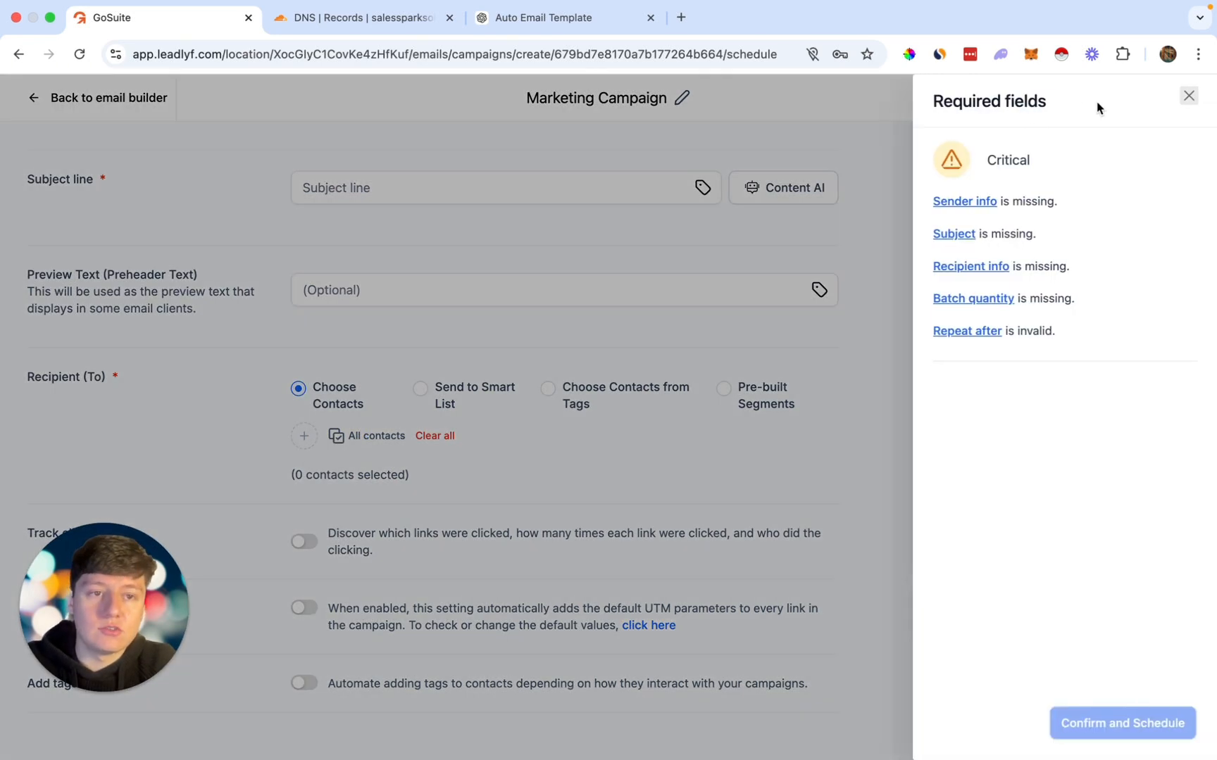
{"action": "left_click", "coordinate": [1189, 97]}
{"action": "scroll", "coordinate": [869, 410], "scroll_direction": "up", "scroll_amount": 10}
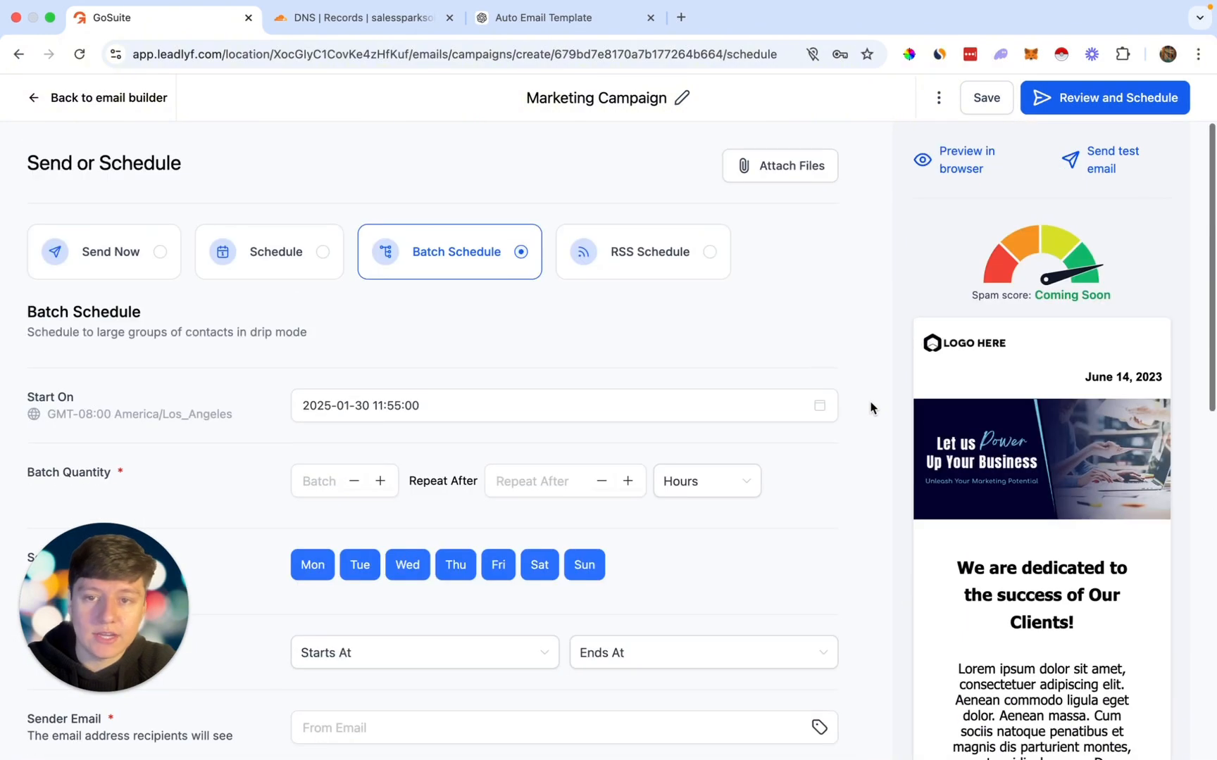
{"action": "left_click", "coordinate": [110, 101]}
{"action": "left_click", "coordinate": [51, 99]}
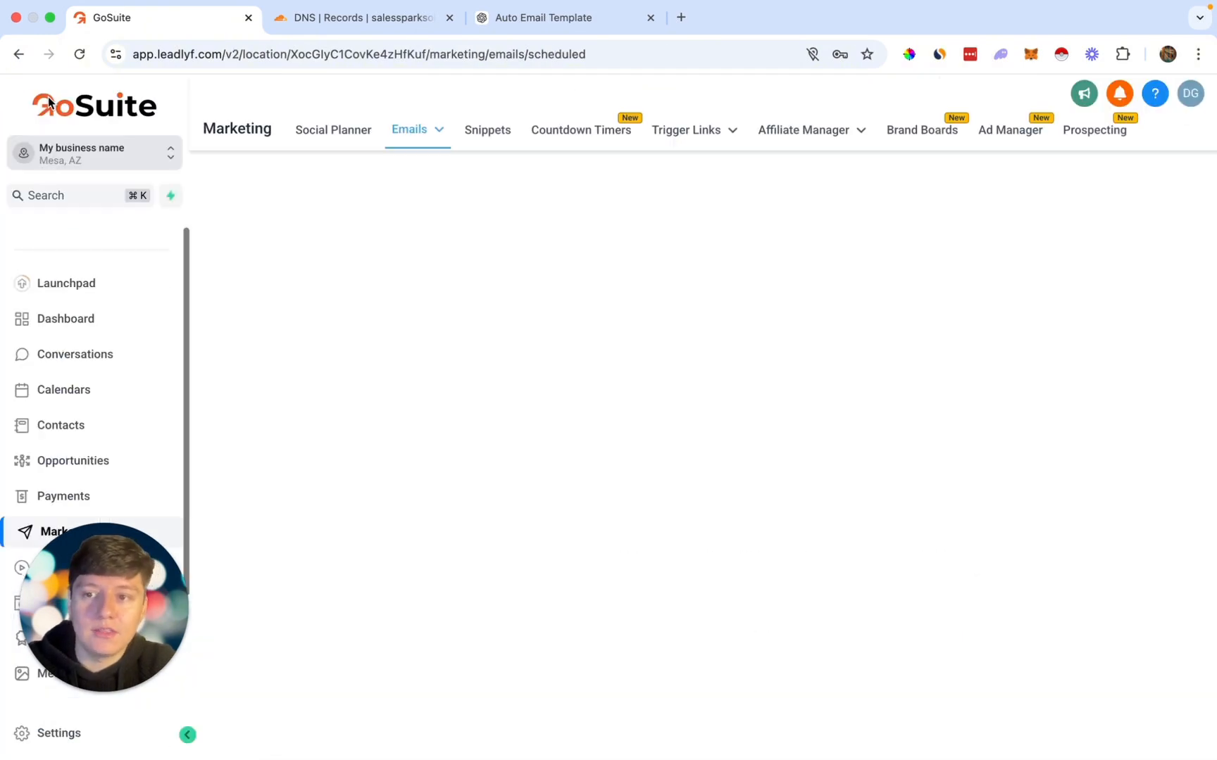
Step: Visit the Automation workflows list, then open the sub-account Settings
{"action": "scroll", "coordinate": [73, 320], "scroll_direction": "down", "scroll_amount": 3}
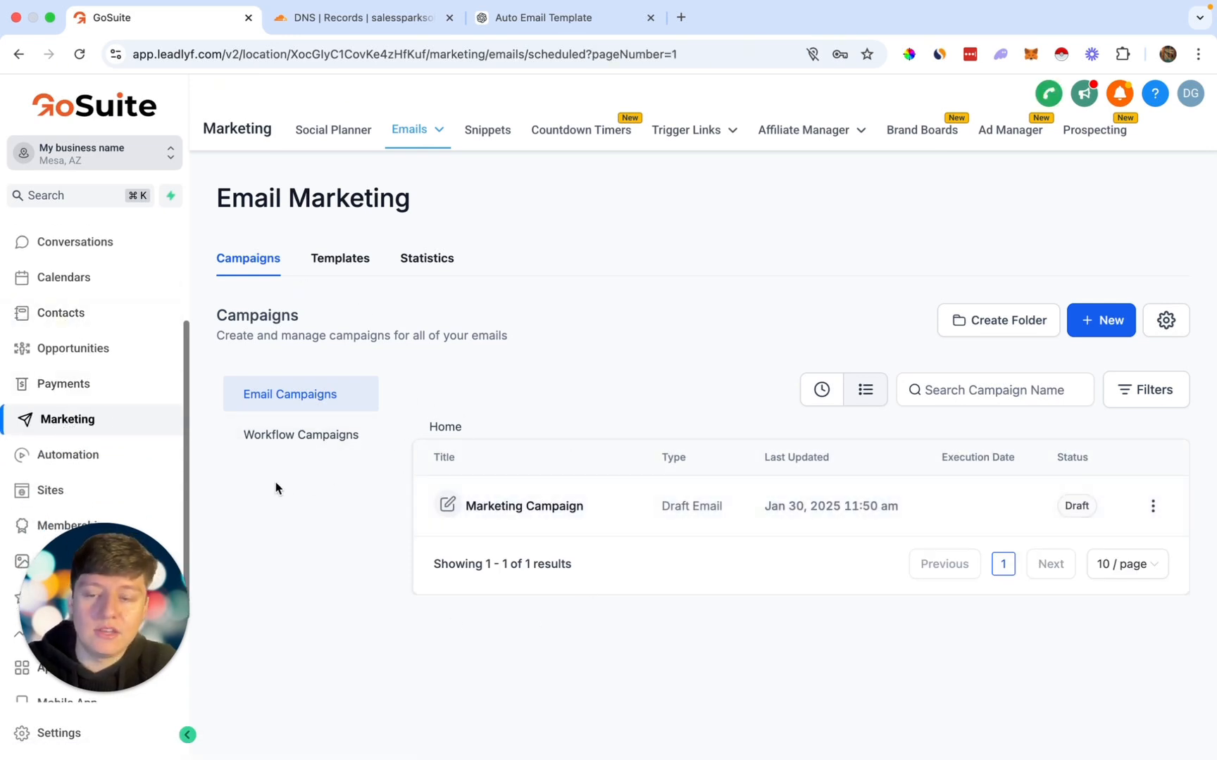
{"action": "left_click", "coordinate": [91, 458]}
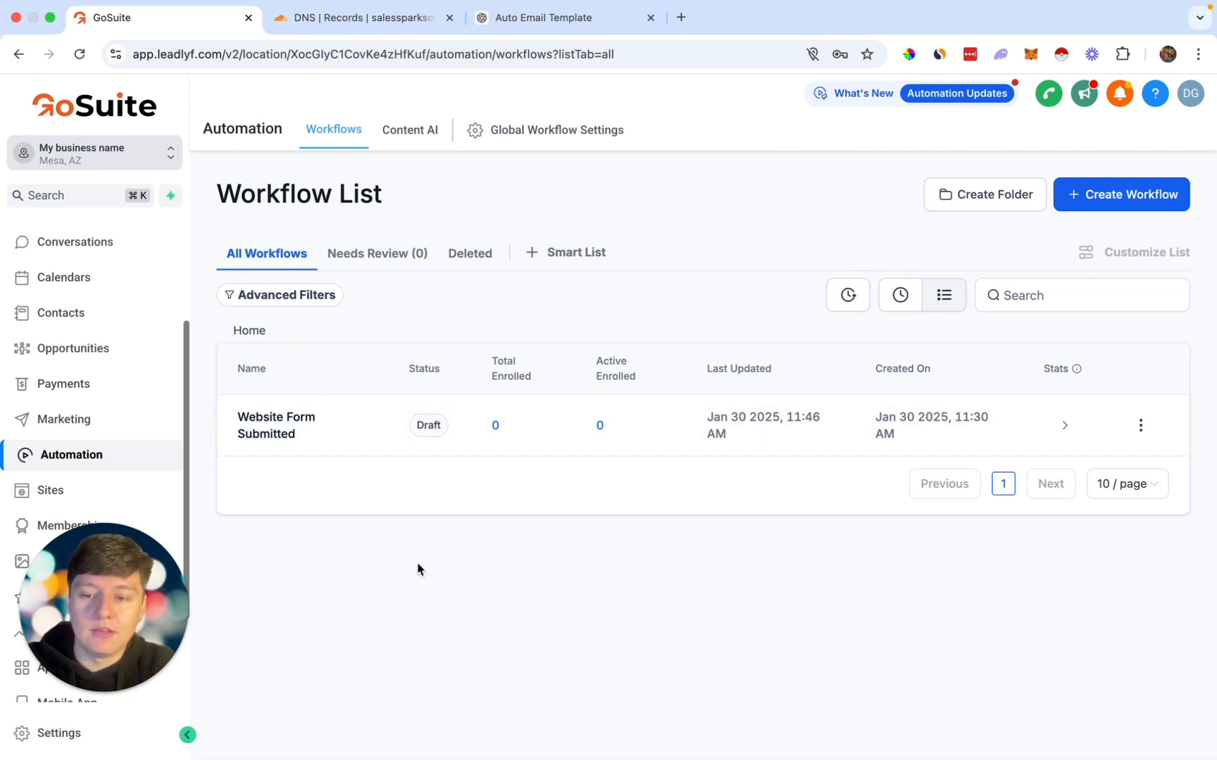
{"action": "left_click", "coordinate": [60, 733]}
{"action": "scroll", "coordinate": [96, 405], "scroll_direction": "down", "scroll_amount": 3}
Step: View Email Services, open and close the sub-account switcher, then return to the Workflows list
{"action": "left_click", "coordinate": [60, 425]}
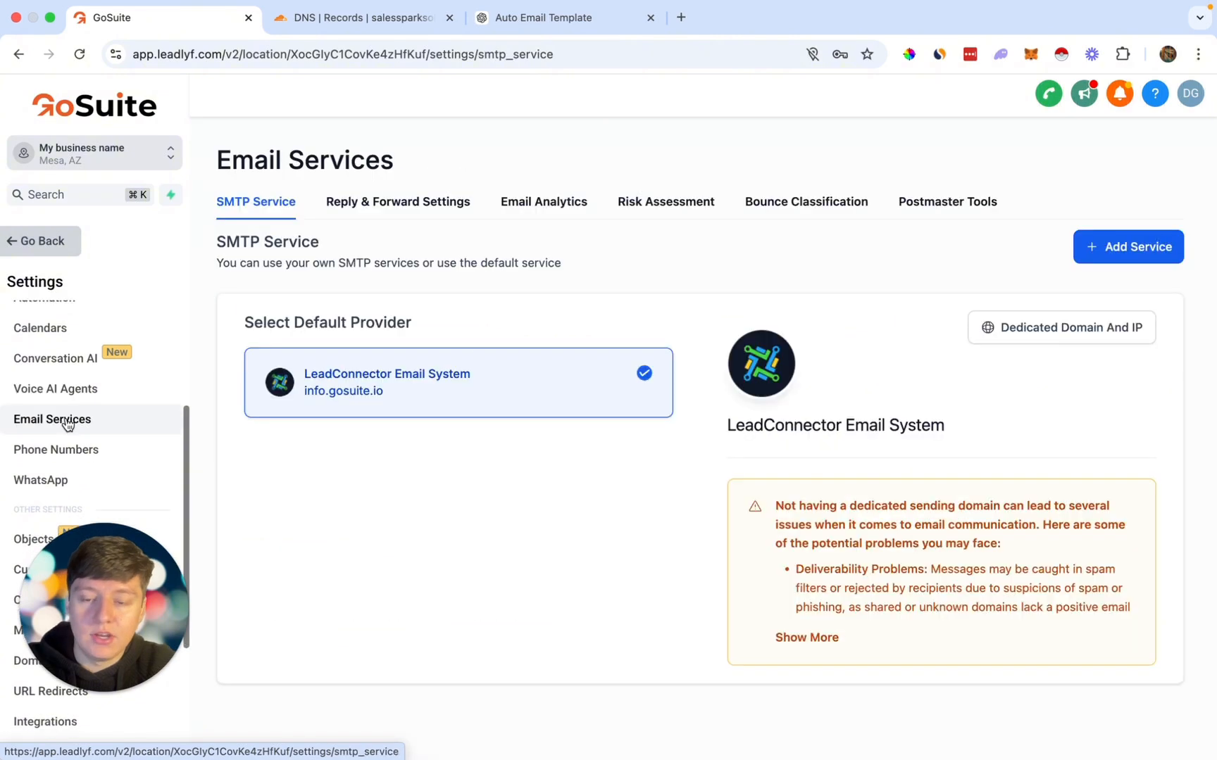
{"action": "left_click", "coordinate": [94, 152]}
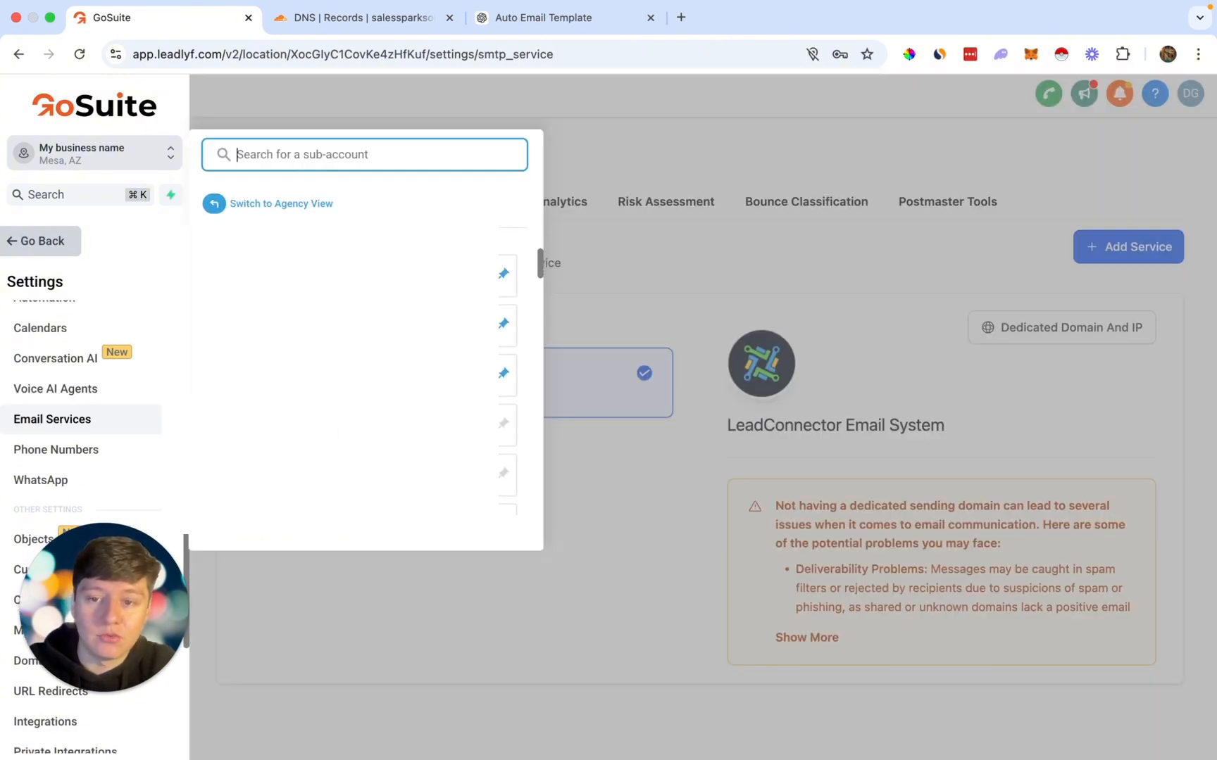
{"action": "left_click", "coordinate": [623, 291]}
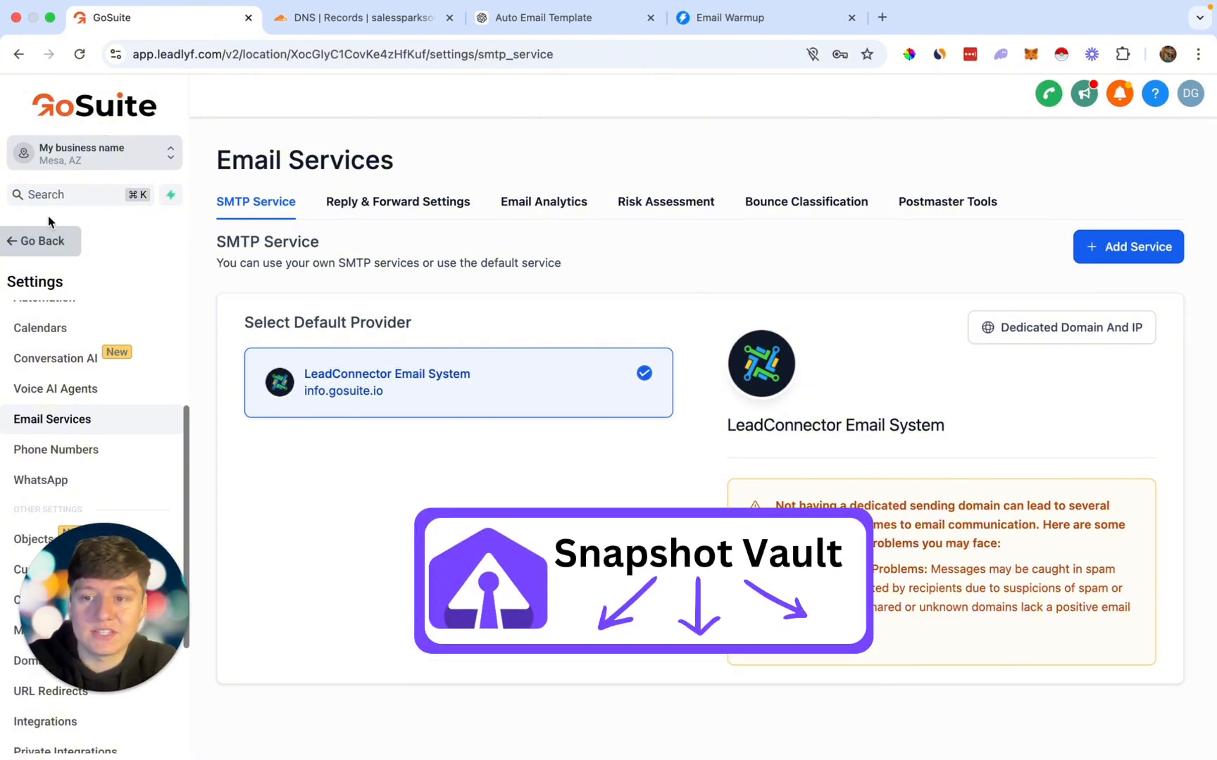
{"action": "left_click", "coordinate": [42, 241]}
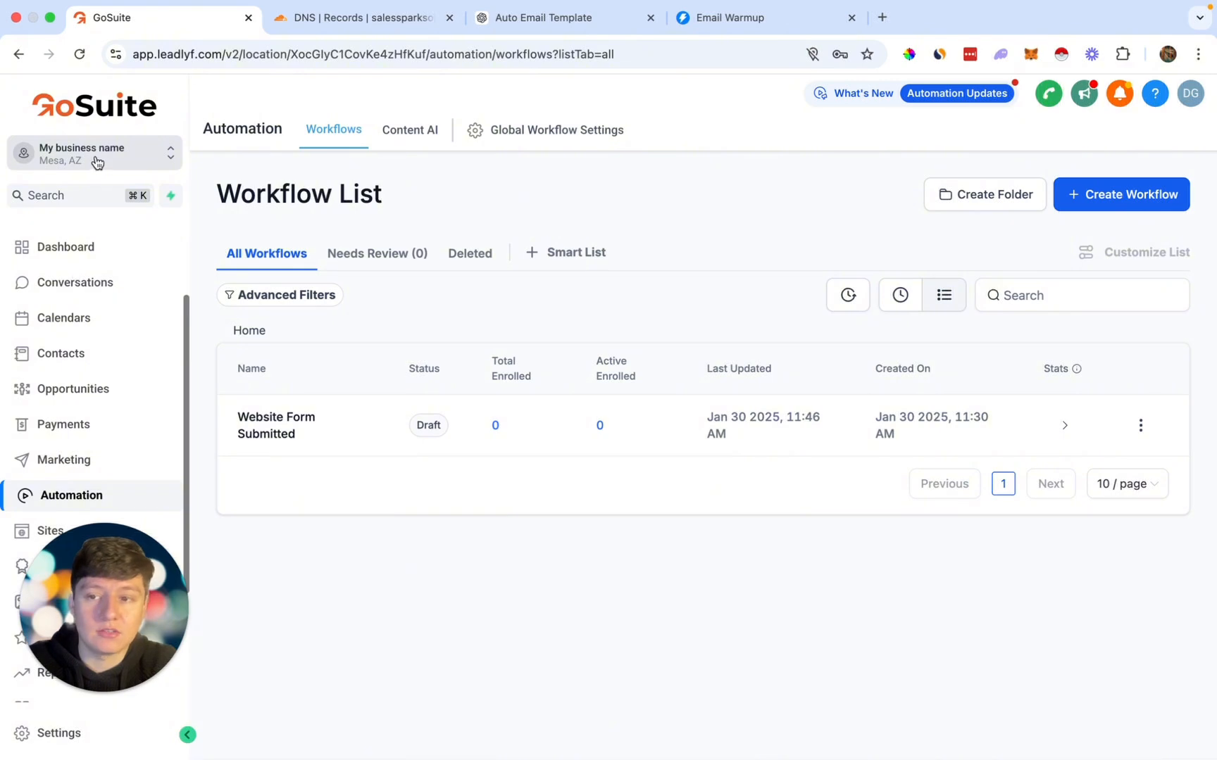
{"action": "scroll", "coordinate": [102, 307], "scroll_direction": "down", "scroll_amount": 1}
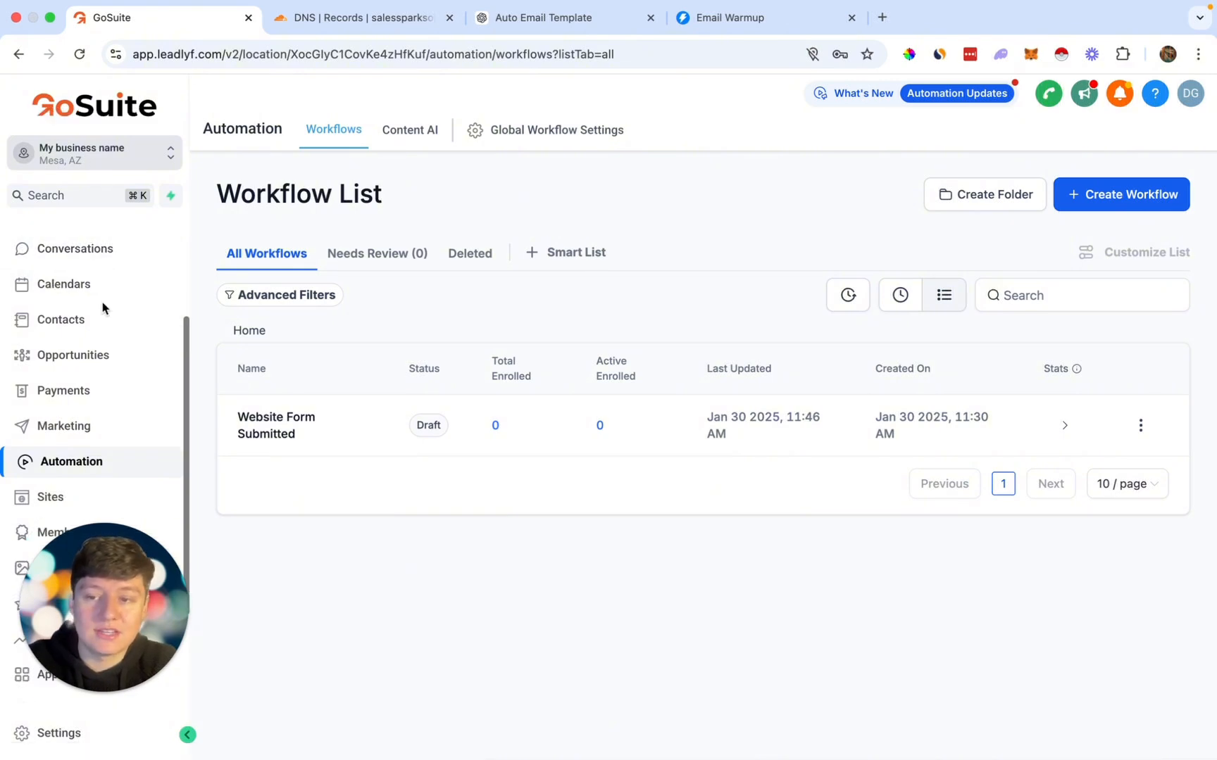